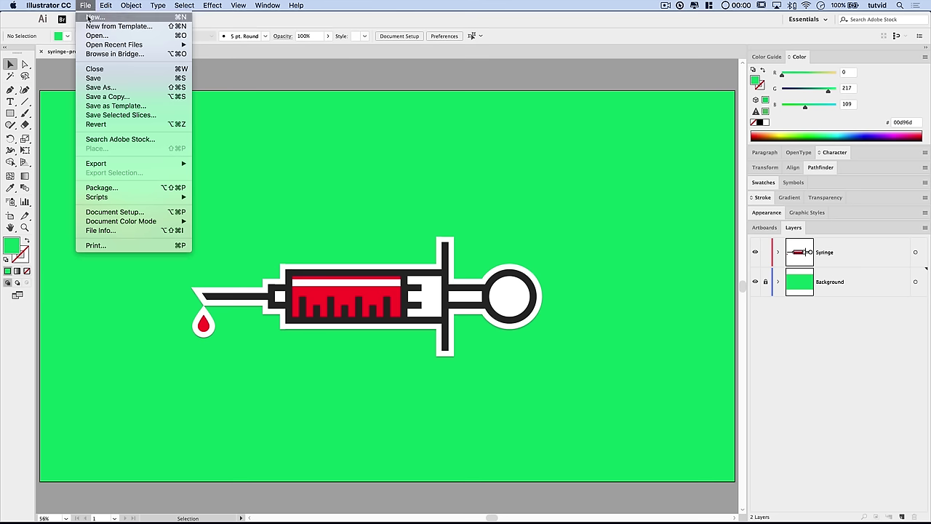
# Create a new document and set the row size of its layer list to 75 pixels
pyautogui.click(95, 17)
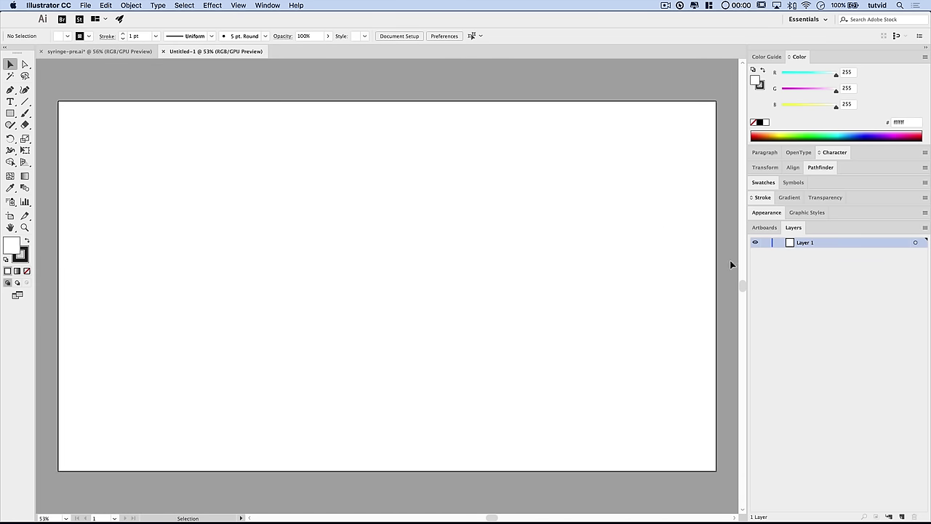
pyautogui.click(925, 227)
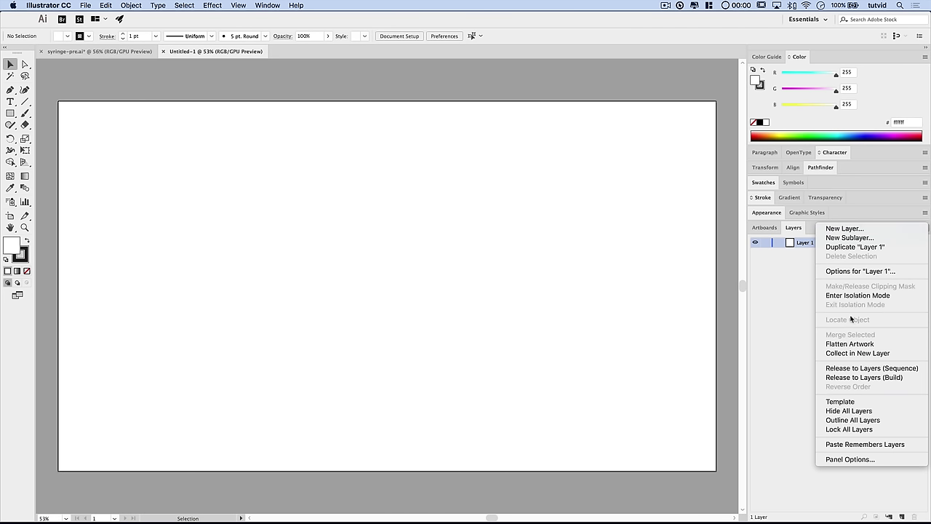
pyautogui.click(850, 459)
pyautogui.click(401, 228)
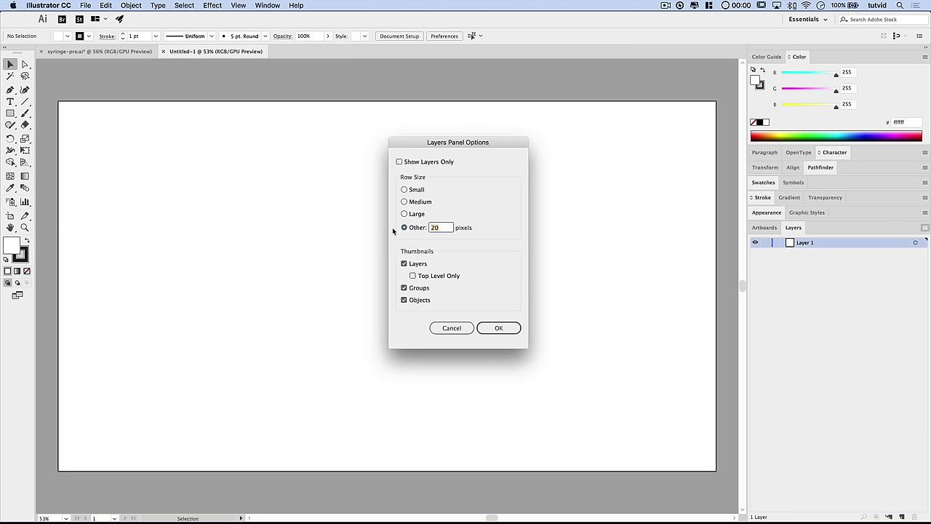
pyautogui.write('75')
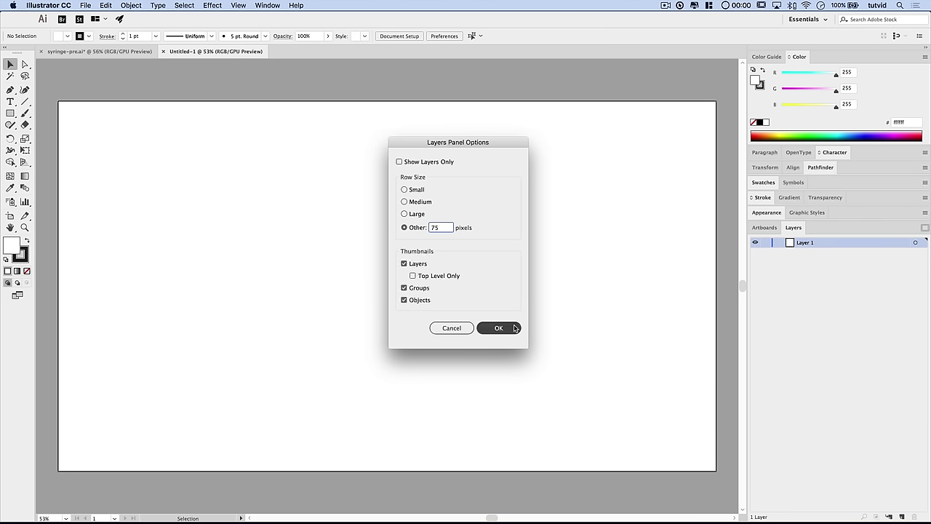
pyautogui.click(500, 328)
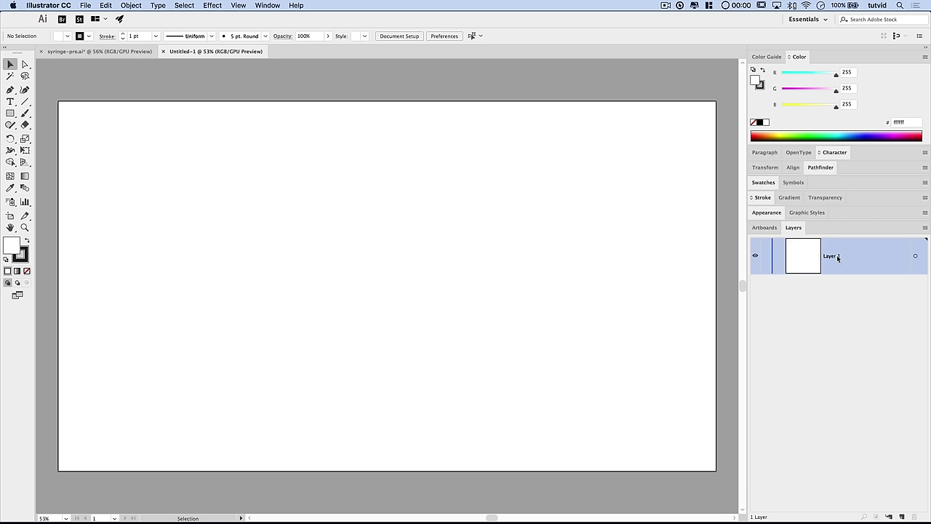
# Create a rectangle 2560 px wide and 1440 px high with the Rectangle tool
pyautogui.click(10, 114)
pyautogui.click(243, 210)
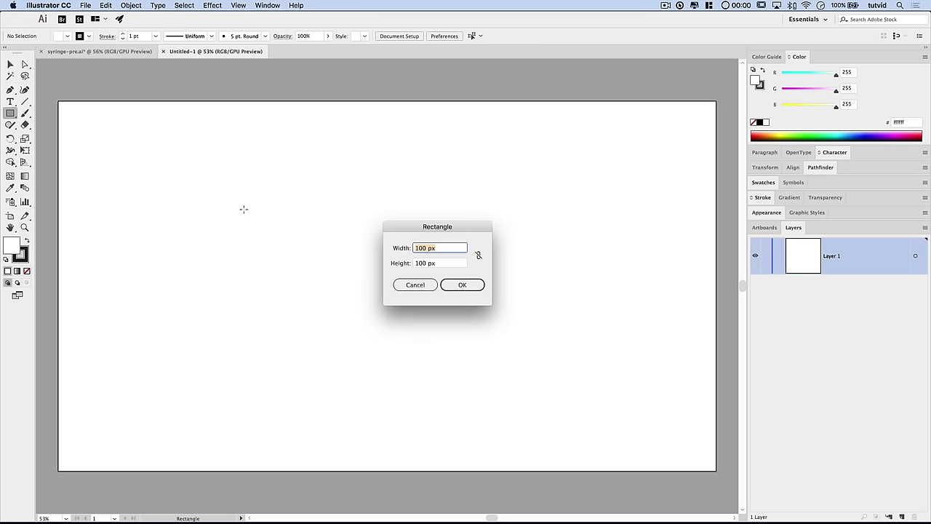
pyautogui.write('2560')
pyautogui.press('Tab')
pyautogui.write('1')
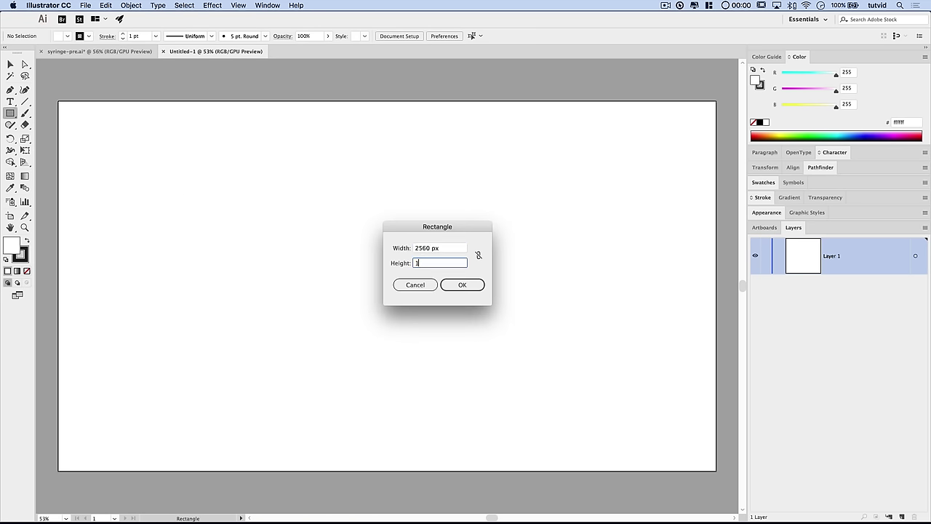
pyautogui.write('440')
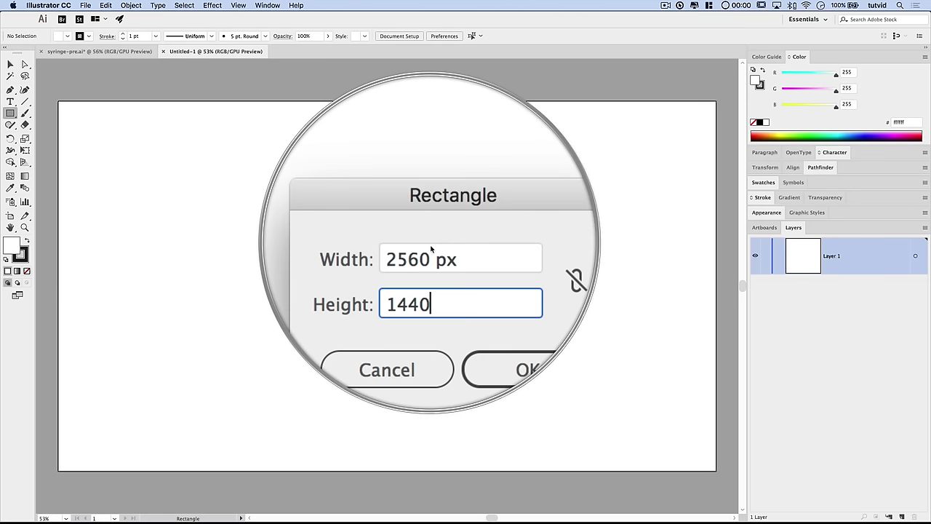
pyautogui.click(479, 288)
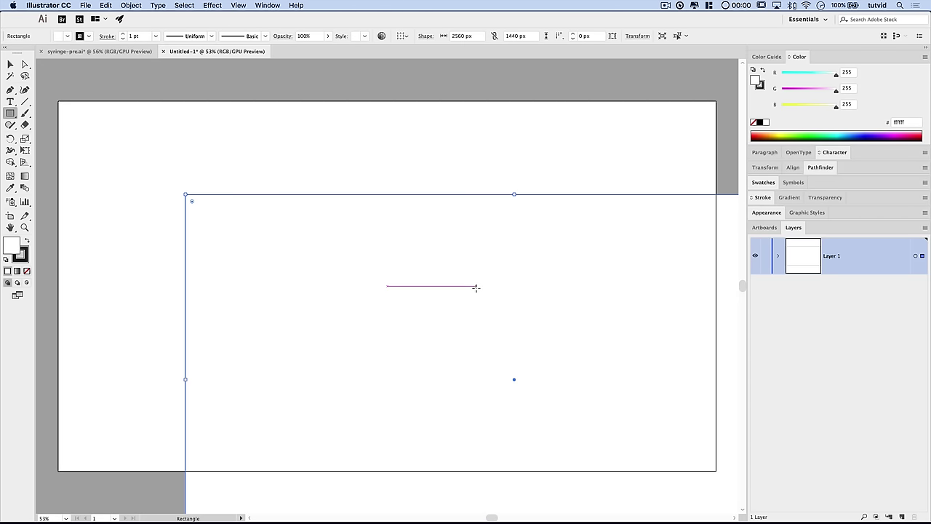
# Remove the large rectangle's stroke and set its fill to the green 00d96d
pyautogui.click(26, 256)
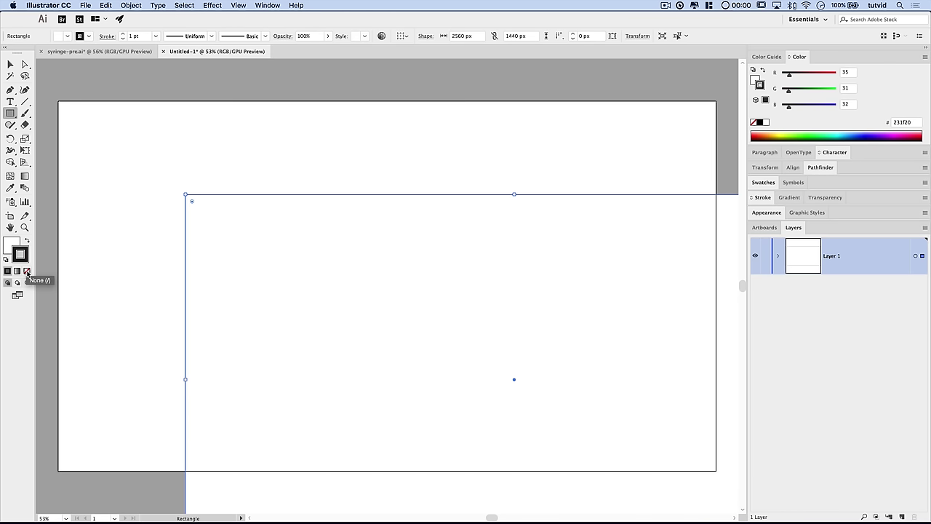
pyautogui.click(27, 271)
pyautogui.click(11, 242)
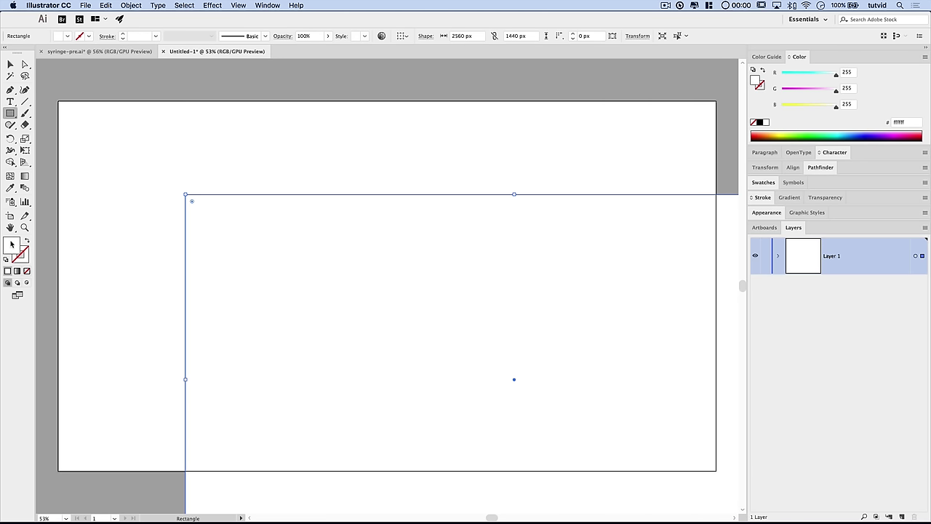
pyautogui.doubleClick(11, 246)
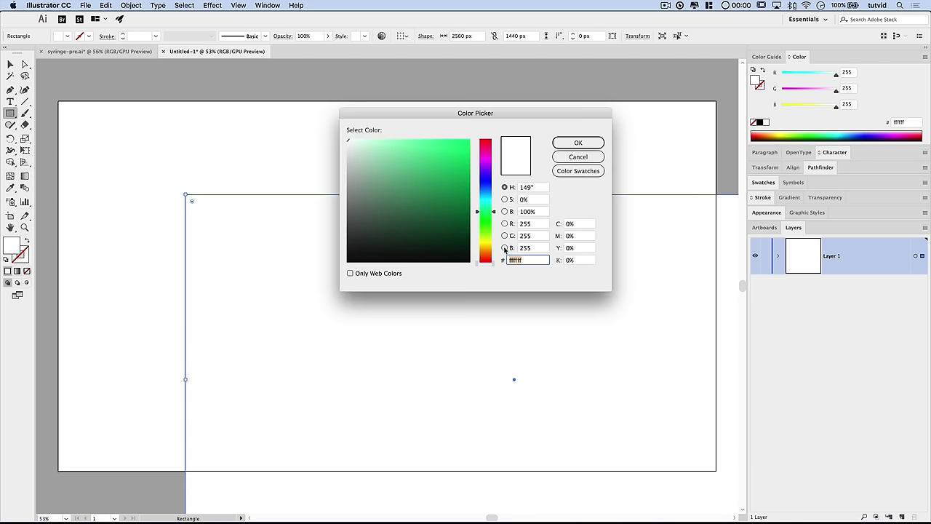
pyautogui.write('00d96d')
pyautogui.press('Tab')
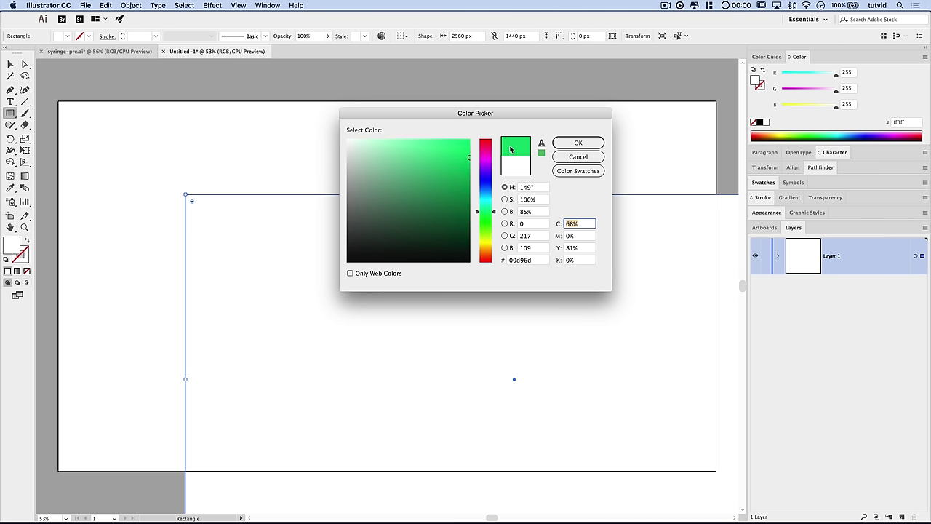
pyautogui.click(597, 143)
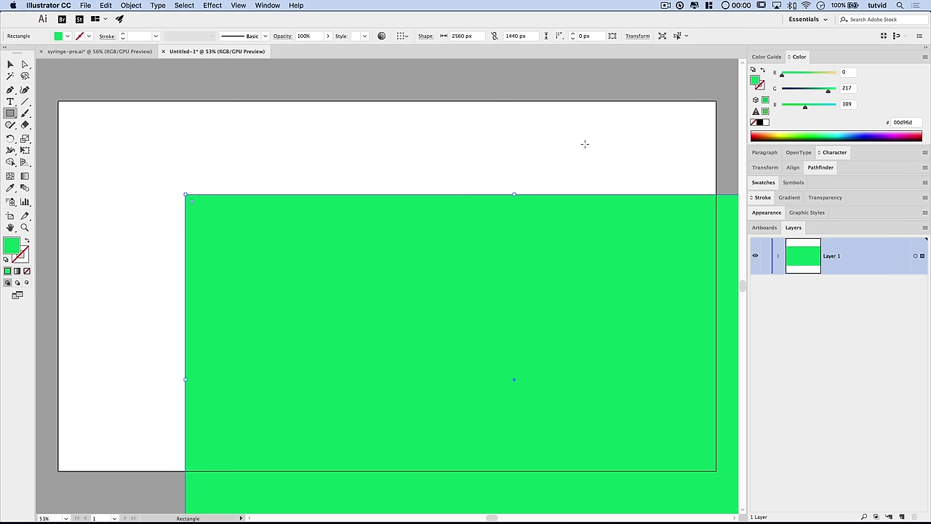
# Align the green rectangle to the artboard, centring it both horizontally and vertically
pyautogui.click(10, 64)
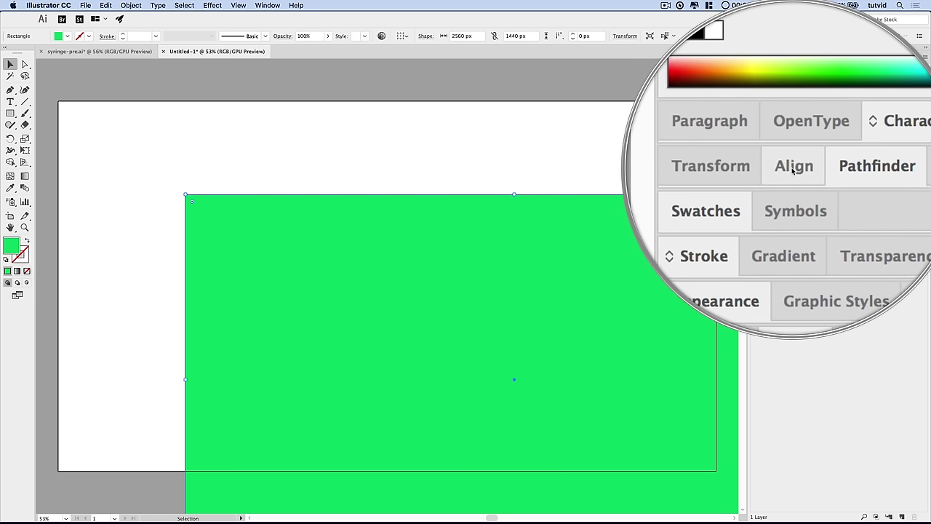
pyautogui.click(277, 5)
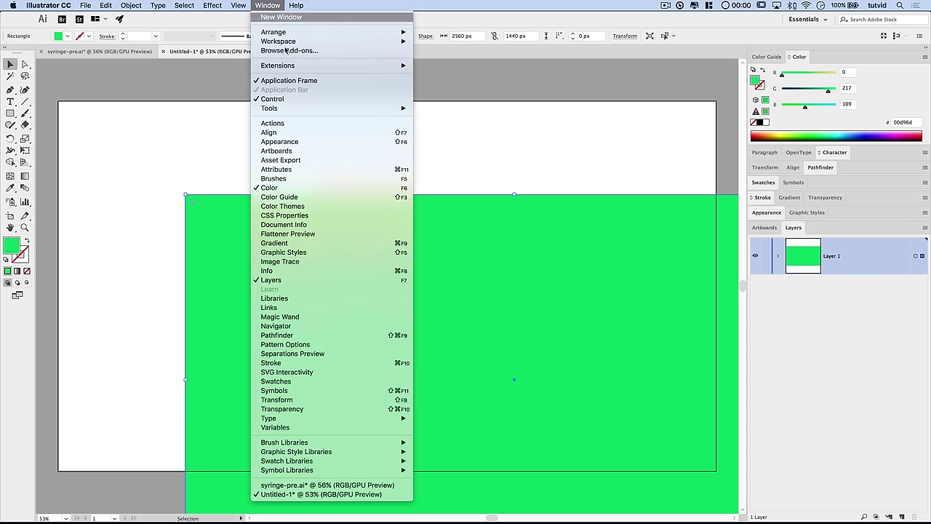
pyautogui.click(792, 167)
pyautogui.click(793, 167)
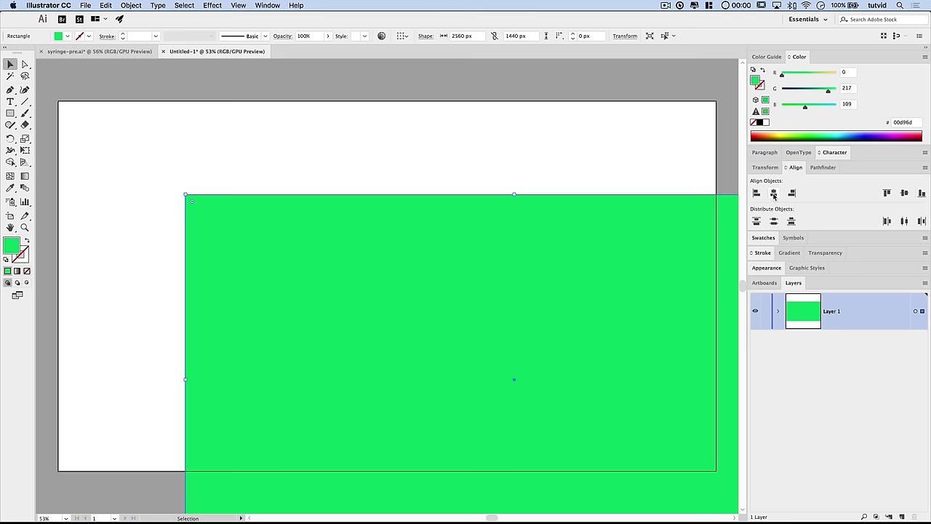
pyautogui.click(796, 168)
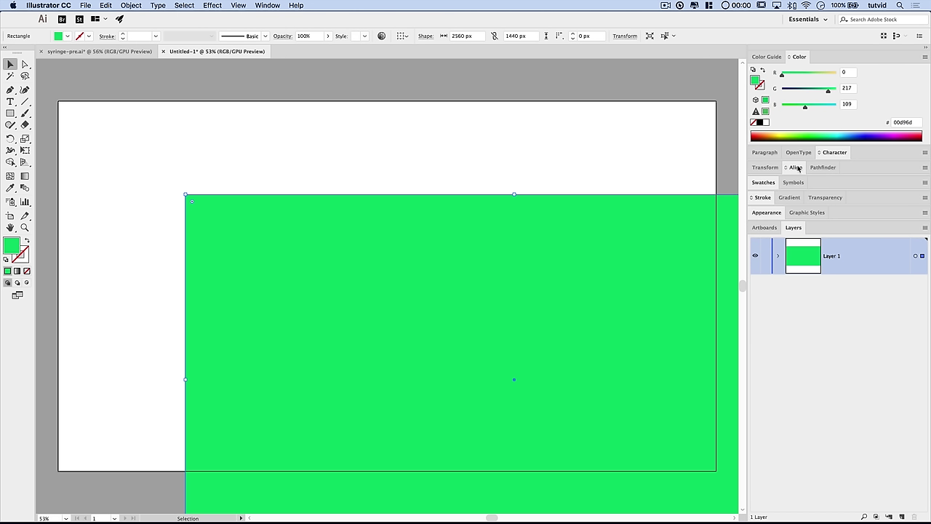
pyautogui.click(795, 168)
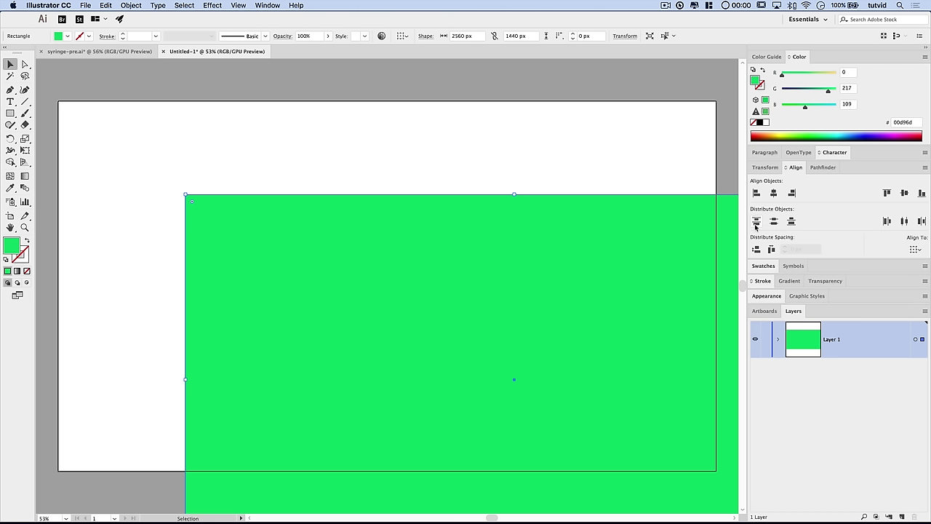
pyautogui.click(917, 250)
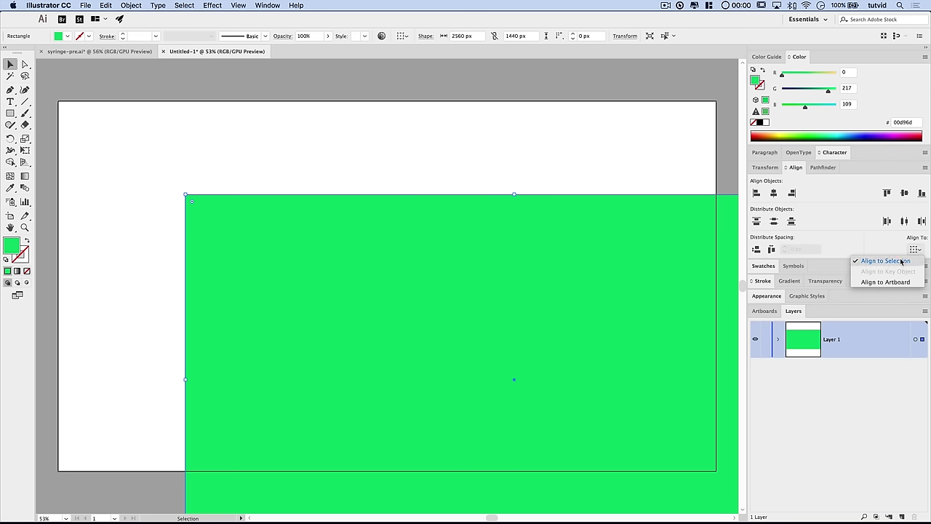
pyautogui.click(873, 282)
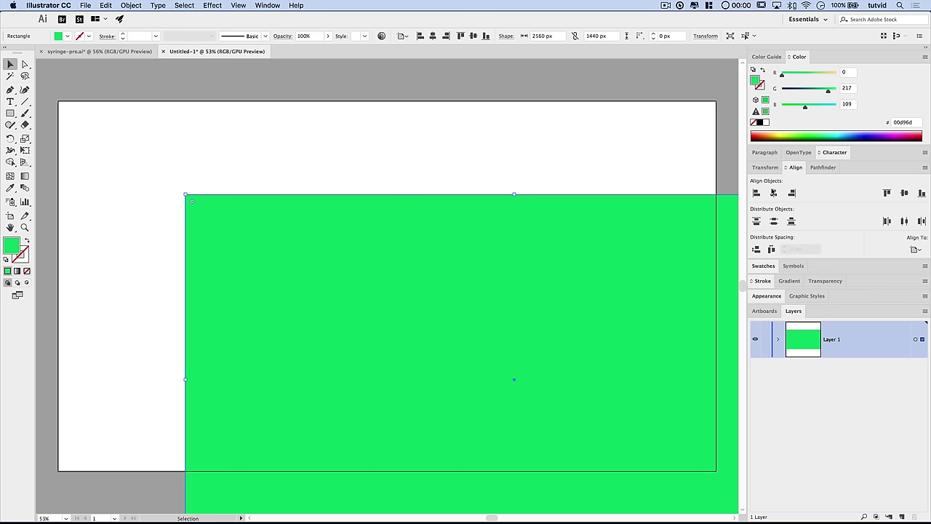
pyautogui.click(773, 193)
pyautogui.click(904, 193)
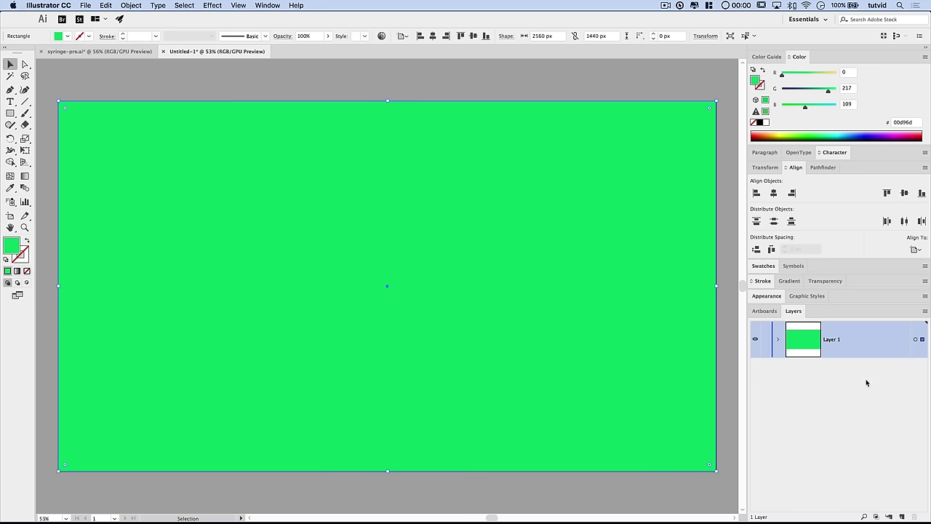
# Rename the layer holding the green rectangle as Background and lock it
pyautogui.doubleClick(828, 340)
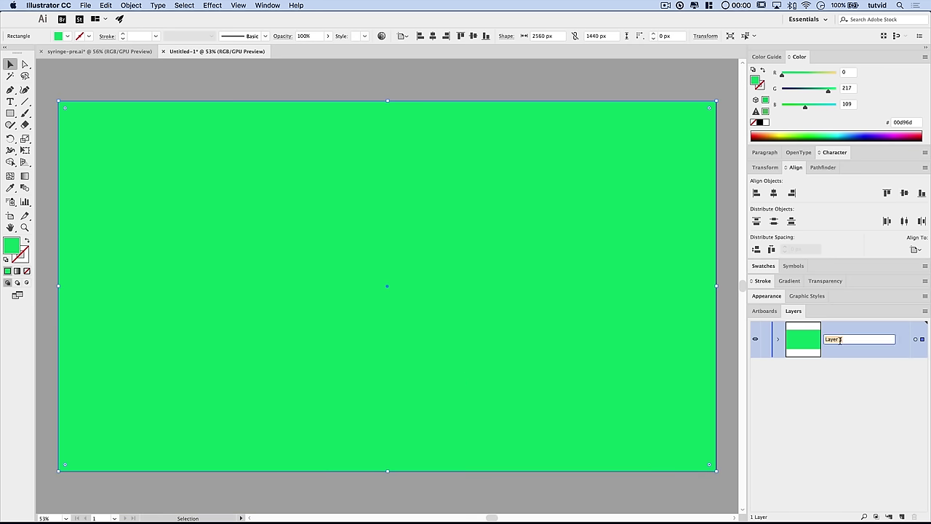
pyautogui.write('Background')
pyautogui.press('Return')
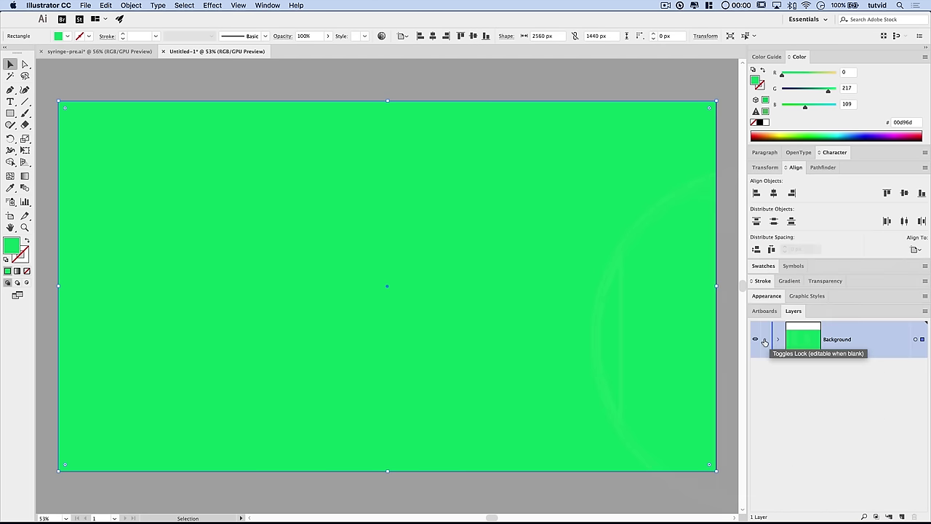
pyautogui.click(765, 339)
# Add a new layer above Background and name it Artwork
pyautogui.click(901, 517)
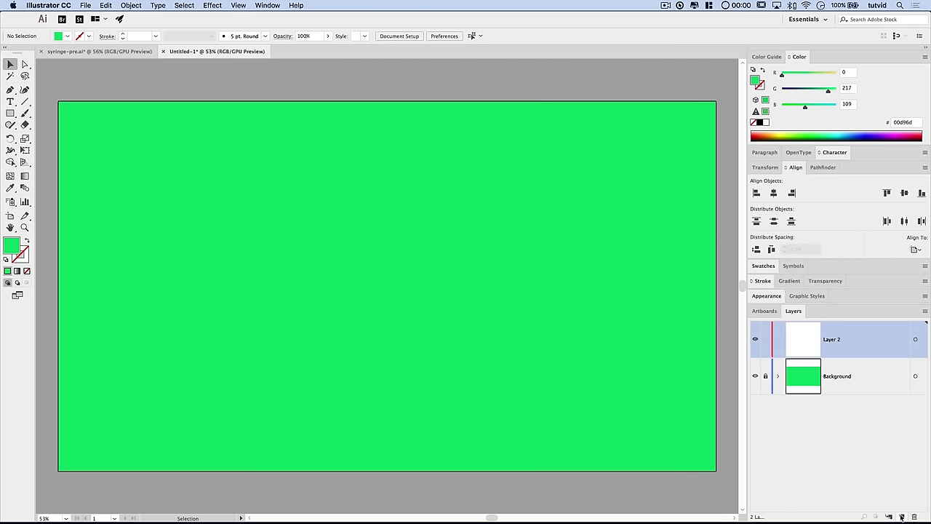
pyautogui.doubleClick(830, 340)
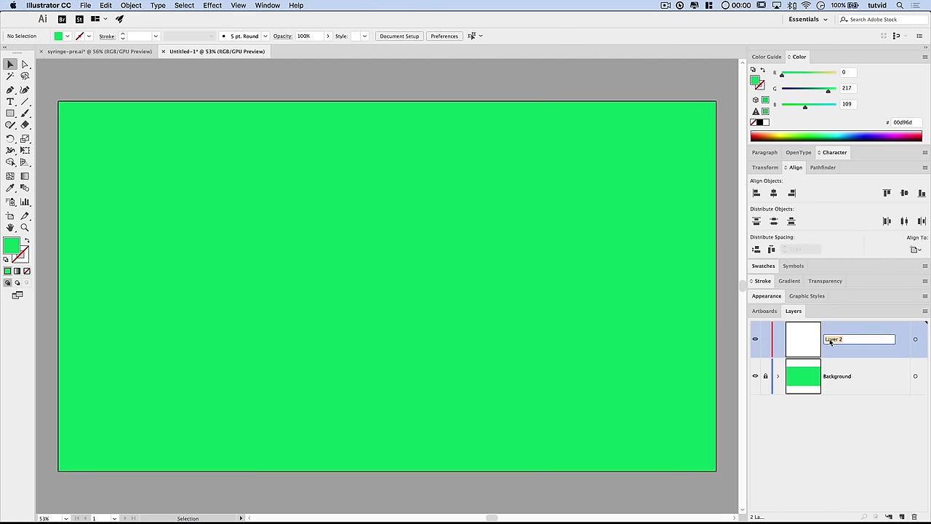
pyautogui.write('Artwork')
pyautogui.press('Return')
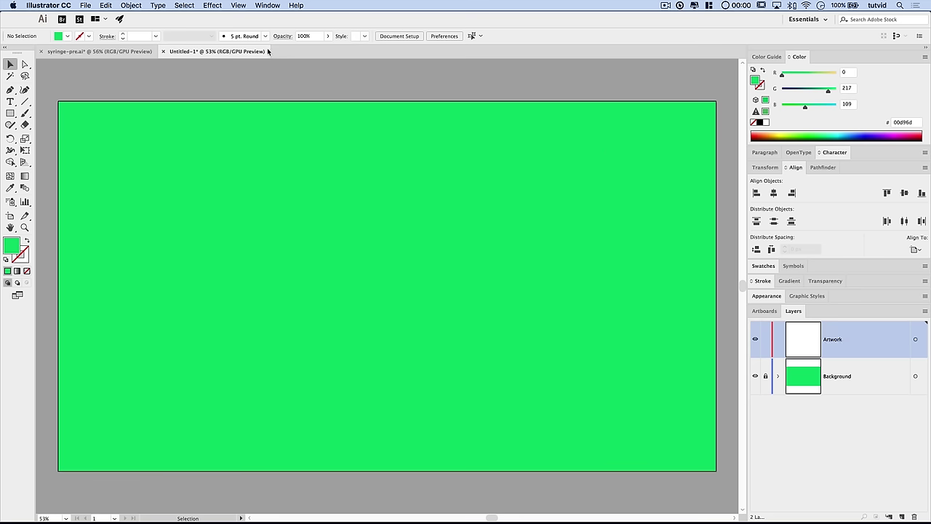
# Create a rectangle 550 px wide and 150 px high near the artboard's centre on the Artwork layer
pyautogui.press('m')
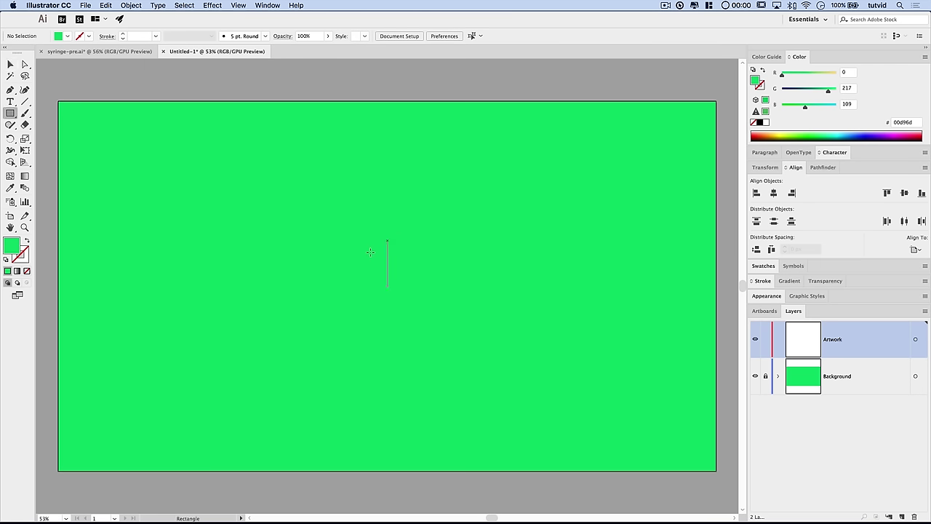
pyautogui.click(339, 260)
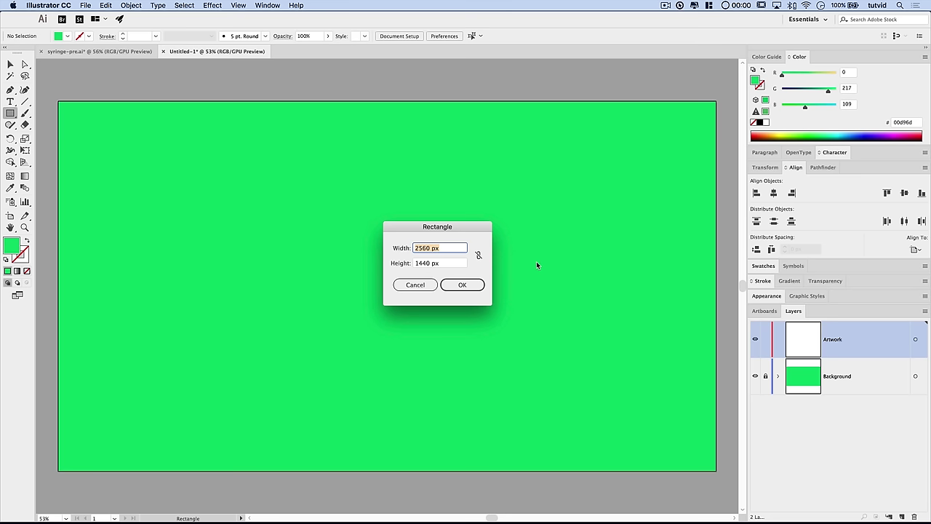
pyautogui.write('550')
pyautogui.press('Tab')
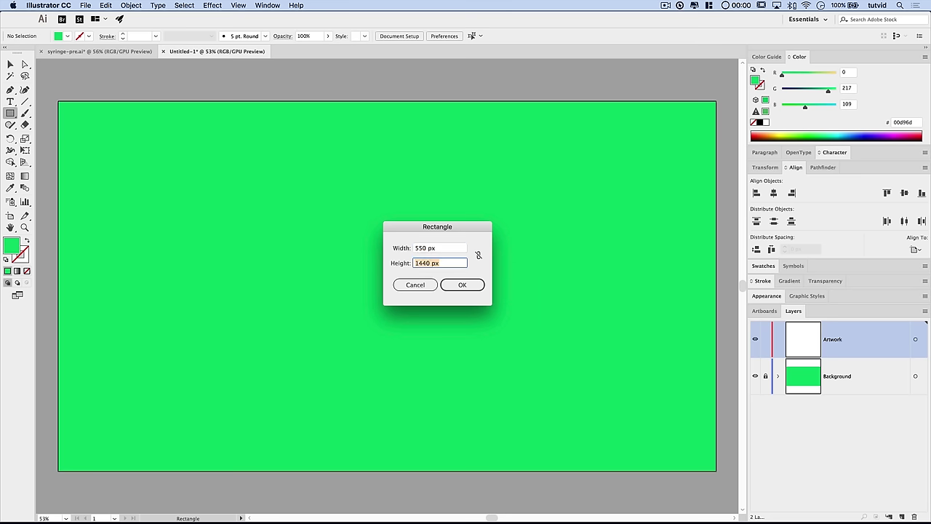
pyautogui.write('150')
pyautogui.press('Tab')
pyautogui.click(465, 280)
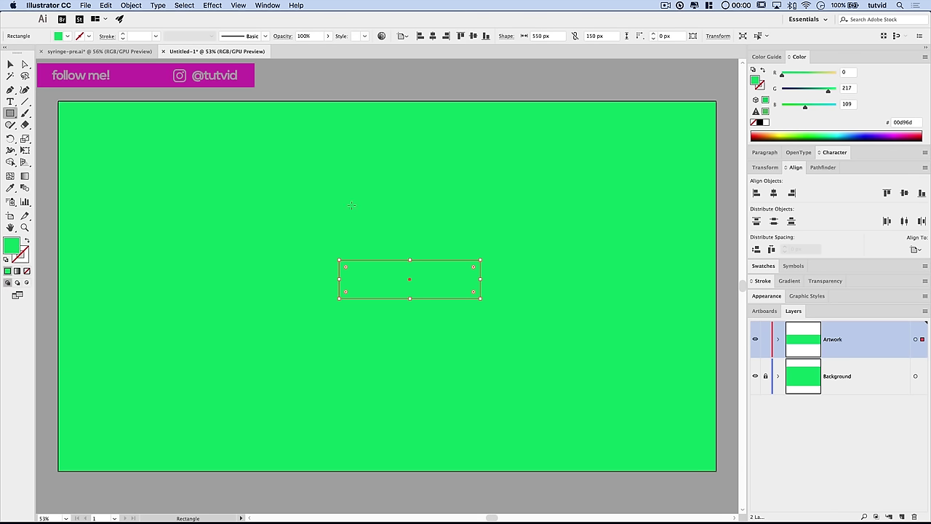
# Swap the small rectangle's fill and stroke so it has no fill, and set the stroke colour to 262626
pyautogui.click(27, 241)
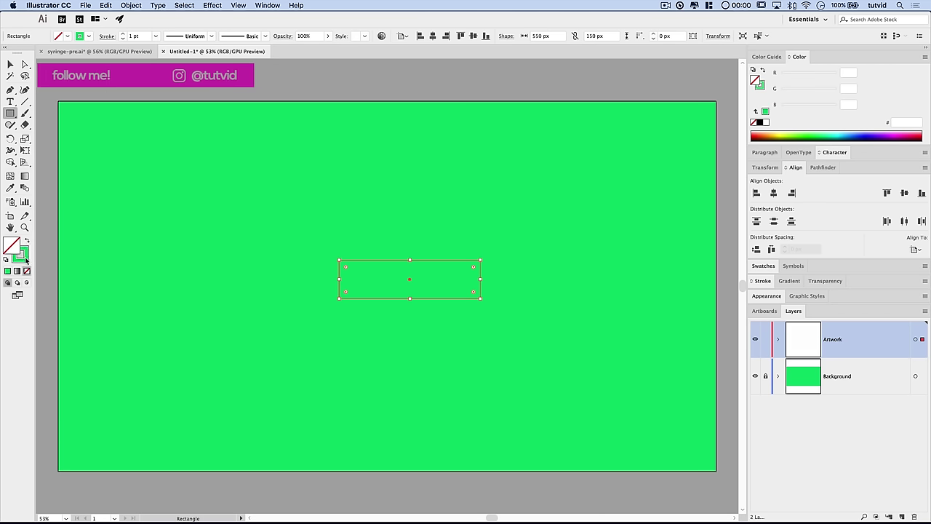
pyautogui.doubleClick(26, 260)
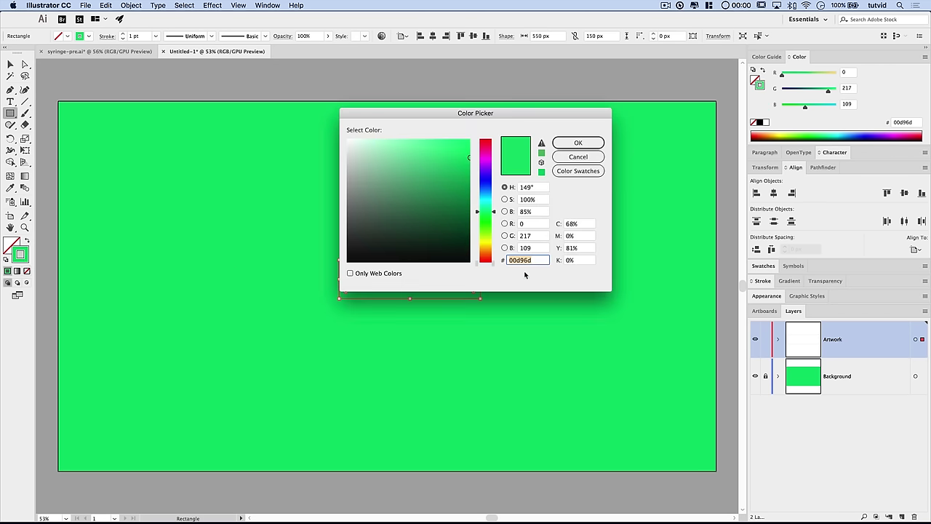
pyautogui.write('262626')
pyautogui.press('Tab')
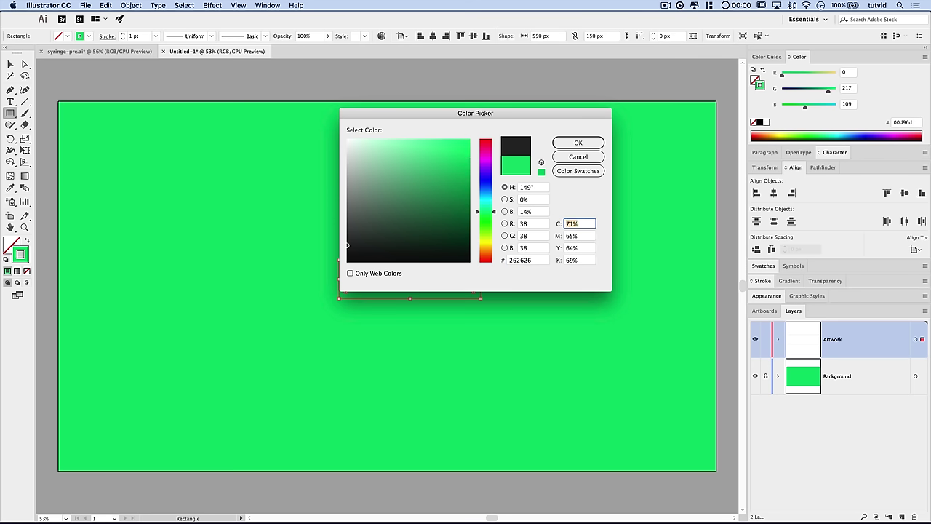
pyautogui.click(582, 142)
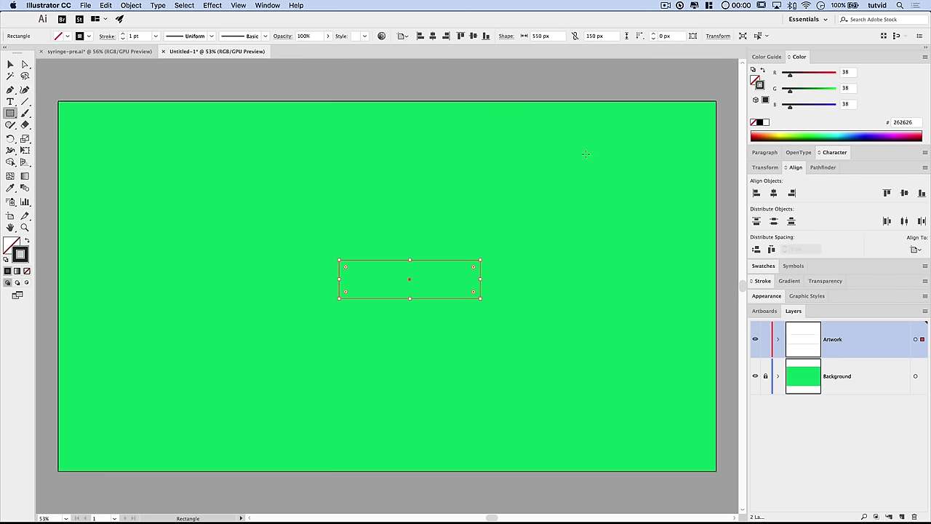
# Set the barrel rectangle's stroke weight to 25 pt and align the stroke to the outside
pyautogui.click(796, 168)
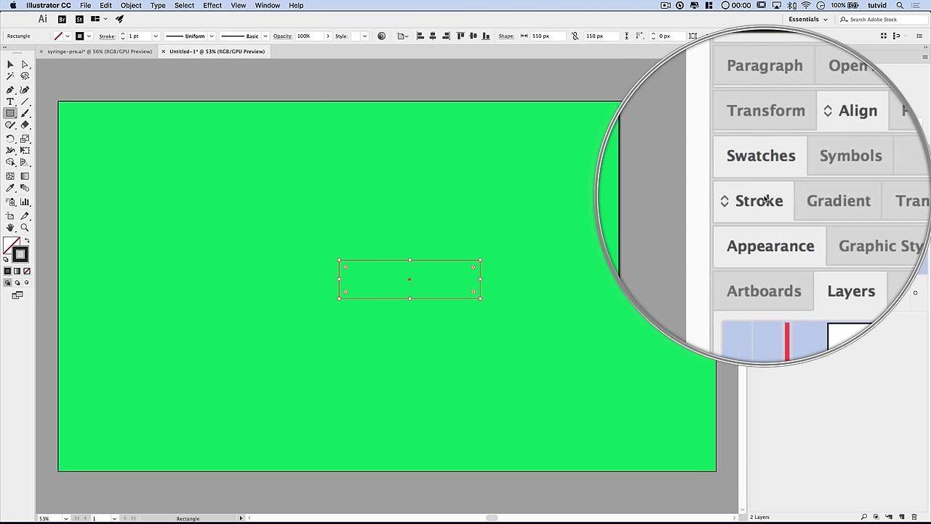
pyautogui.click(762, 198)
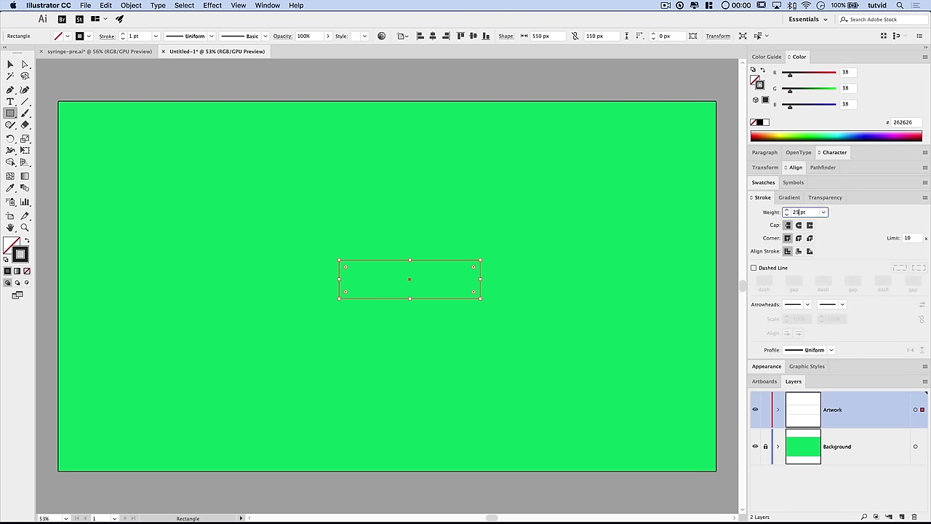
pyautogui.press('Tab')
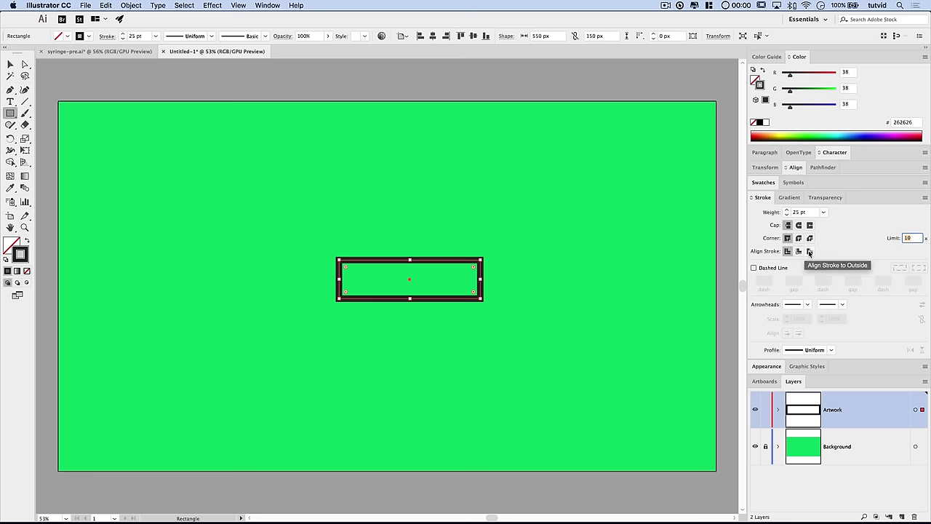
pyautogui.click(810, 252)
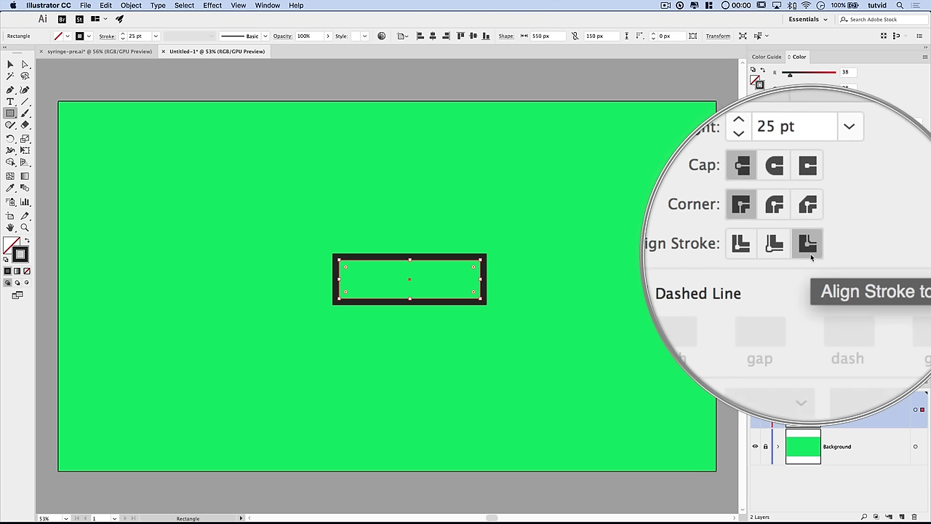
pyautogui.click(238, 6)
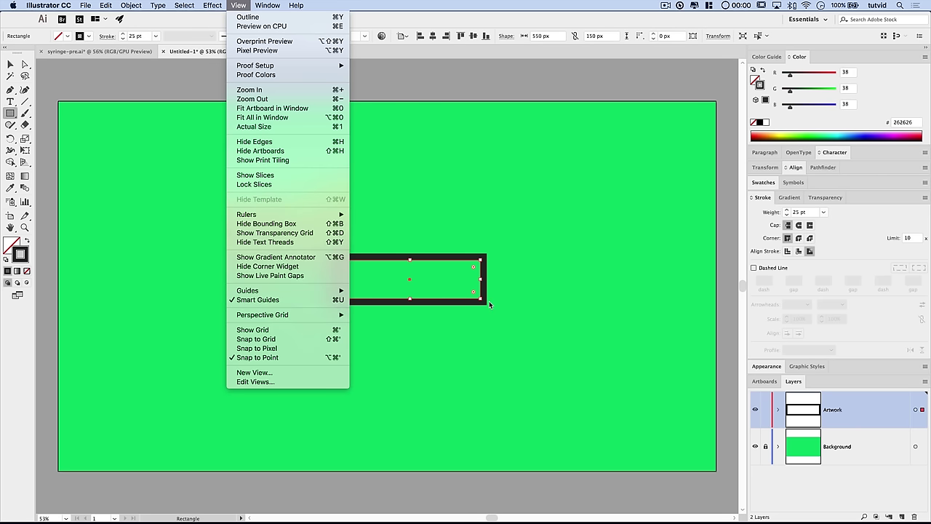
pyautogui.click(499, 348)
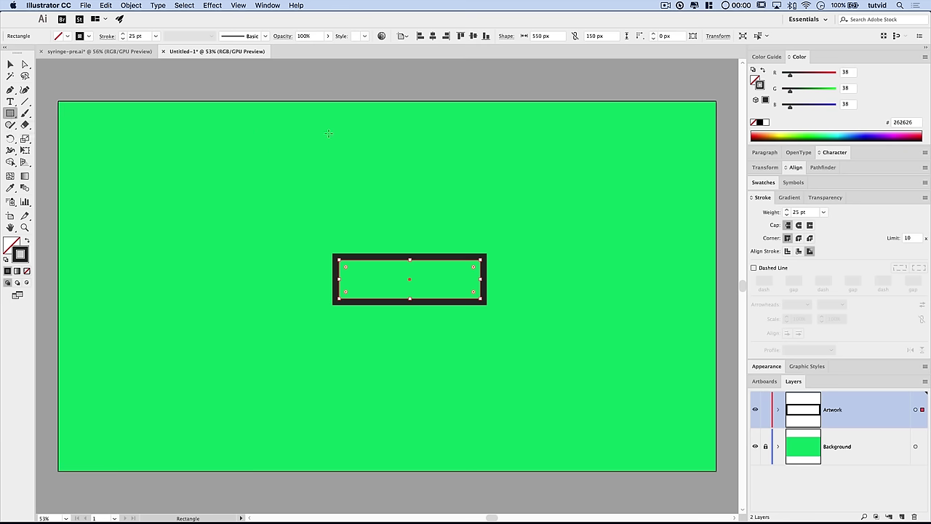
# Create a rectangle 200 px wide and 40 px high just above the barrel, starting at the barrel's left edge
pyautogui.click(338, 216)
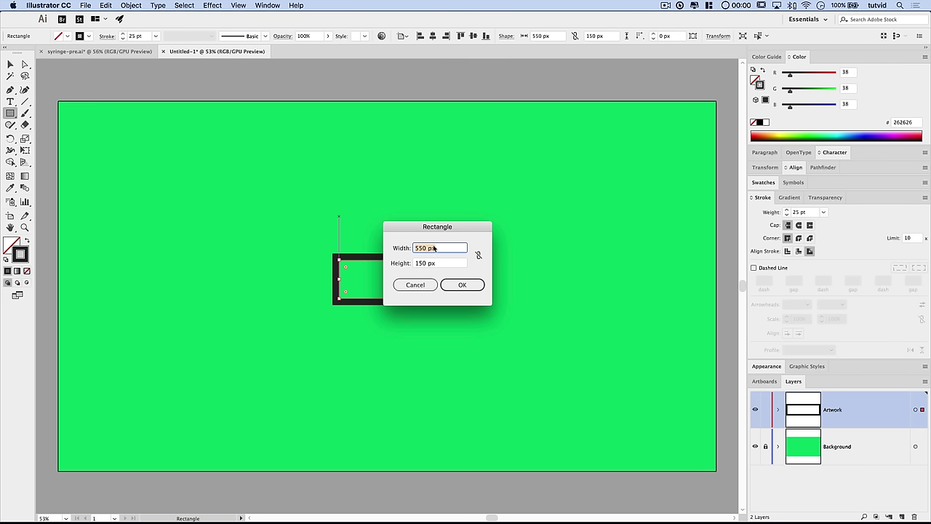
pyautogui.write('200')
pyautogui.press('Tab')
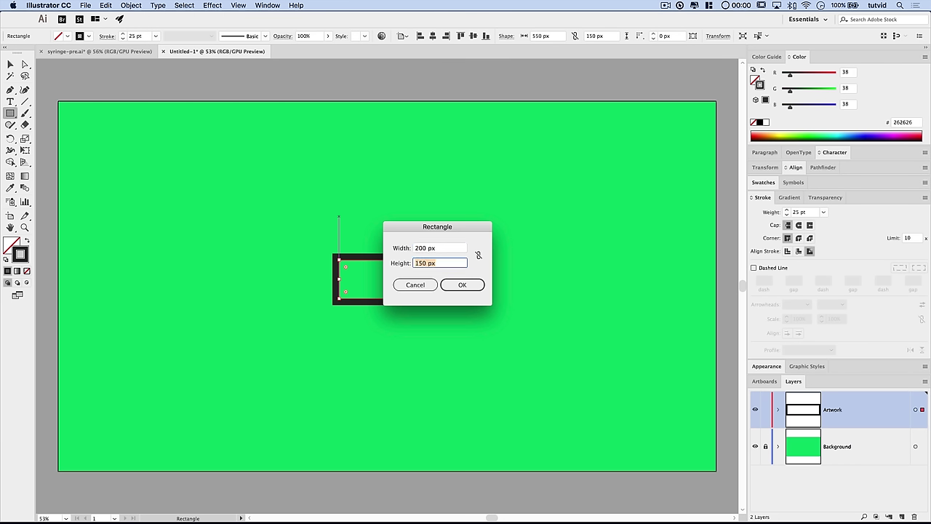
pyautogui.write('40')
pyautogui.press('Tab')
pyautogui.press('Return')
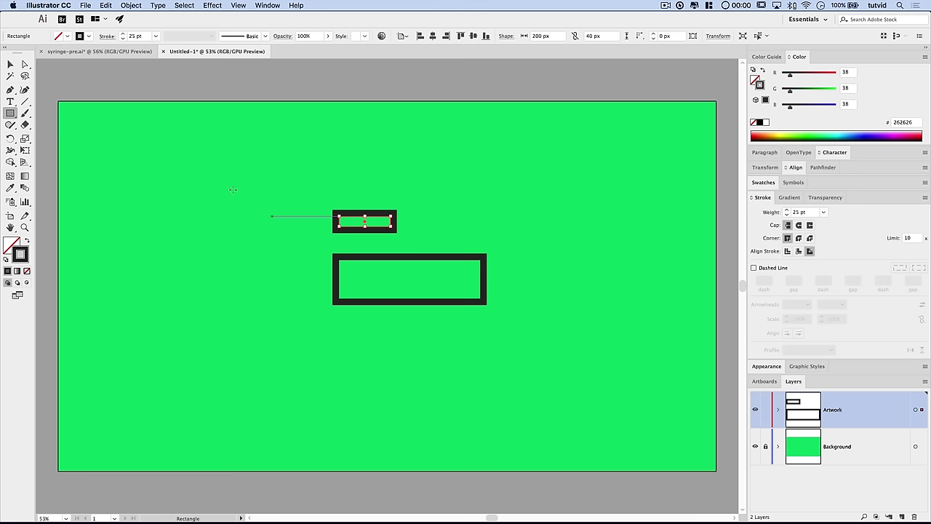
# Move the 200 by 40 px rectangle onto the barrel's left end, vertically centred and overlapping its edge
pyautogui.click(10, 64)
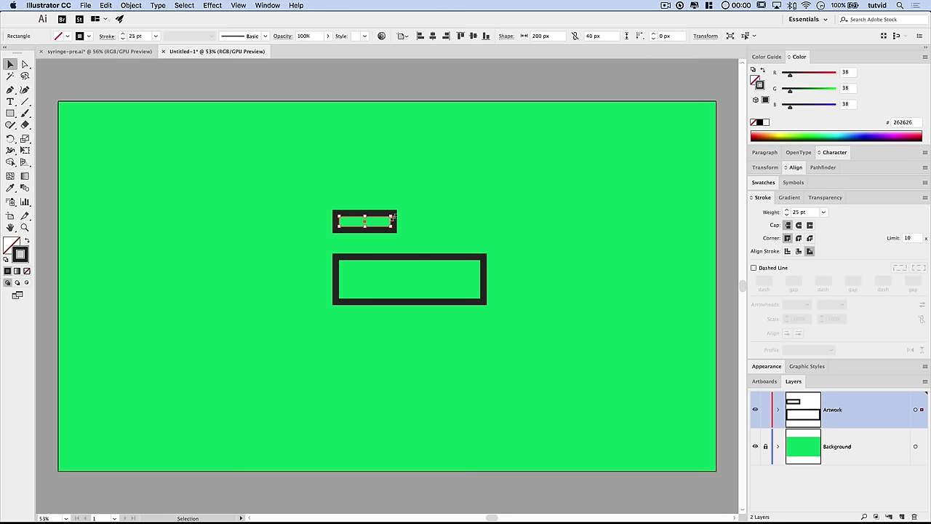
pyautogui.moveTo(376, 220); pyautogui.dragTo(355, 278)
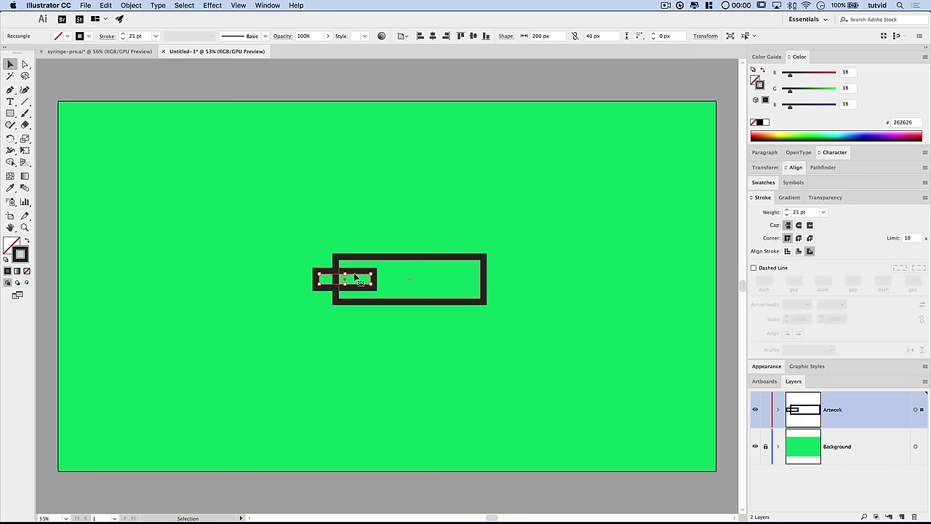
pyautogui.click(415, 356)
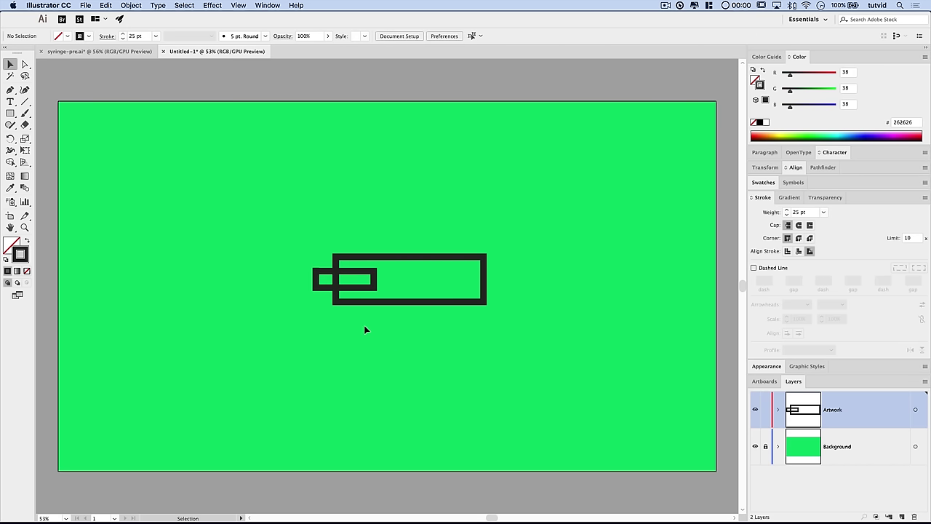
# Copy the small rectangle, paste it in front, and move the duplicate horizontally to overlap the barrel's right end
pyautogui.click(369, 276)
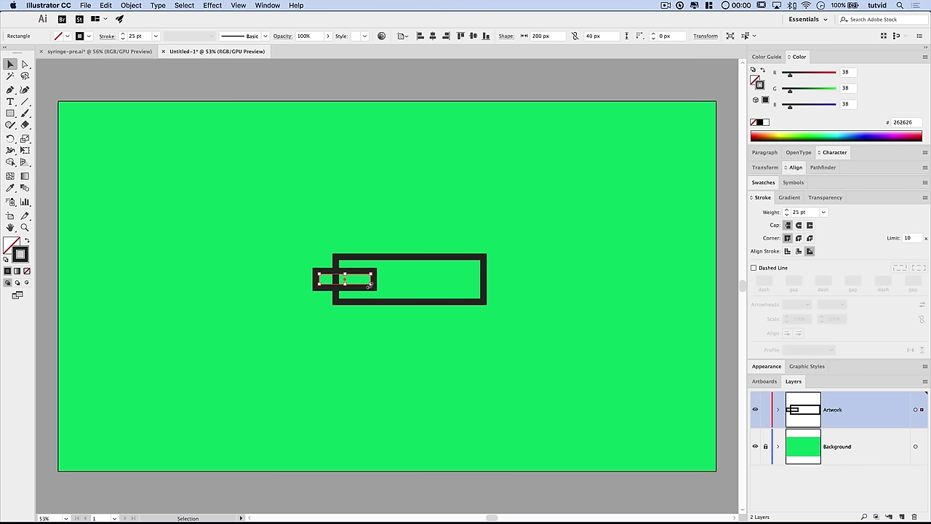
pyautogui.click(106, 6)
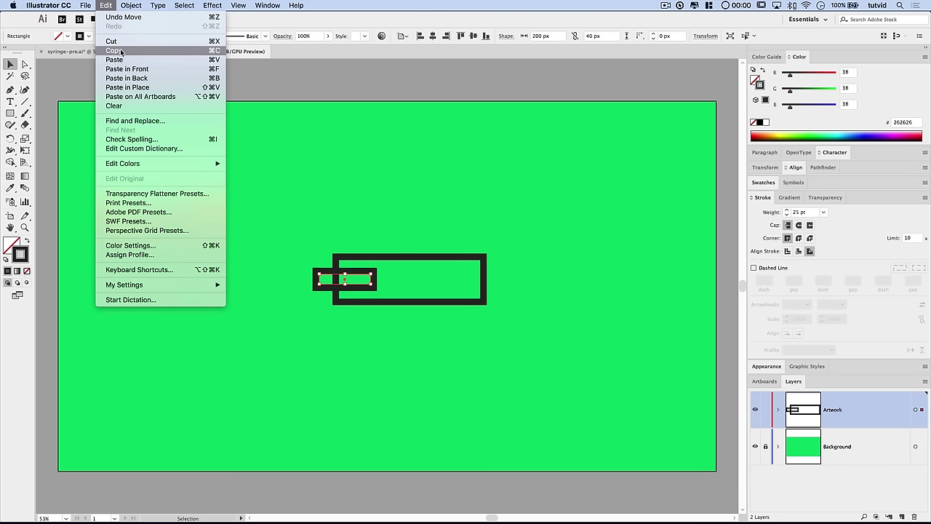
pyautogui.click(131, 70)
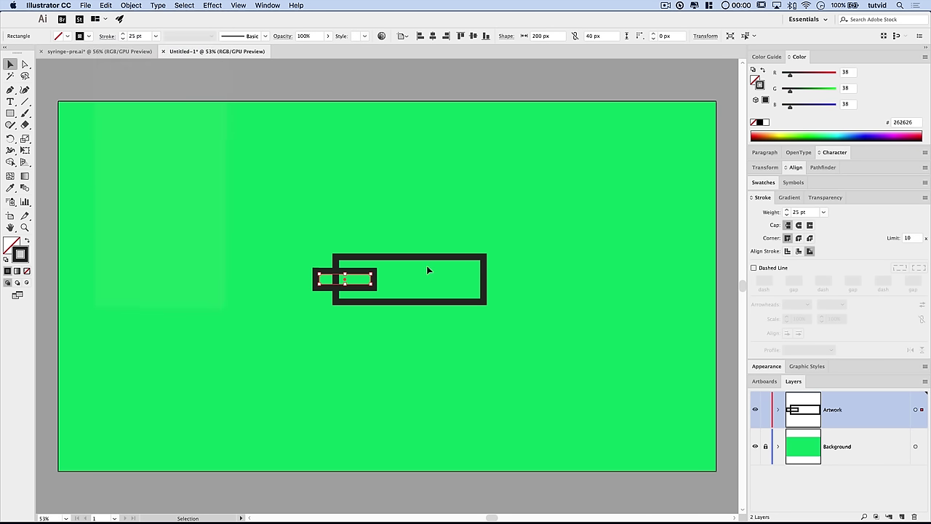
pyautogui.moveTo(362, 277); pyautogui.dragTo(513, 277)
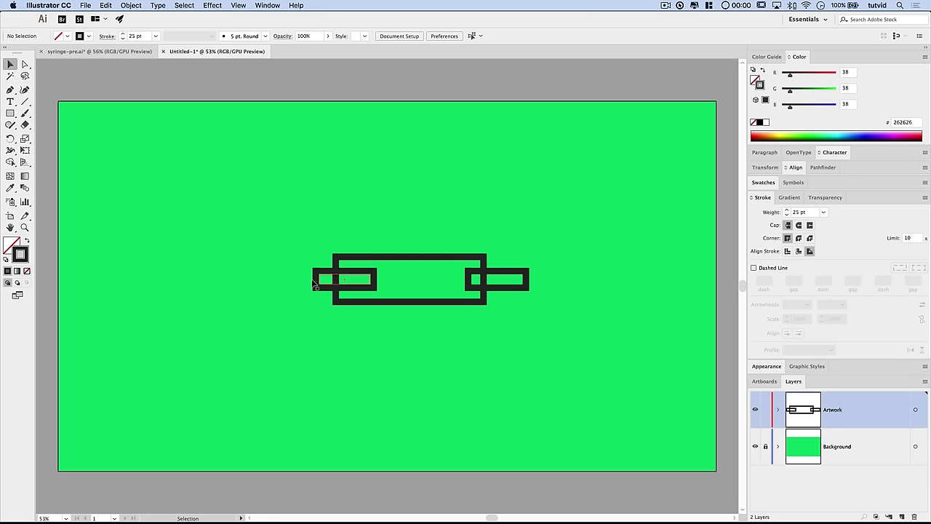
# Nudge the small rectangle at the barrel's left end farther right into the barrel
pyautogui.click(373, 282)
pyautogui.press('Right')
pyautogui.press('Right')
pyautogui.press('Right')
pyautogui.press('Right')
pyautogui.press('Right')
pyautogui.press('Right')
pyautogui.press('Right')
pyautogui.press('Right')
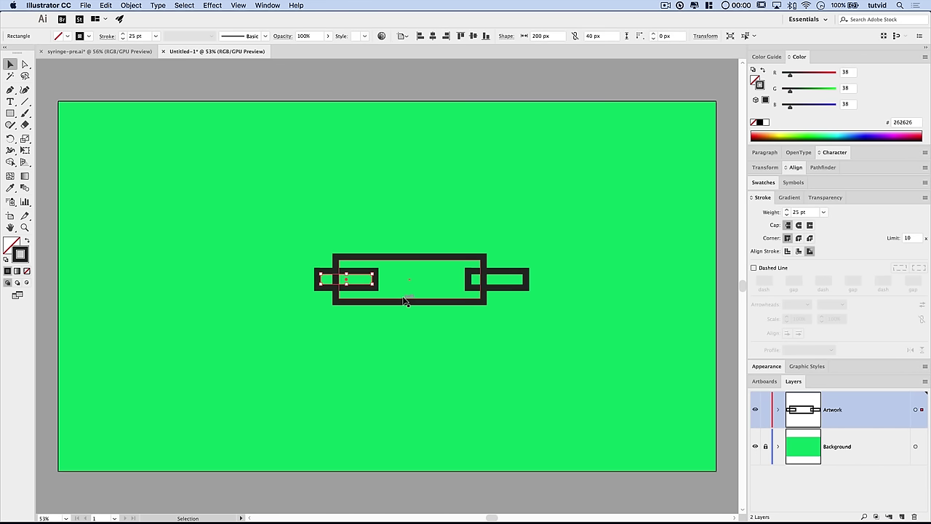
pyautogui.press('Right')
pyautogui.press('Right')
pyautogui.press('Right')
pyautogui.press('Right')
pyautogui.press('Right')
pyautogui.press('Right')
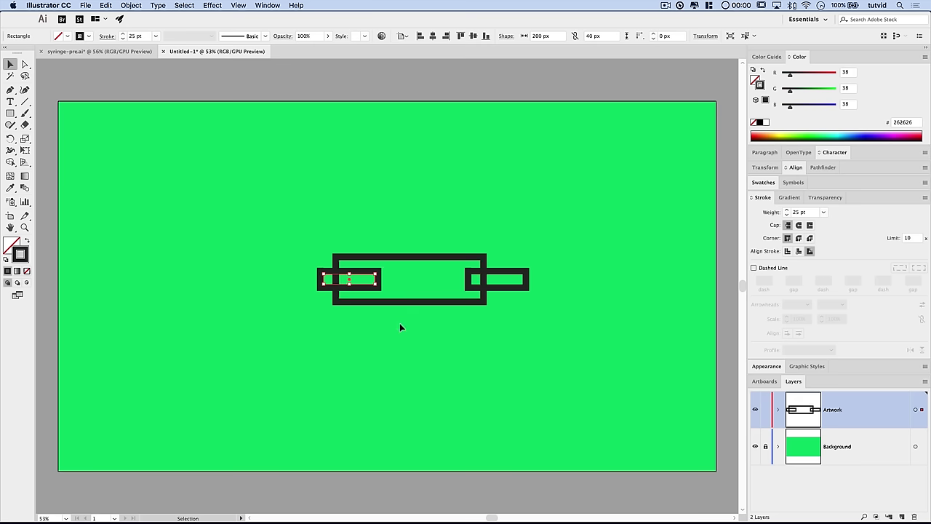
pyautogui.click(387, 350)
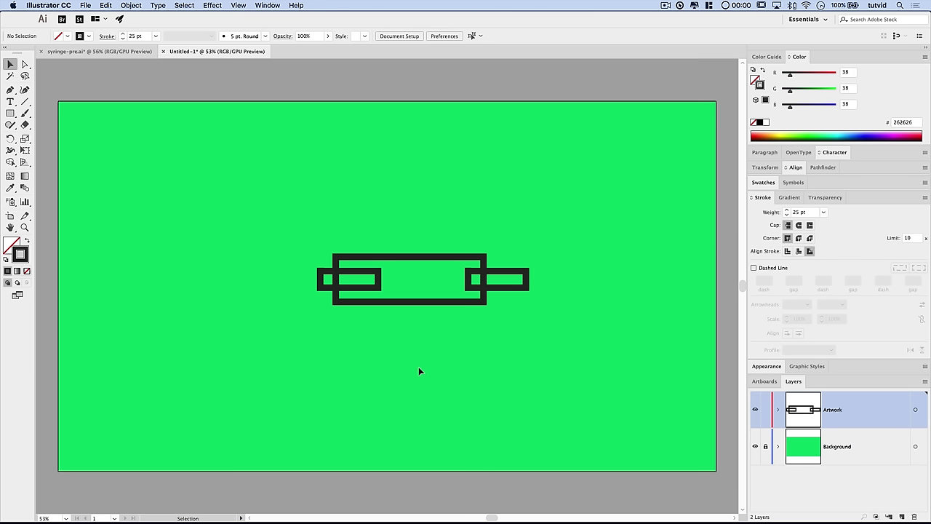
# Create a circle 150 px wide and 150 px high with the Ellipse tool above the barrel
pyautogui.click(10, 112)
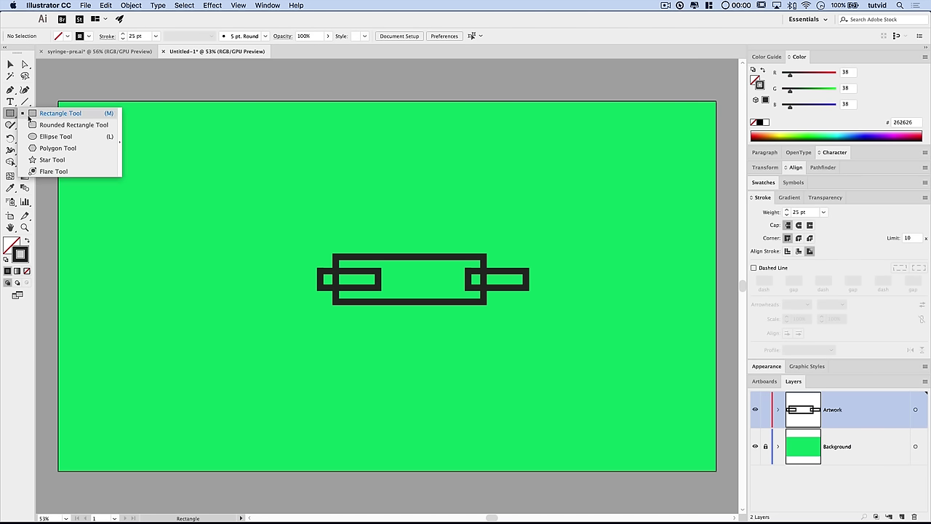
pyautogui.click(58, 136)
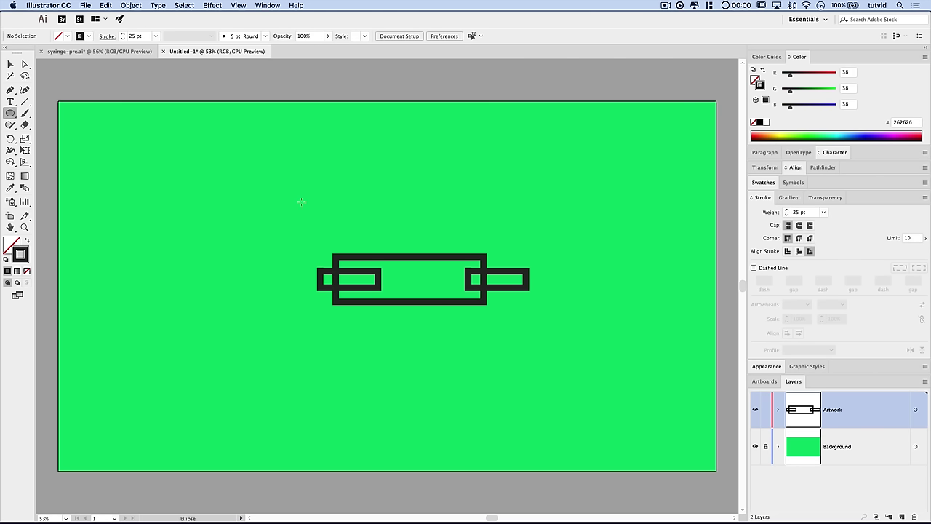
pyautogui.click(367, 225)
pyautogui.write('150')
pyautogui.press('Tab')
pyautogui.write('1')
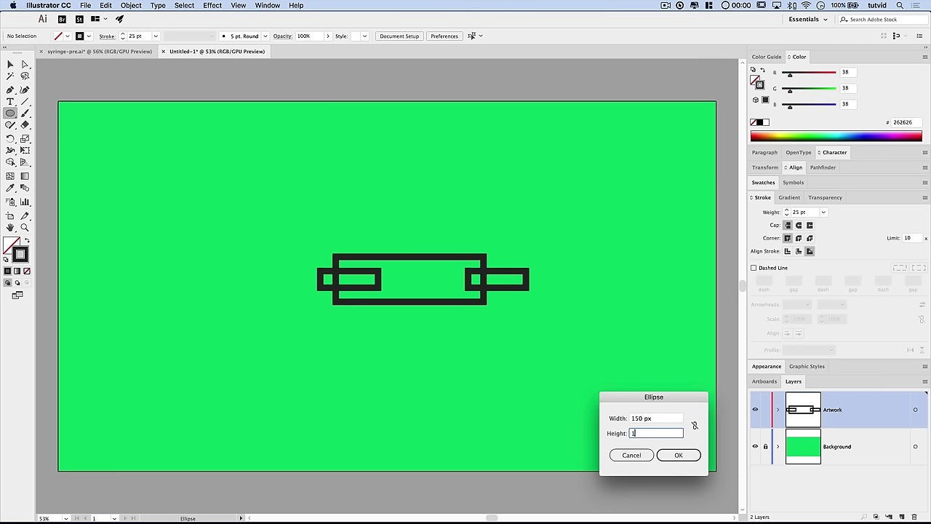
pyautogui.write('50')
pyautogui.press('Return')
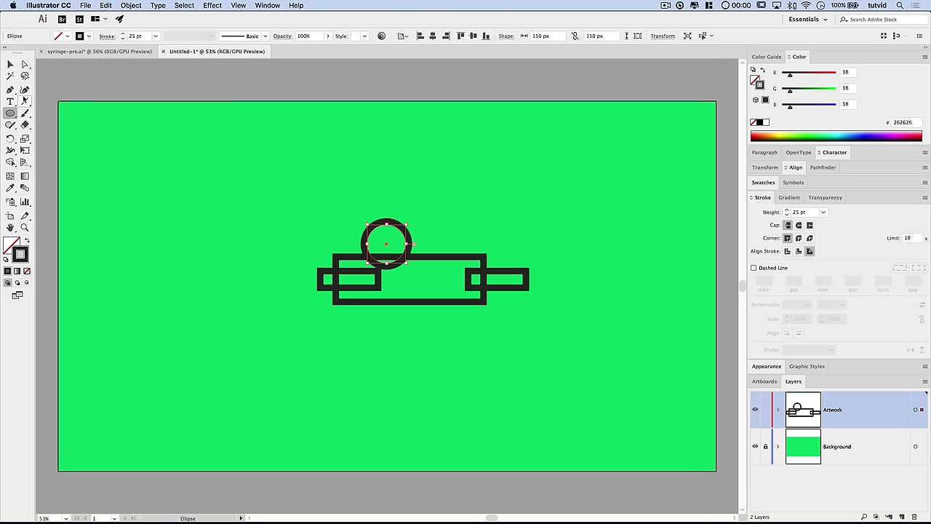
# Move the circle to the outer end of the right-hand small rectangle, centre it on the barrel's axis, and nudge it slightly right
pyautogui.click(10, 65)
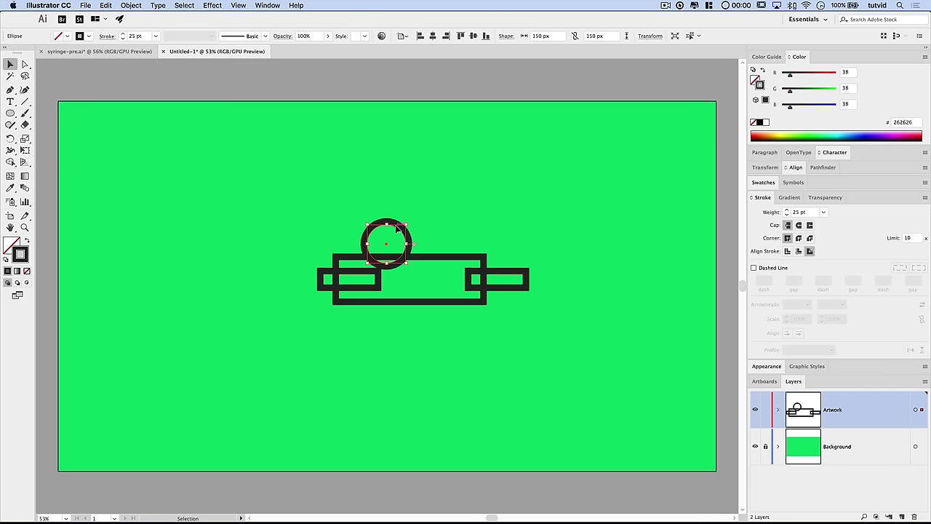
pyautogui.moveTo(394, 230); pyautogui.dragTo(555, 264)
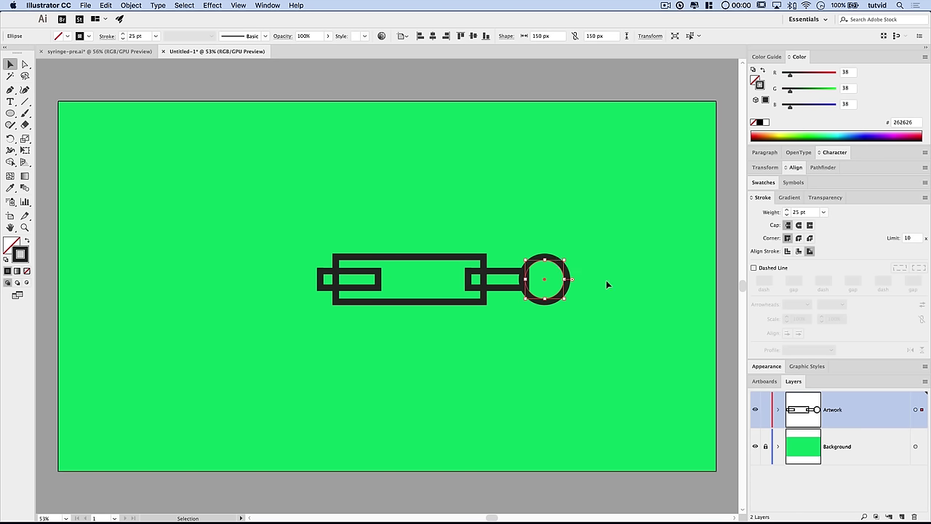
pyautogui.press('Right')
pyautogui.press('Right')
pyautogui.press('Right')
pyautogui.press('Right')
pyautogui.press('Right')
pyautogui.press('Right')
pyautogui.press('Right')
pyautogui.press('Right')
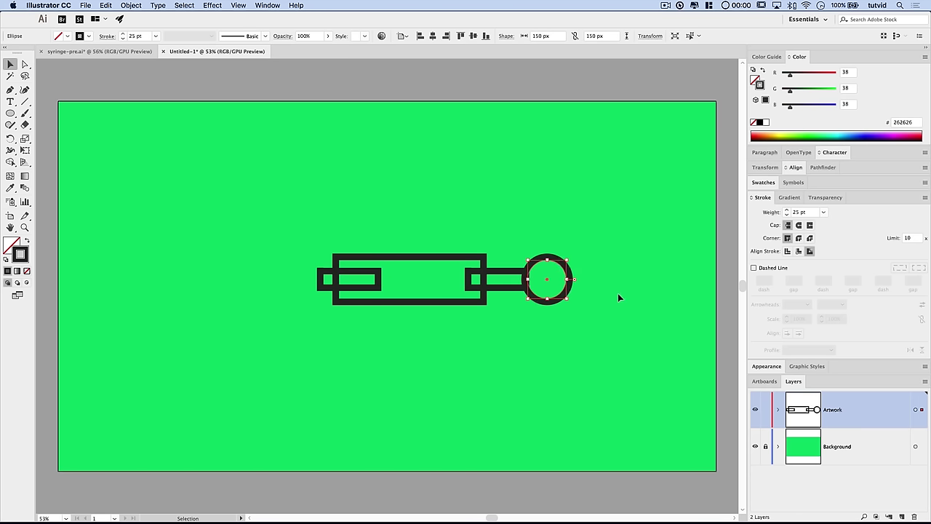
pyautogui.click(617, 293)
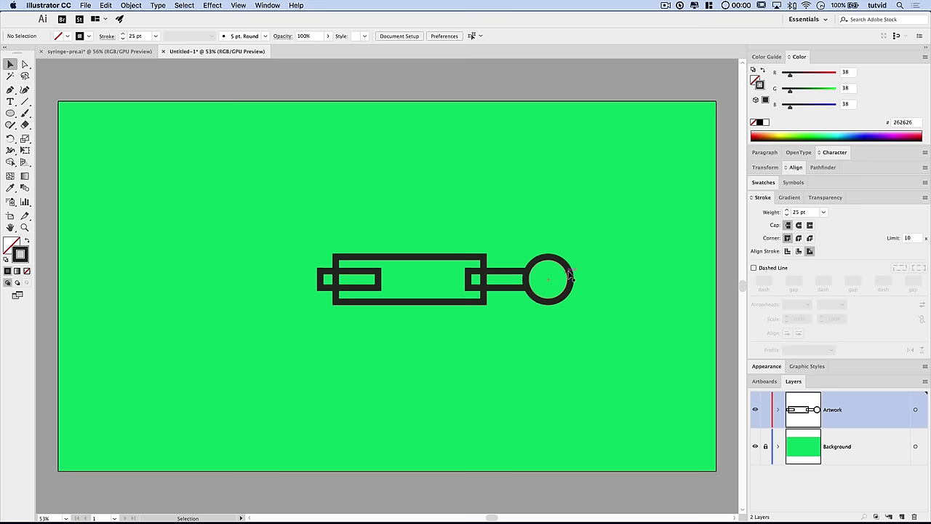
pyautogui.click(585, 403)
# Create a rectangle 25 px wide and 400 px high with the Rectangle tool, starting above the barrel's left edge
pyautogui.moveTo(10, 112); pyautogui.dragTo(43, 110)
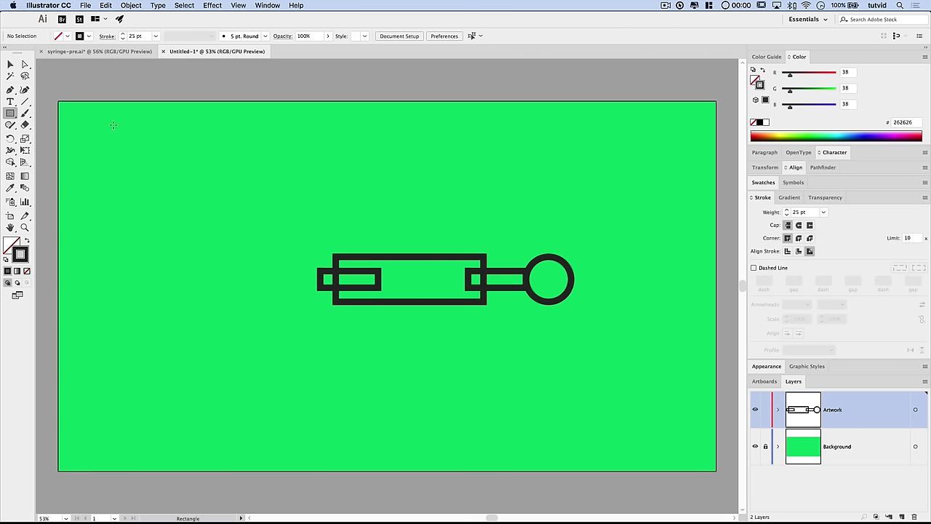
pyautogui.click(337, 201)
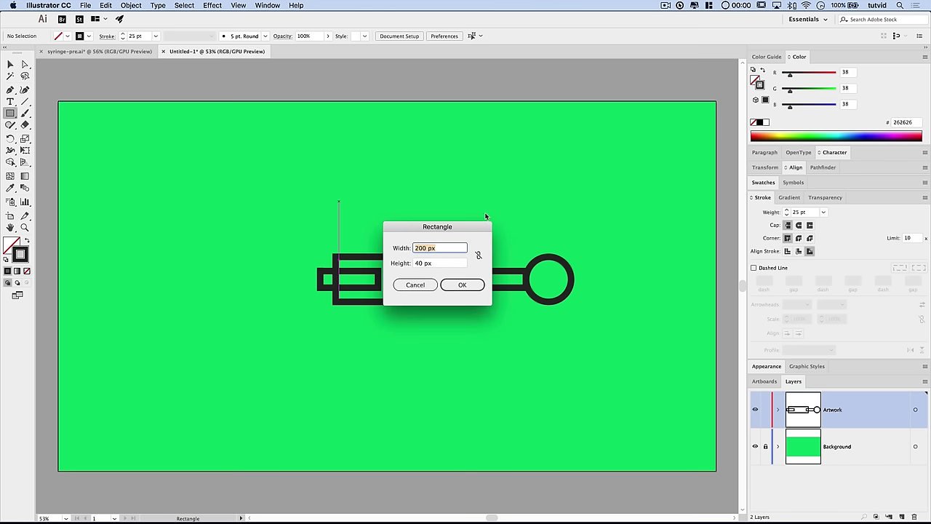
pyautogui.write('25')
pyautogui.press('Tab')
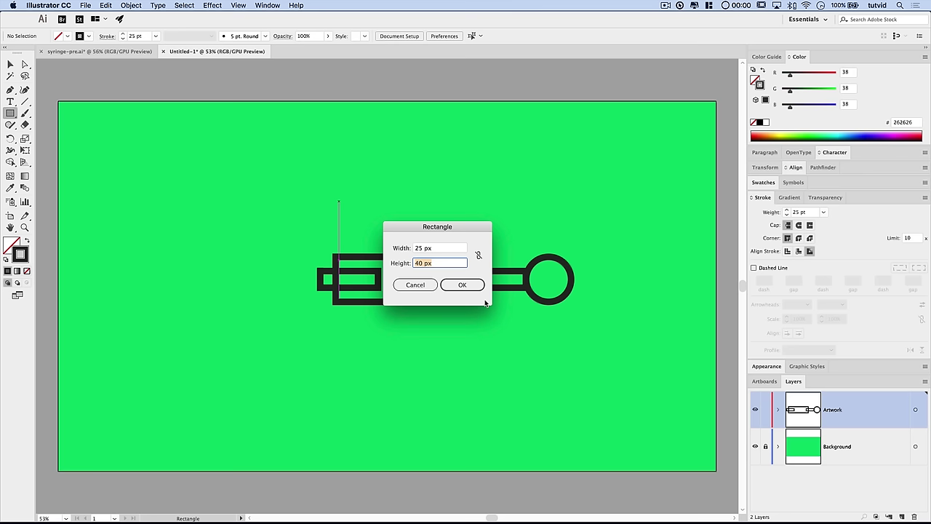
pyautogui.write('400')
pyautogui.press('Tab')
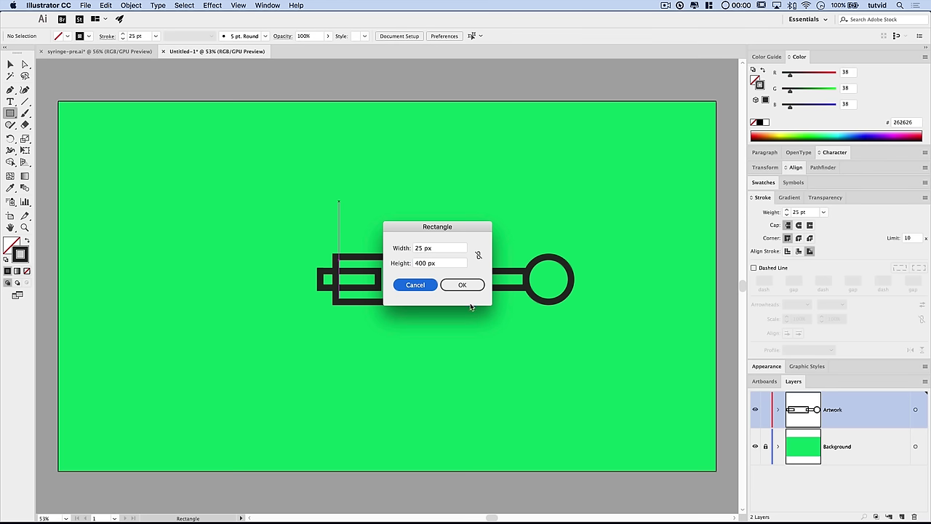
pyautogui.click(460, 286)
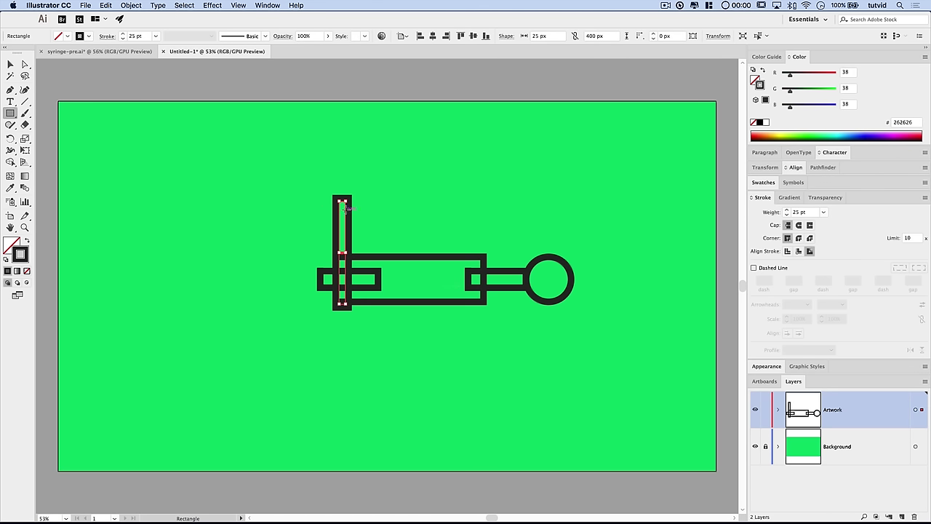
# Move the tall narrow rectangle into the empty area left of the syringe and swap its fill and stroke
pyautogui.click(10, 64)
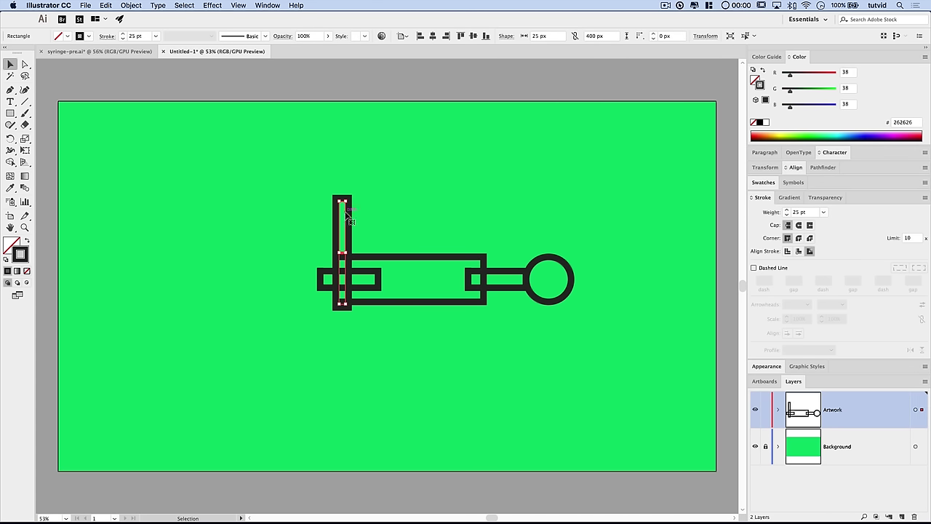
pyautogui.moveTo(345, 212); pyautogui.dragTo(202, 219)
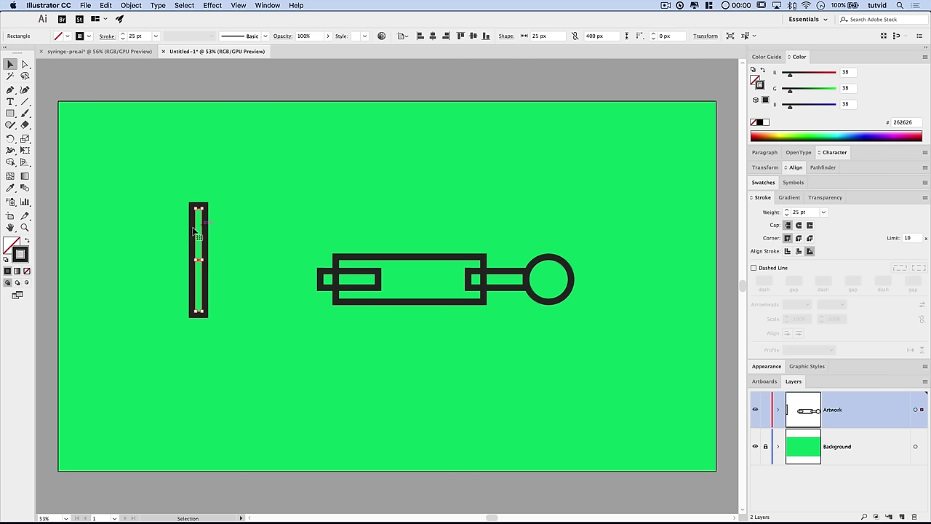
pyautogui.click(28, 241)
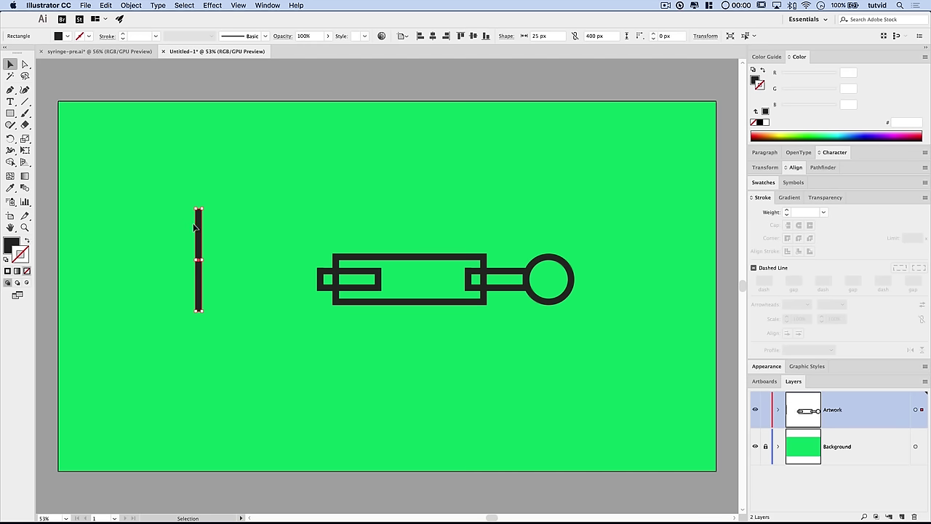
# Move the tall narrow bar onto the barrel's right-hand edge, centred vertically on the barrel's axis
pyautogui.moveTo(198, 256); pyautogui.dragTo(482, 248)
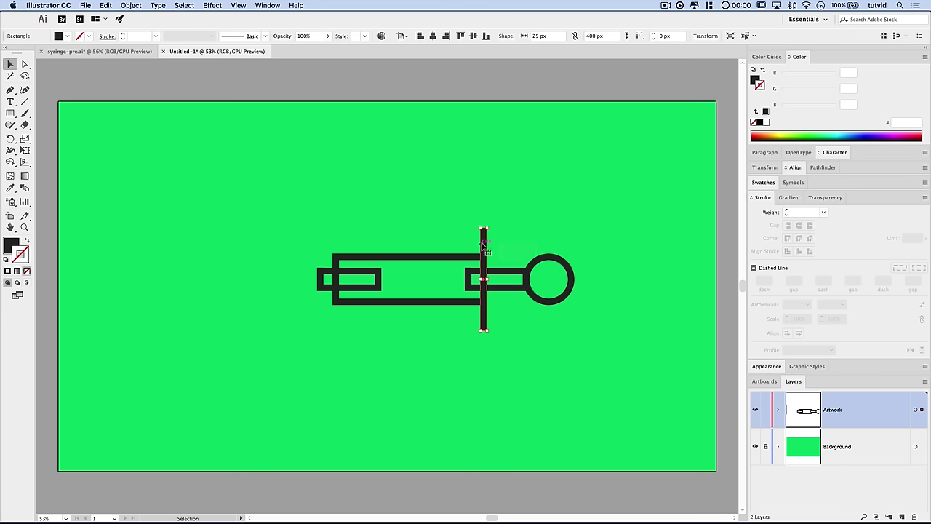
pyautogui.click(542, 224)
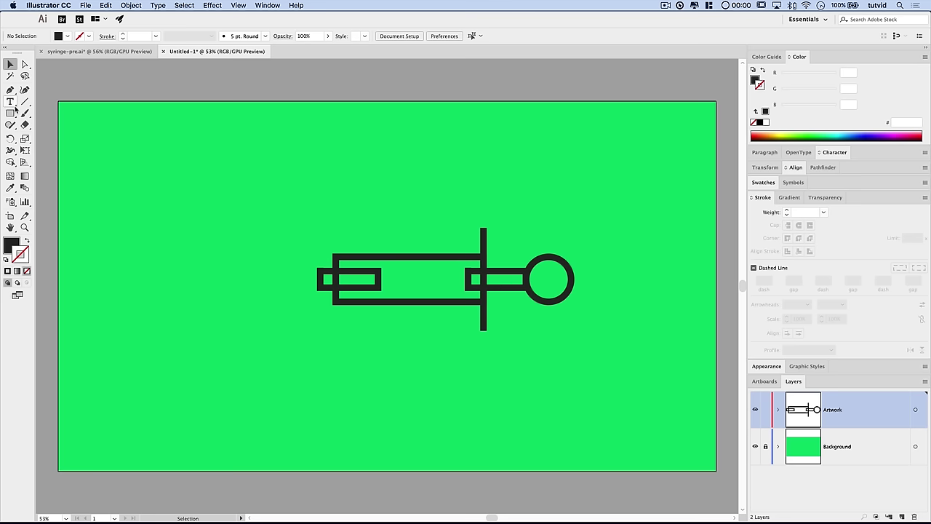
# Create a rectangle 300 px wide and 25 px high with the Rectangle tool above the barrel as the needle
pyautogui.press('m')
pyautogui.click(273, 199)
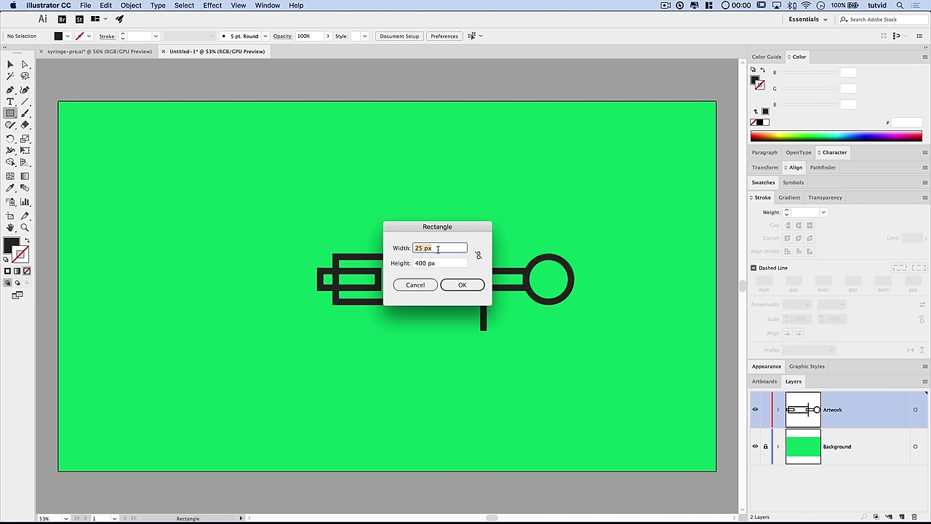
pyautogui.write('300')
pyautogui.press('Tab')
pyautogui.write('25')
pyautogui.press('Return')
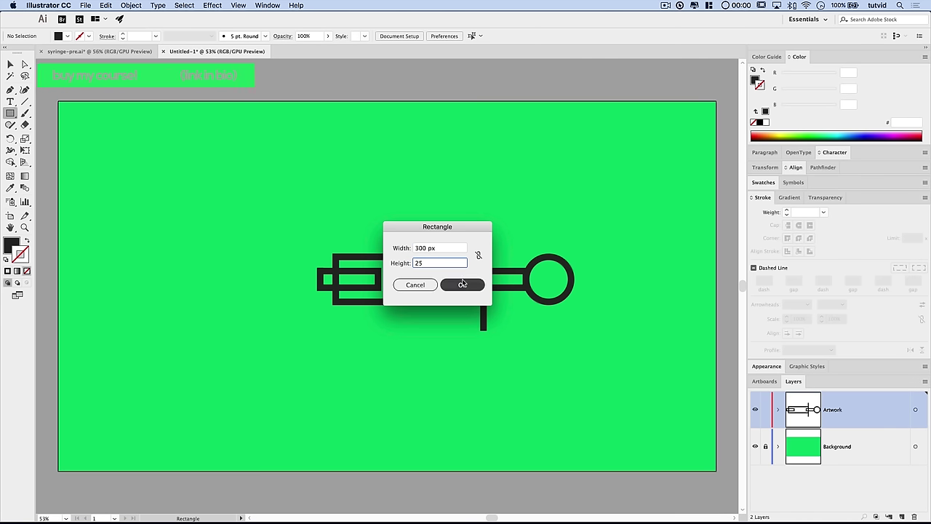
# Move the thin needle rectangle to the outer end of the left-hand small rectangle, centred on the syringe's axis
pyautogui.click(10, 65)
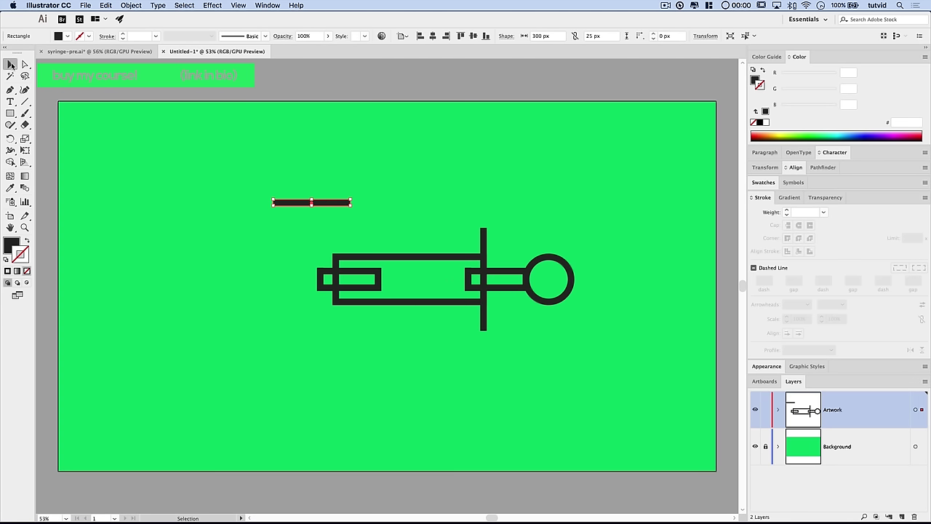
pyautogui.moveTo(333, 202); pyautogui.dragTo(303, 278)
pyautogui.click(310, 196)
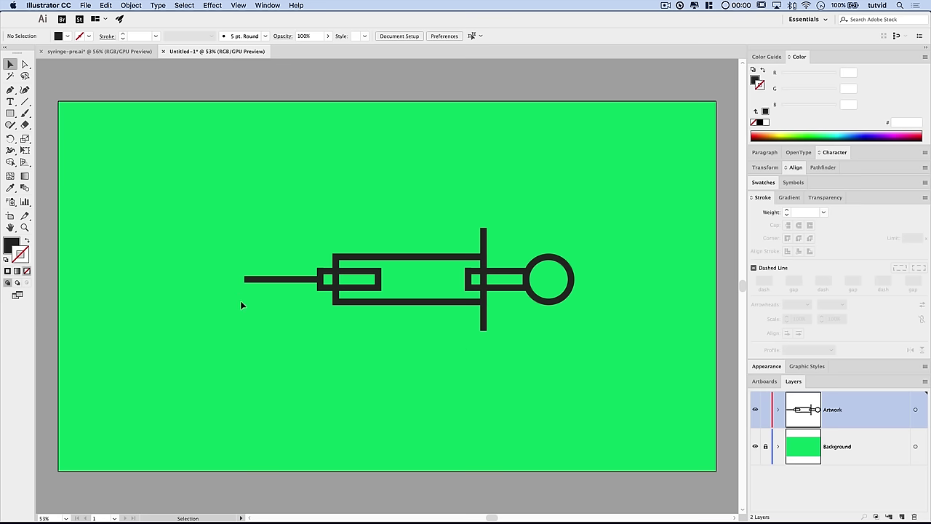
# Lengthen the barrel rectangle by stretching its left edge outward until it is about 671 px wide
pyautogui.click(386, 258)
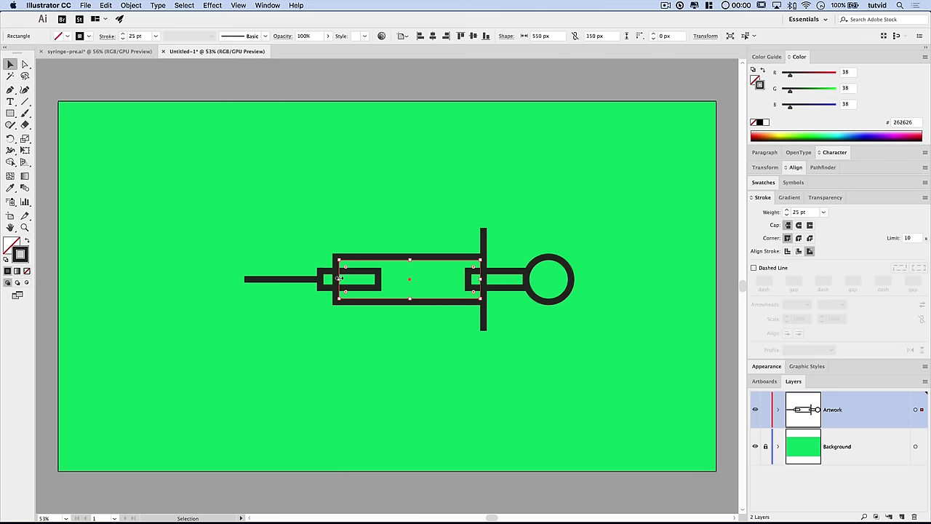
pyautogui.moveTo(336, 277); pyautogui.dragTo(306, 288)
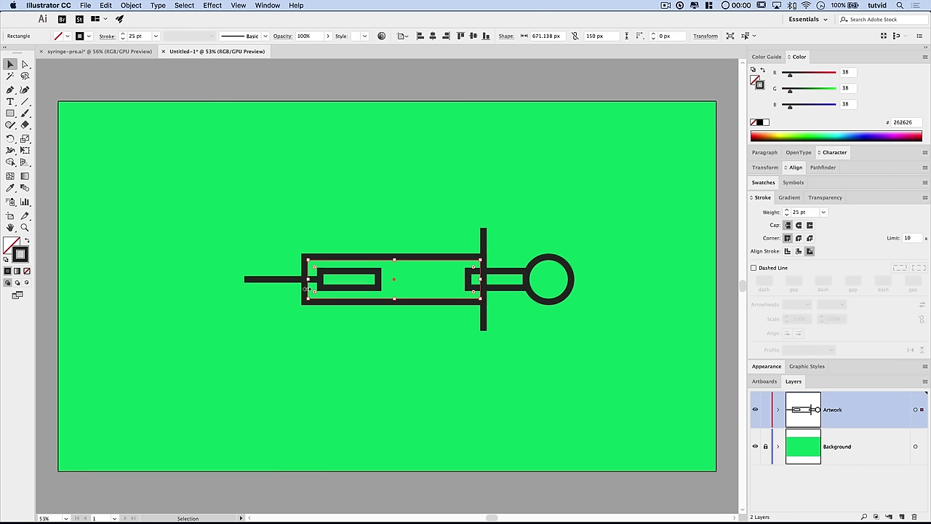
pyautogui.click(326, 359)
# Shift the needle and the left-hand small rectangle left together until the small rectangle straddles the barrel's left edge
pyautogui.click(267, 279)
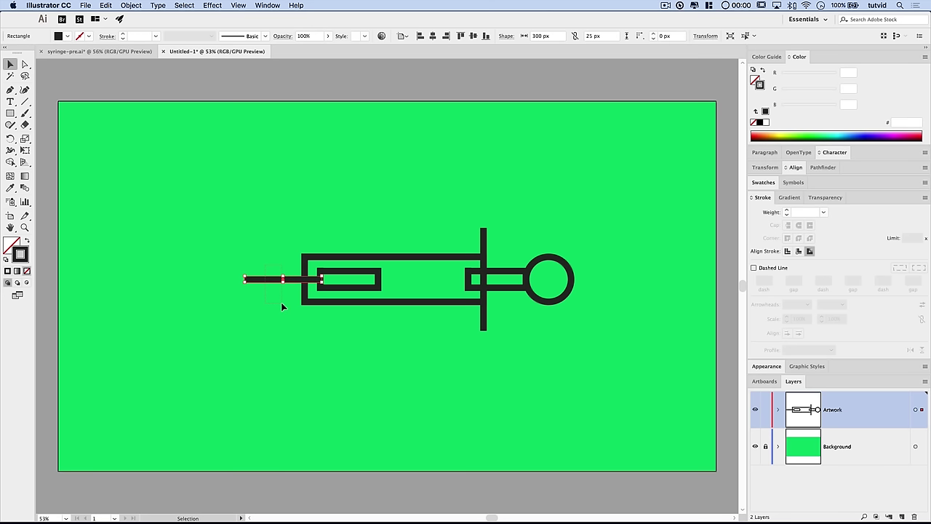
pyautogui.keyDown('shift'); pyautogui.click(348, 276); pyautogui.keyUp('shift')
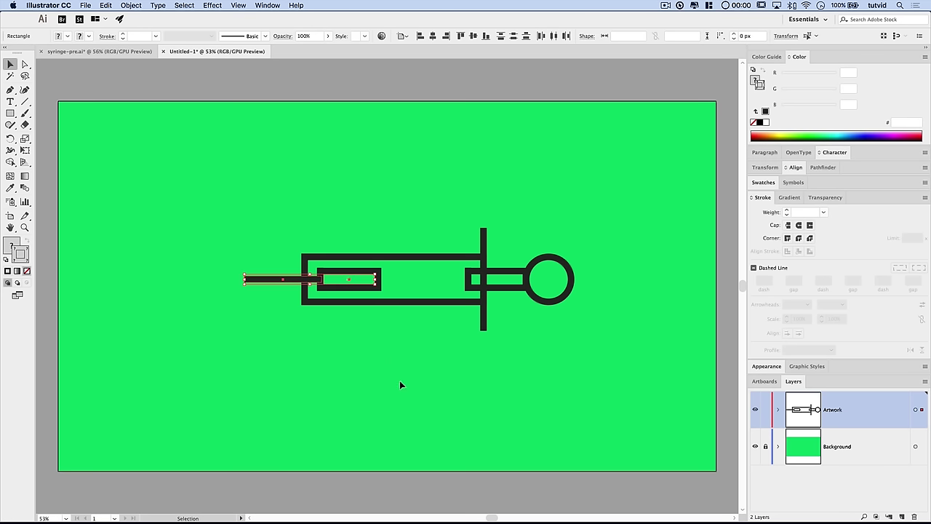
pyautogui.hotkey('shift', 'Left')
pyautogui.hotkey('shift', 'Left')
pyautogui.hotkey('shift', 'Left')
pyautogui.hotkey('shift', 'Left')
pyautogui.hotkey('shift', 'Left')
pyautogui.hotkey('shift', 'Left')
pyautogui.hotkey('shift', 'Left')
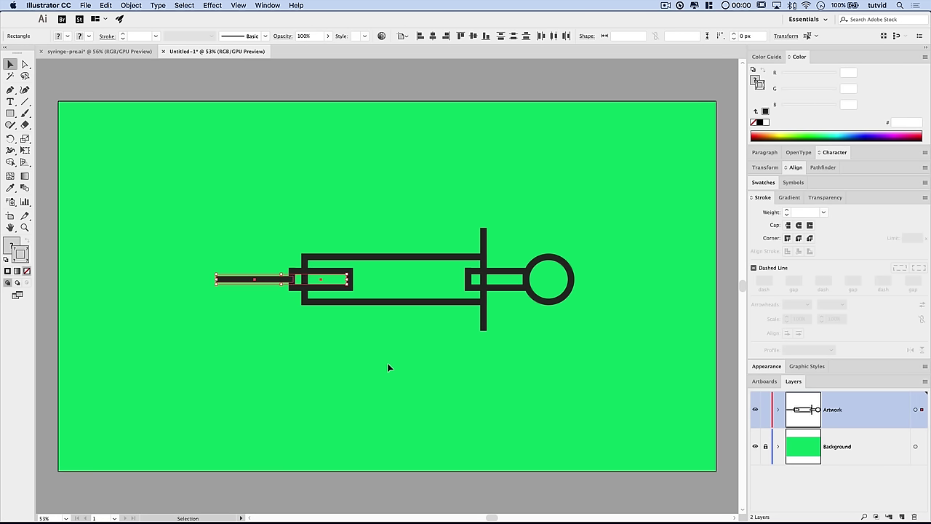
pyautogui.click(387, 363)
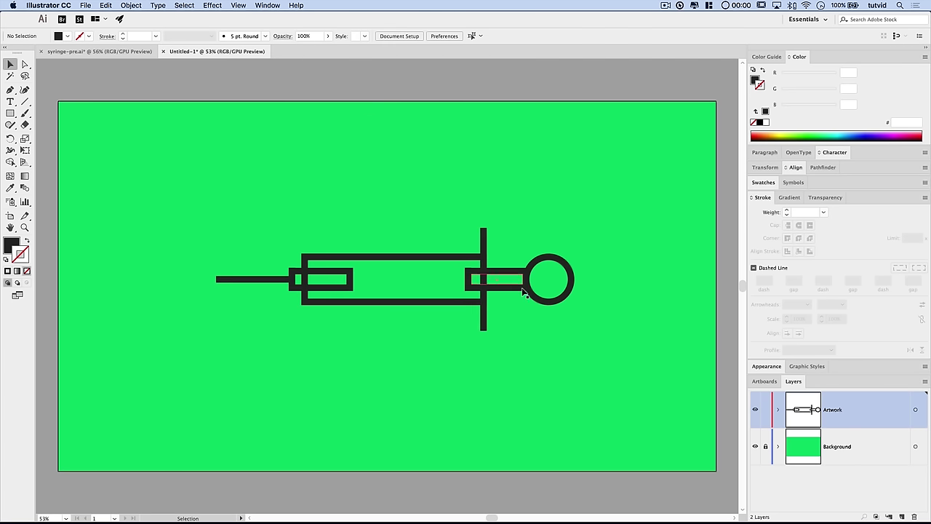
# Stretch the plunger rod rectangle's left edge further into the barrel until the rod is about 364 px wide
pyautogui.click(471, 281)
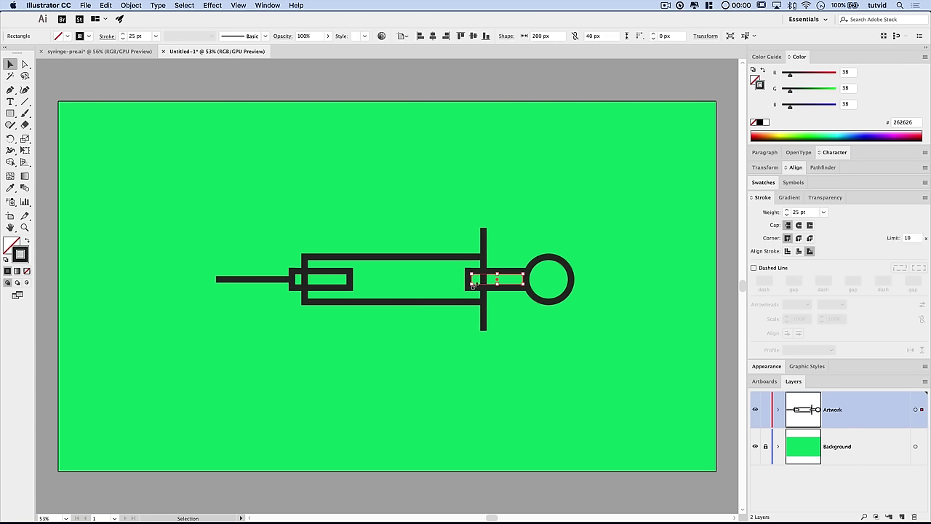
pyautogui.press('super+1')
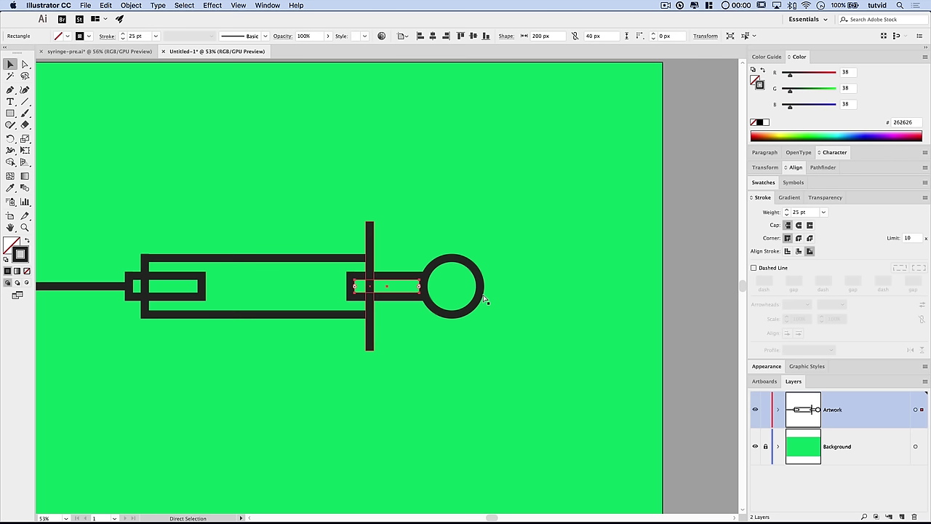
pyautogui.moveTo(339, 286); pyautogui.dragTo(250, 287)
pyautogui.hscroll(-5, 395, 306)
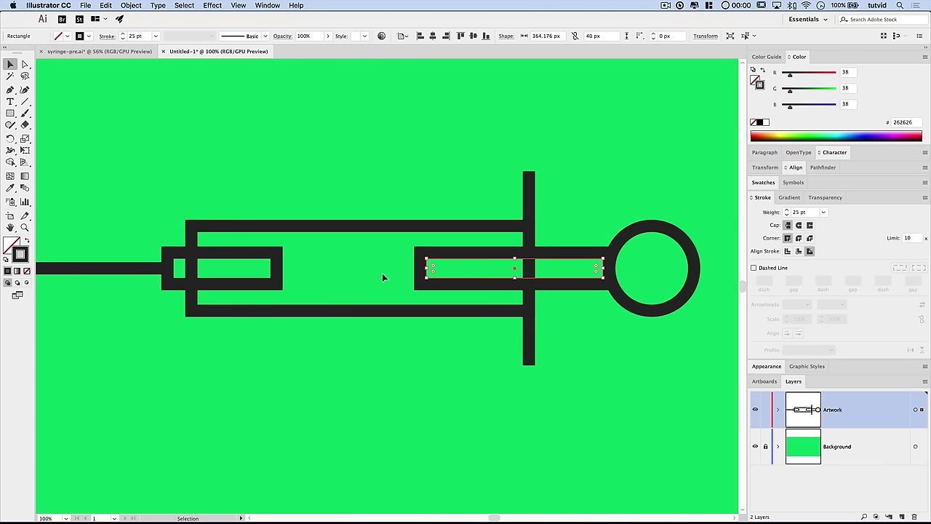
pyautogui.press('super+minus')
pyautogui.moveTo(376, 287); pyautogui.dragTo(505, 289)
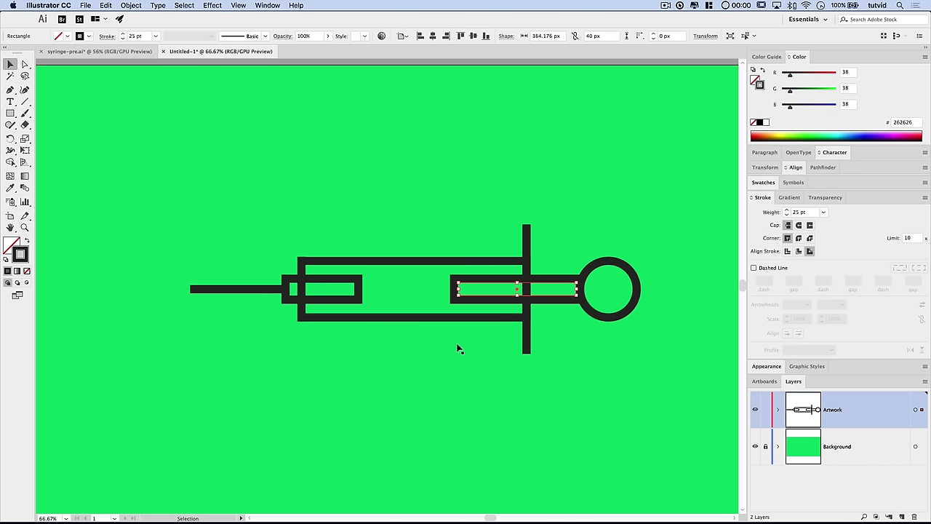
pyautogui.click(452, 397)
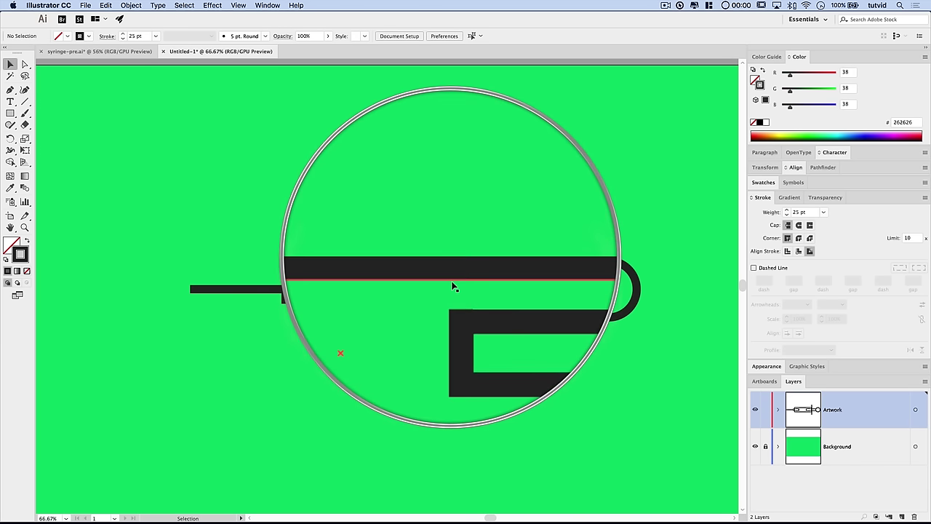
# Create a rectangle 25 px wide and 190 px high above the barrel and swap its fill and stroke
pyautogui.click(10, 112)
pyautogui.click(332, 164)
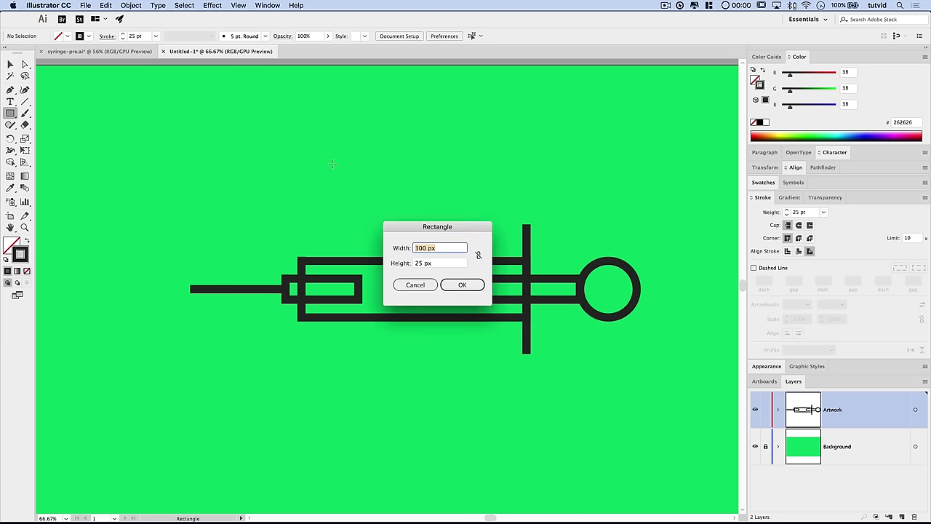
pyautogui.write('25')
pyautogui.press('Tab')
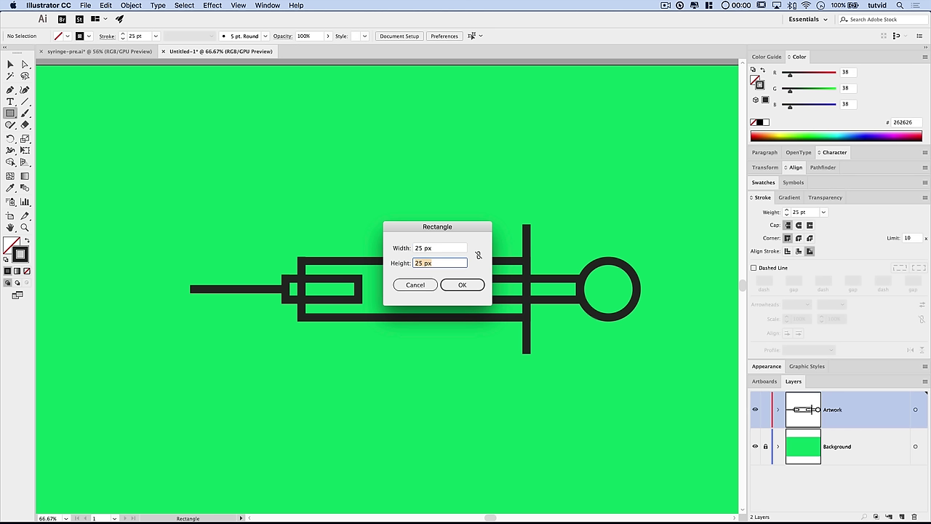
pyautogui.write('190')
pyautogui.press('Tab')
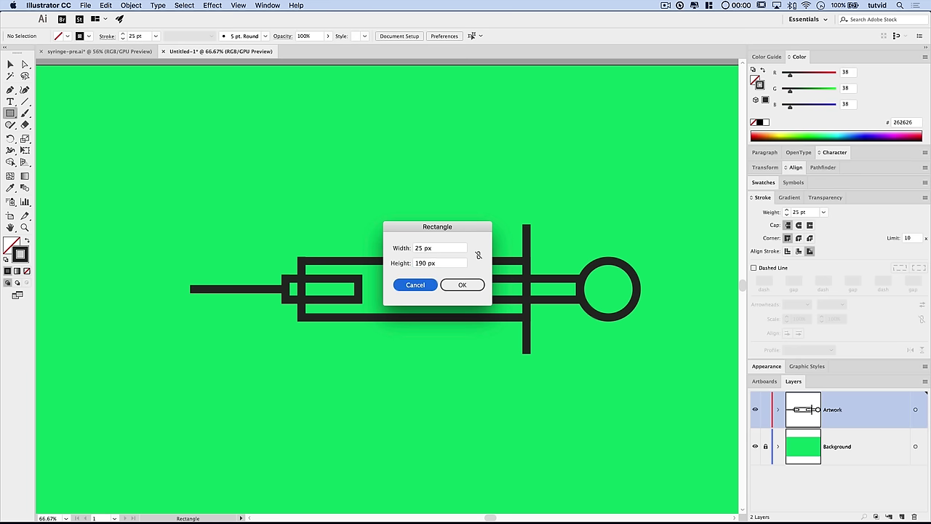
pyautogui.click(461, 284)
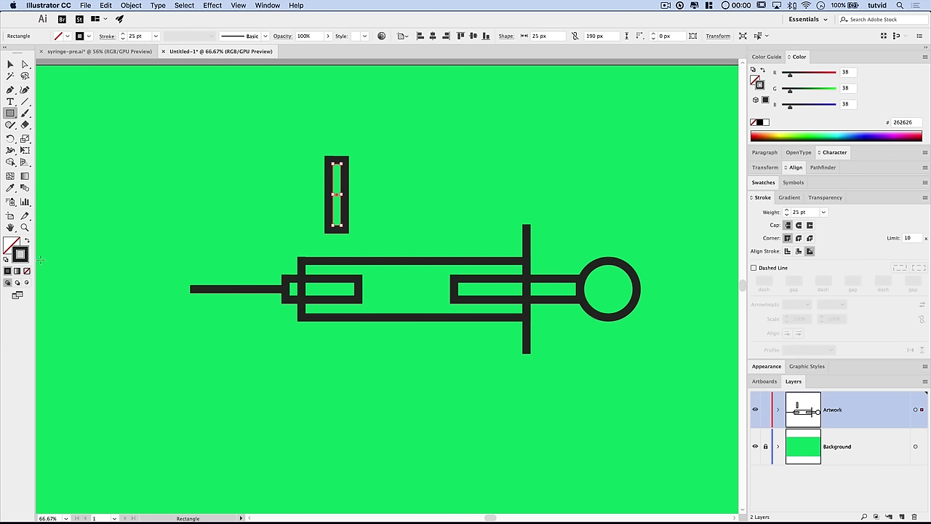
pyautogui.click(27, 240)
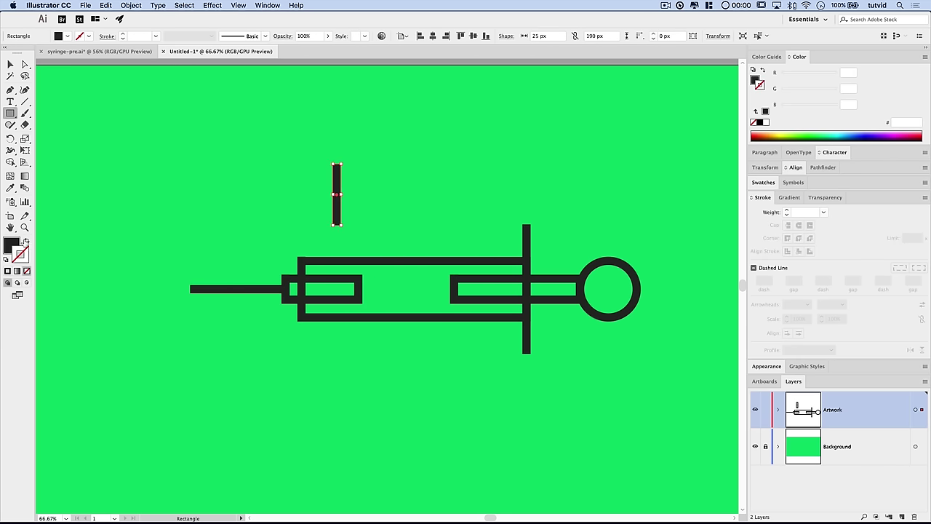
# Move the short vertical bar onto the plunger rod's inner end inside the barrel and nudge it slightly right into line
pyautogui.click(10, 64)
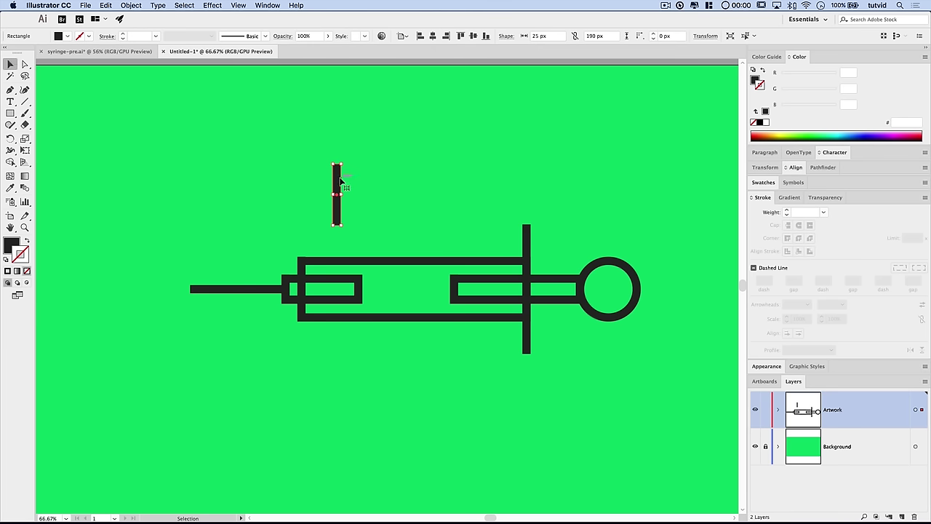
pyautogui.moveTo(340, 179); pyautogui.dragTo(452, 273)
pyautogui.click(461, 197)
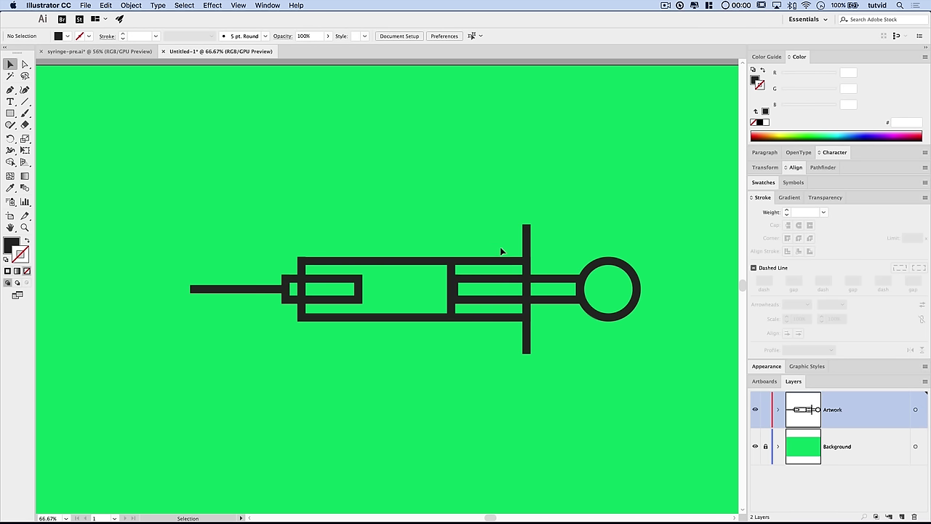
pyautogui.click(453, 277)
pyautogui.press('Right')
pyautogui.press('Right')
pyautogui.press('Right')
pyautogui.press('Right')
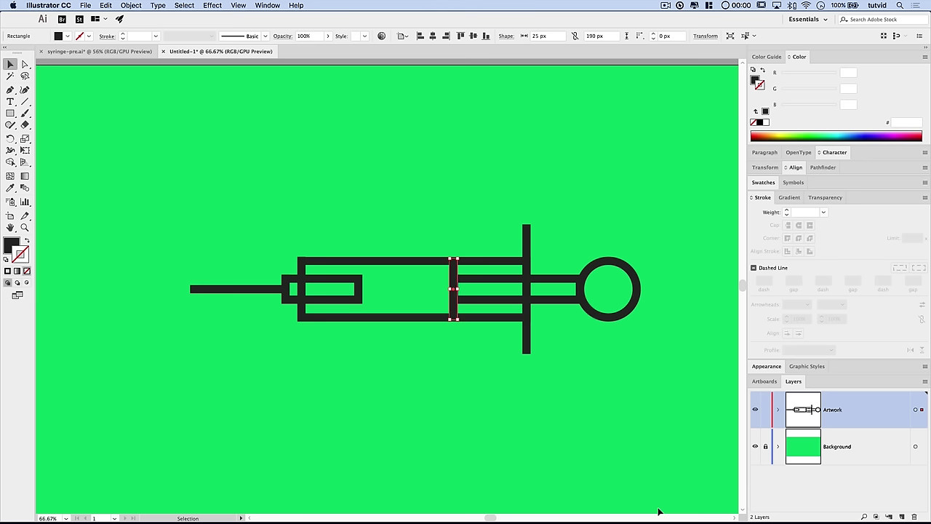
pyautogui.press('Right')
pyautogui.press('Right')
pyautogui.press('Right')
pyautogui.click(461, 168)
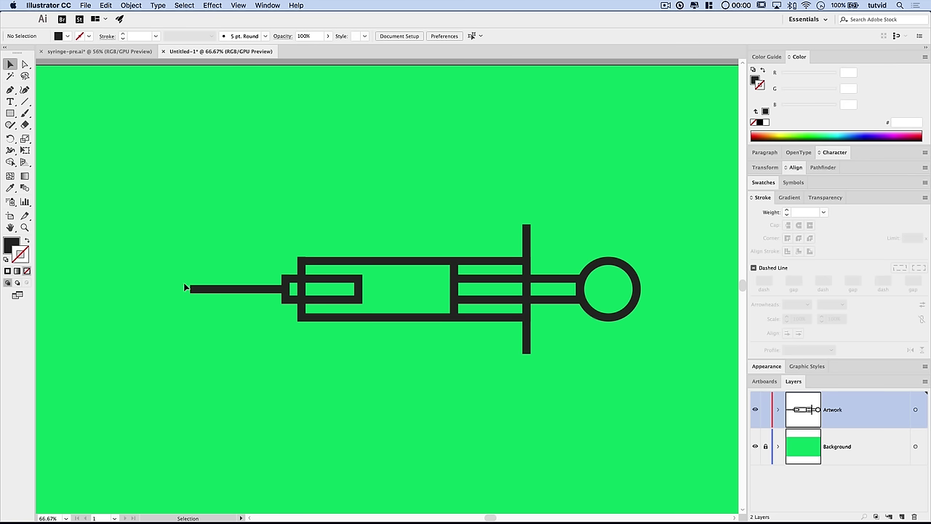
# Slant the needle's tip by moving its lower-left anchor point 40 px right with the Direct Selection tool
pyautogui.press('z')
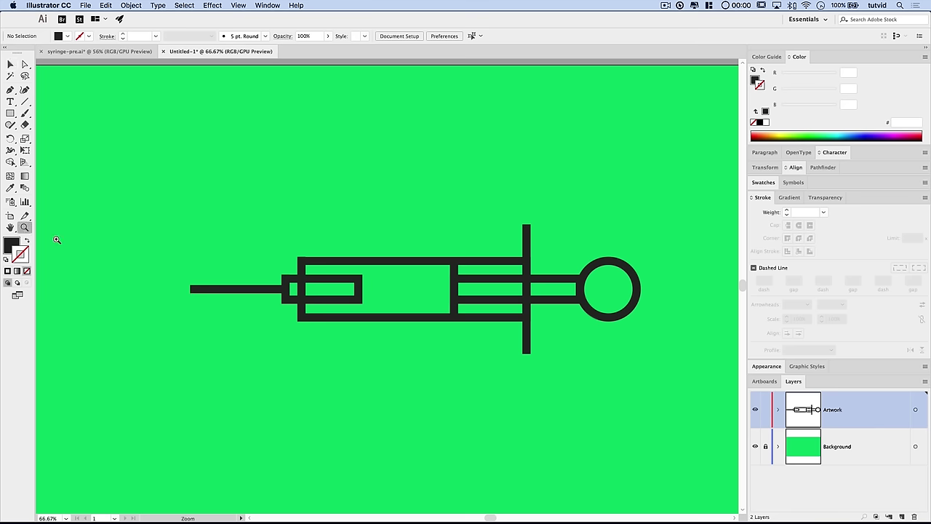
pyautogui.click(349, 279)
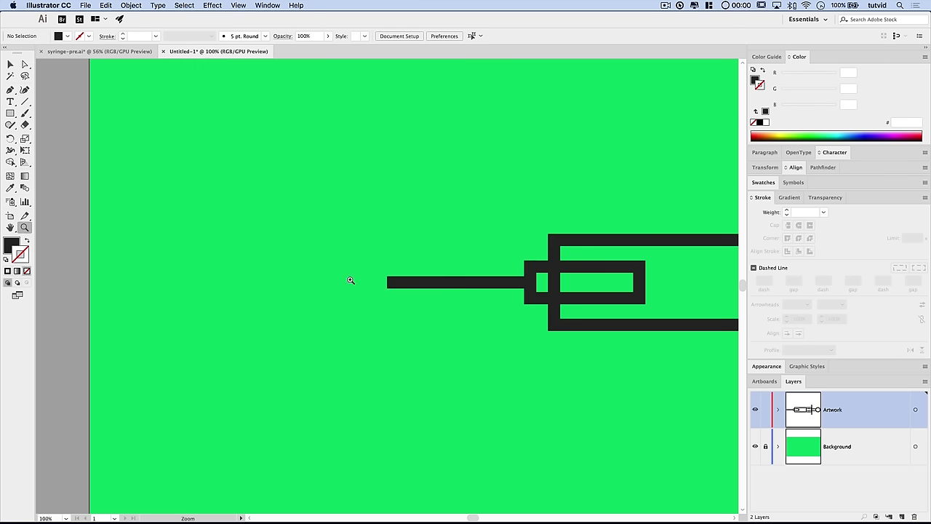
pyautogui.click(405, 297)
pyautogui.click(364, 332)
pyautogui.click(426, 186)
pyautogui.press('space')
pyautogui.moveTo(426, 186); pyautogui.dragTo(362, 213)
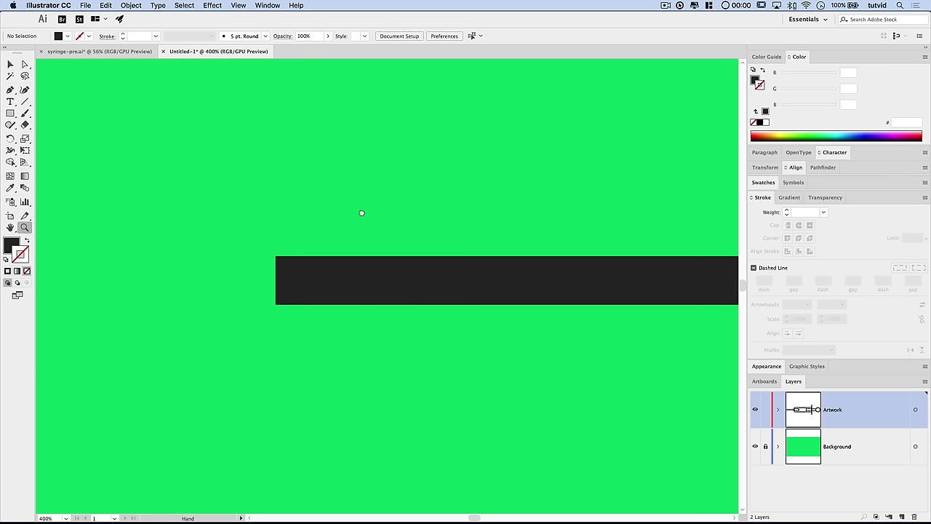
pyautogui.press('a')
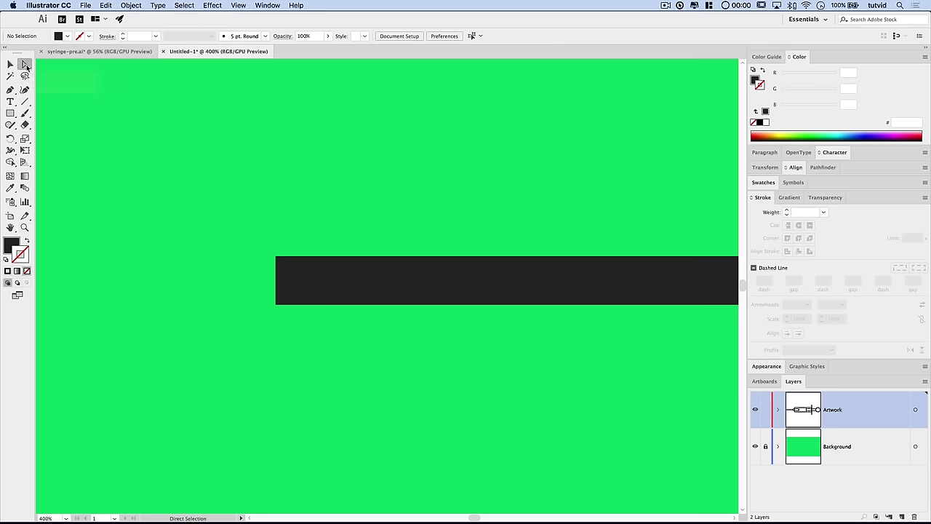
pyautogui.click(276, 305)
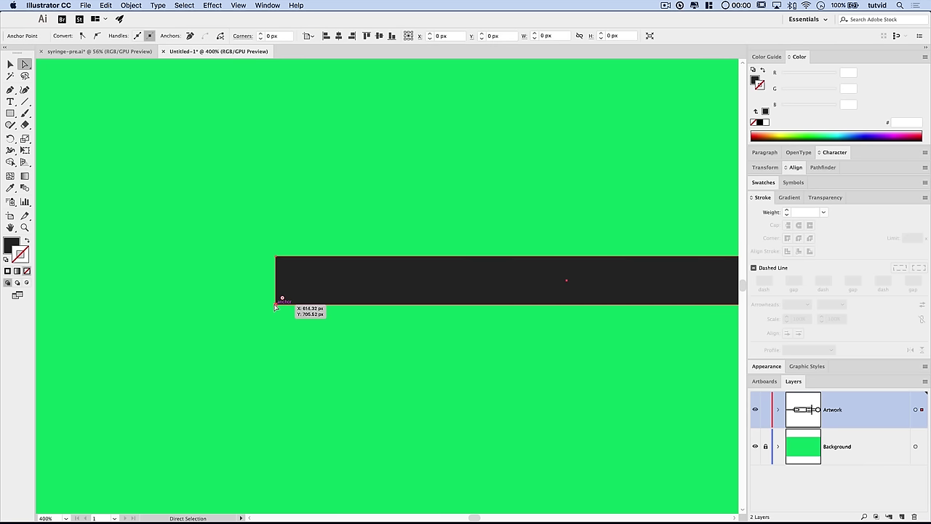
pyautogui.moveTo(276, 305); pyautogui.dragTo(277, 308)
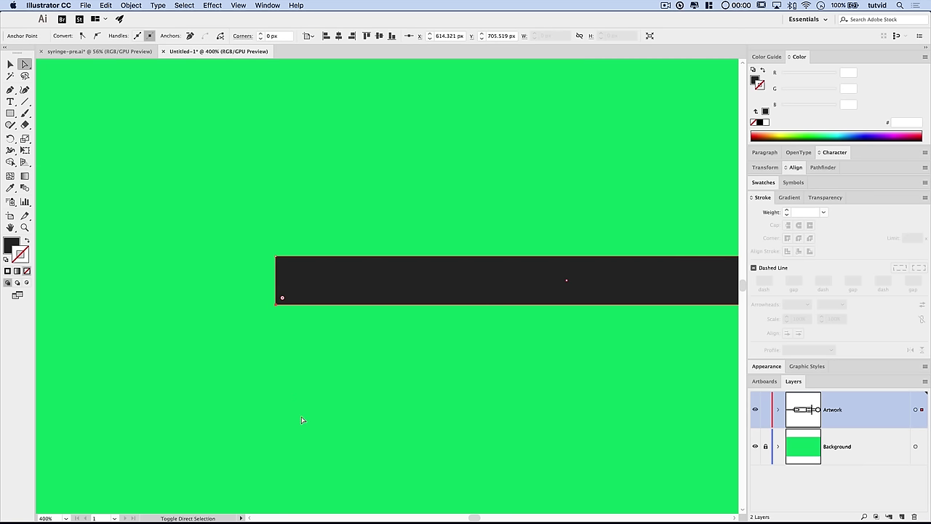
pyautogui.hotkey('shift', 'Right')
pyautogui.hotkey('shift', 'Right')
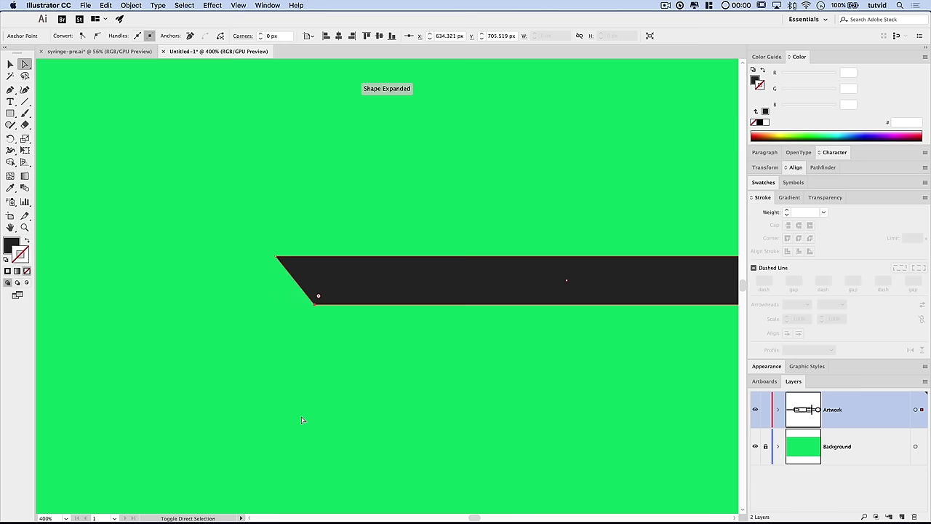
pyautogui.hotkey('shift', 'Right')
pyautogui.hotkey('shift', 'Right')
pyautogui.click(323, 415)
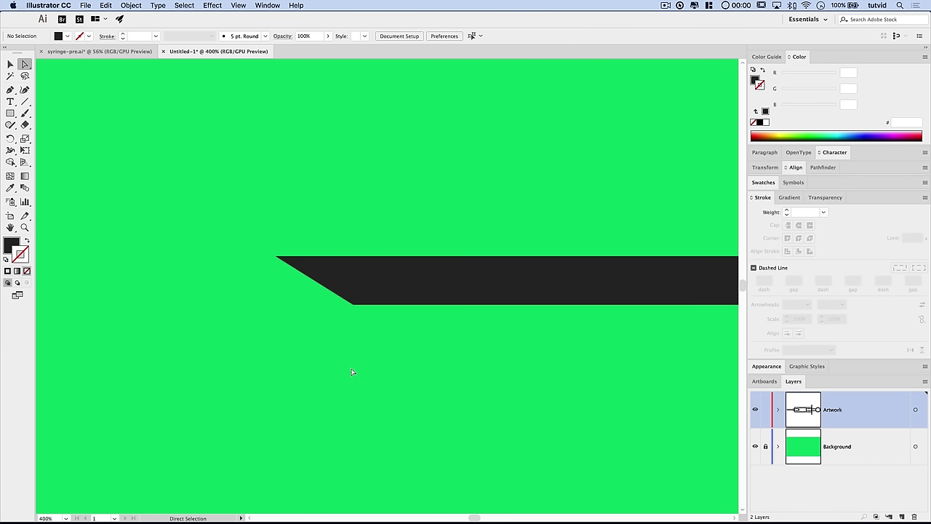
pyautogui.press('super+minus')
pyautogui.press('super+minus')
pyautogui.press('super+minus')
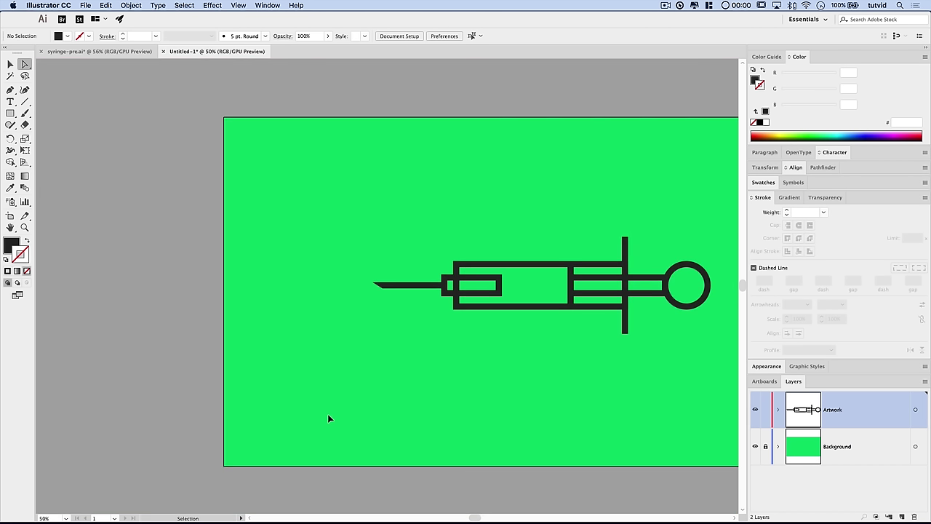
# Shorten the needle hub rectangle to about 25 px wide against the barrel's front end and nudge the hub and needle slightly left
pyautogui.moveTo(509, 299); pyautogui.dragTo(376, 317)
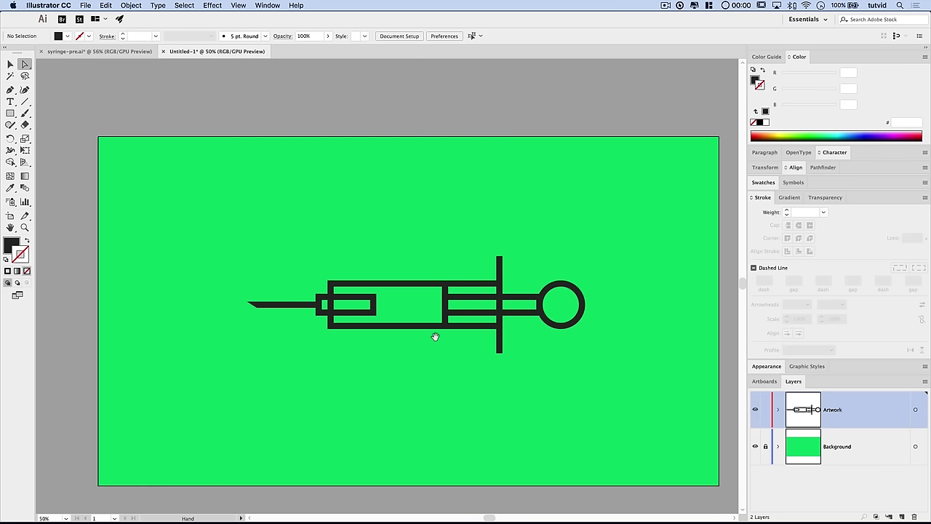
pyautogui.moveTo(434, 335); pyautogui.dragTo(424, 311)
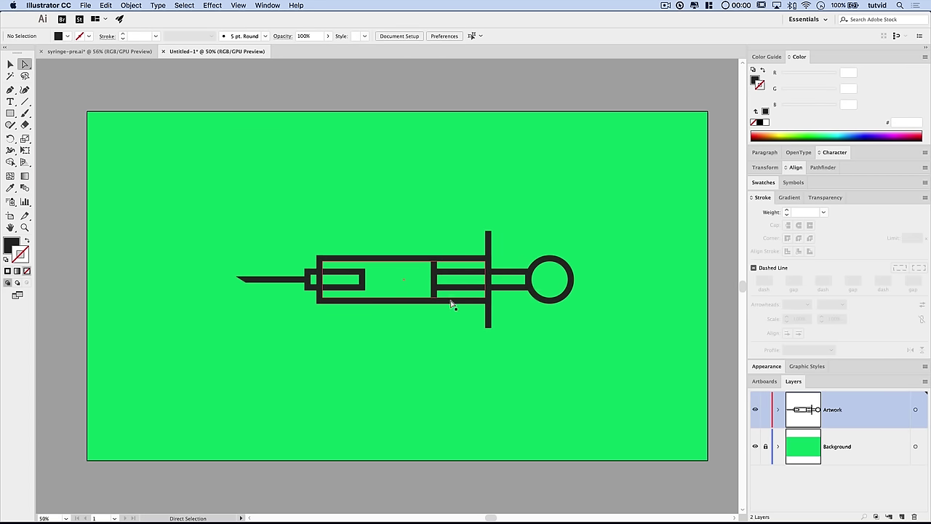
pyautogui.click(361, 343)
pyautogui.press('v')
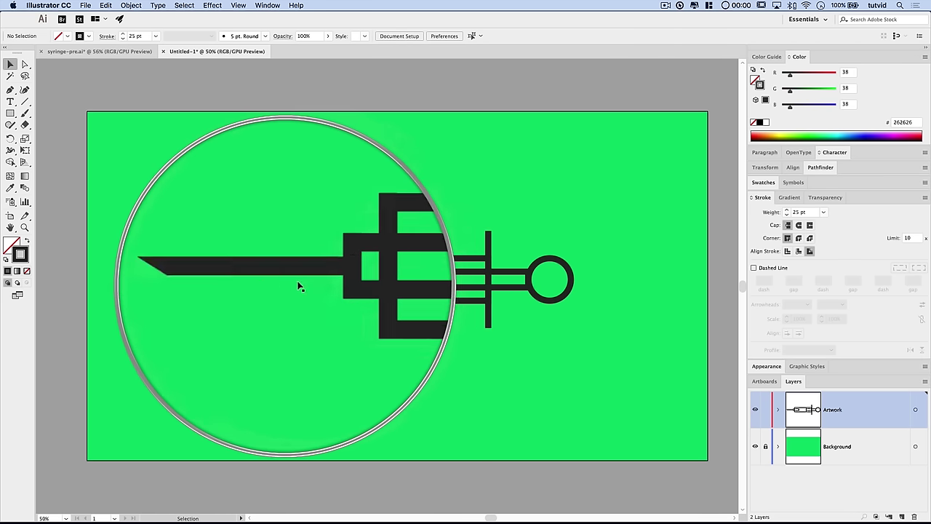
pyautogui.click(364, 284)
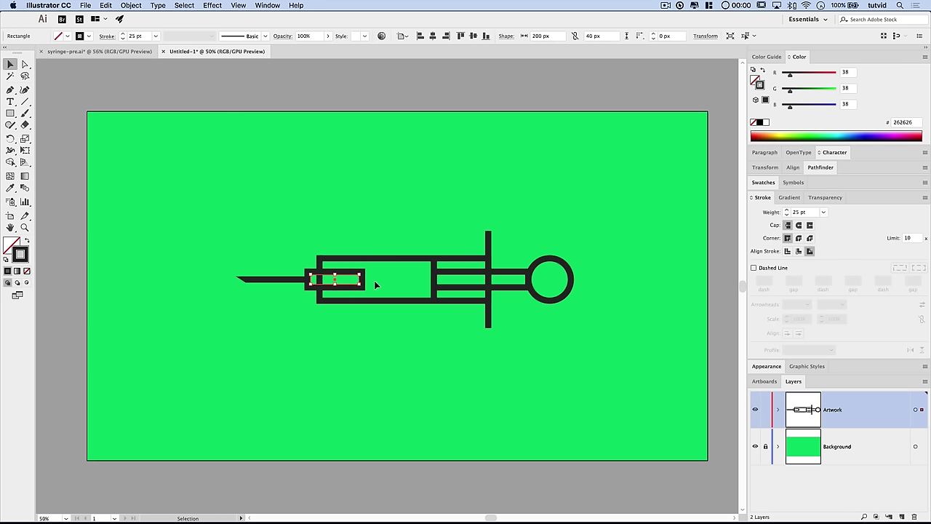
pyautogui.press('super+equal')
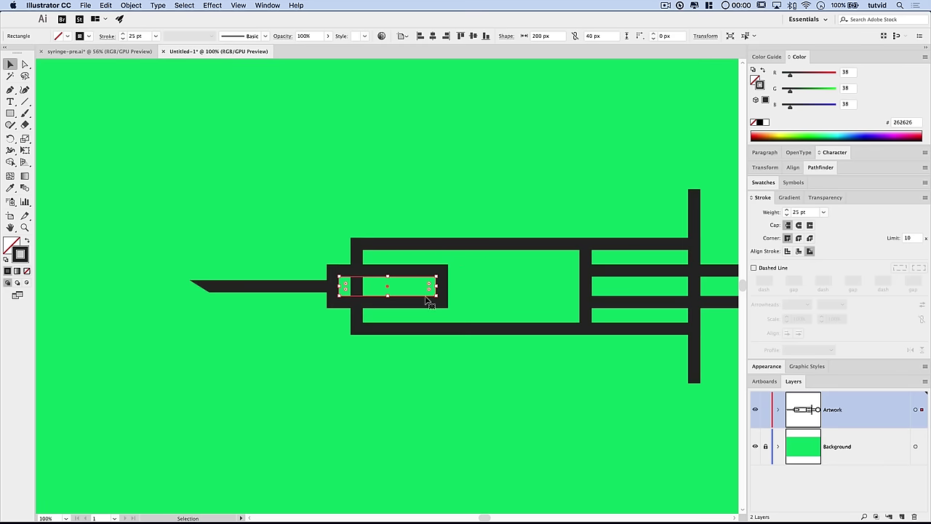
pyautogui.moveTo(437, 286); pyautogui.dragTo(351, 287)
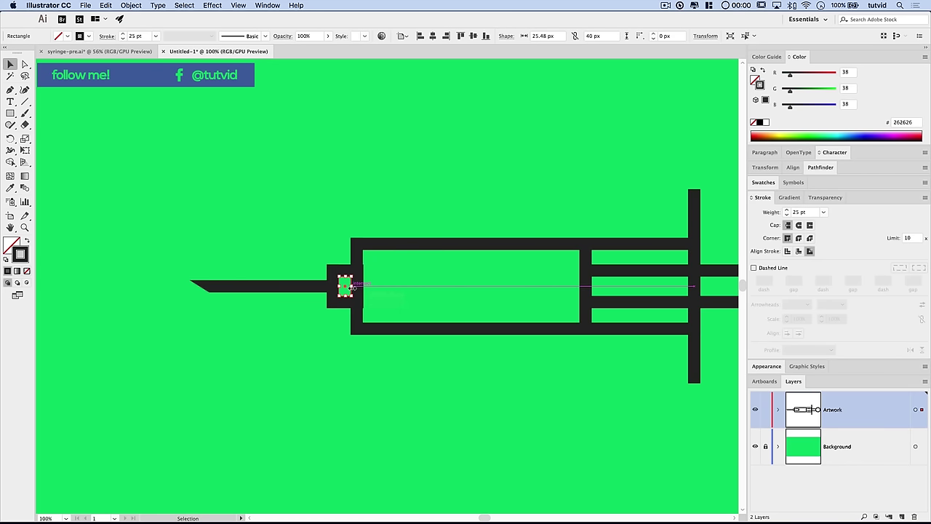
pyautogui.click(305, 344)
pyautogui.click(344, 304)
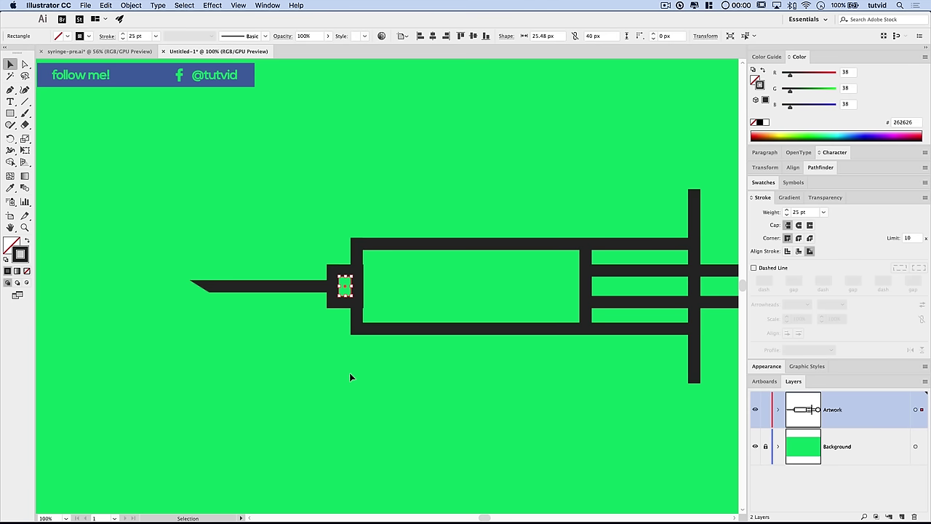
pyautogui.click(344, 344)
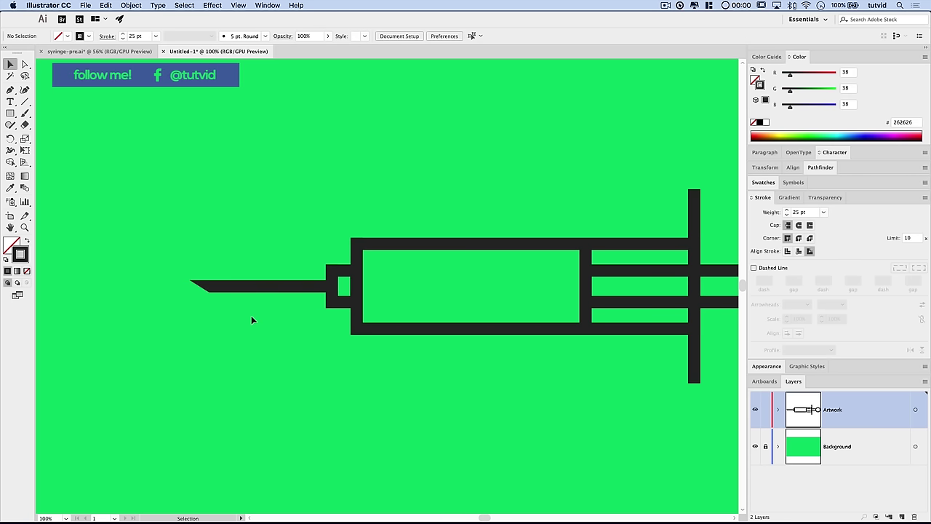
pyautogui.click(281, 289)
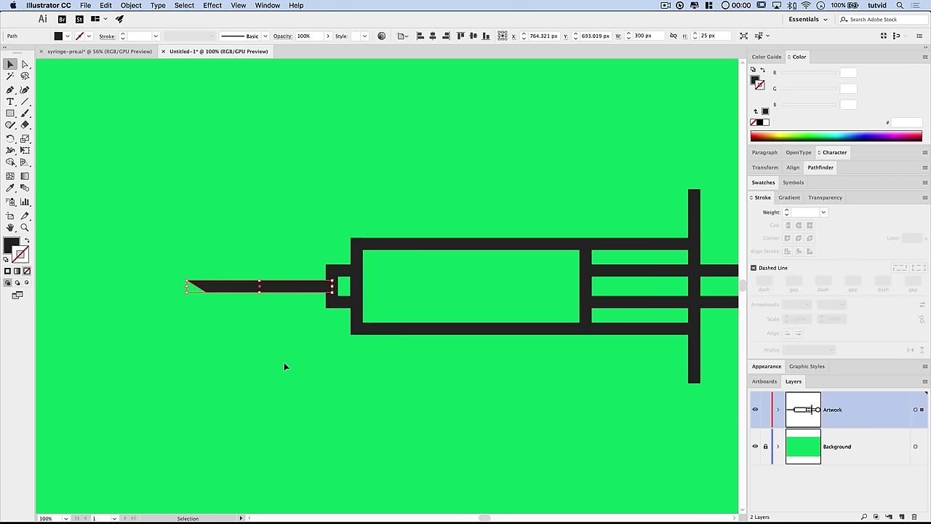
pyautogui.click(303, 365)
# Create a rectangle 425 px wide and 175 px high above the barrel
pyautogui.hscroll(2, 291, 375)
pyautogui.moveTo(397, 292); pyautogui.dragTo(315, 279)
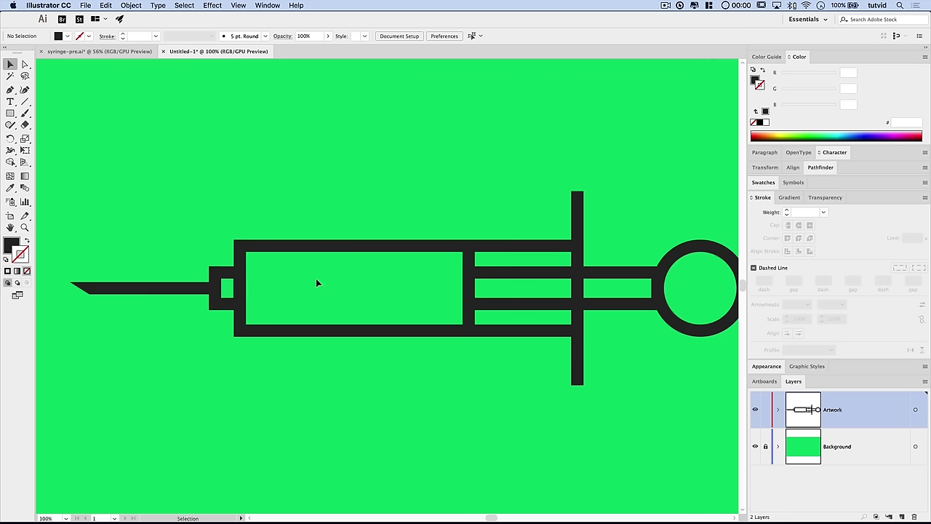
pyautogui.moveTo(380, 291); pyautogui.dragTo(342, 291)
pyautogui.press('super+minus')
pyautogui.press('super+minus')
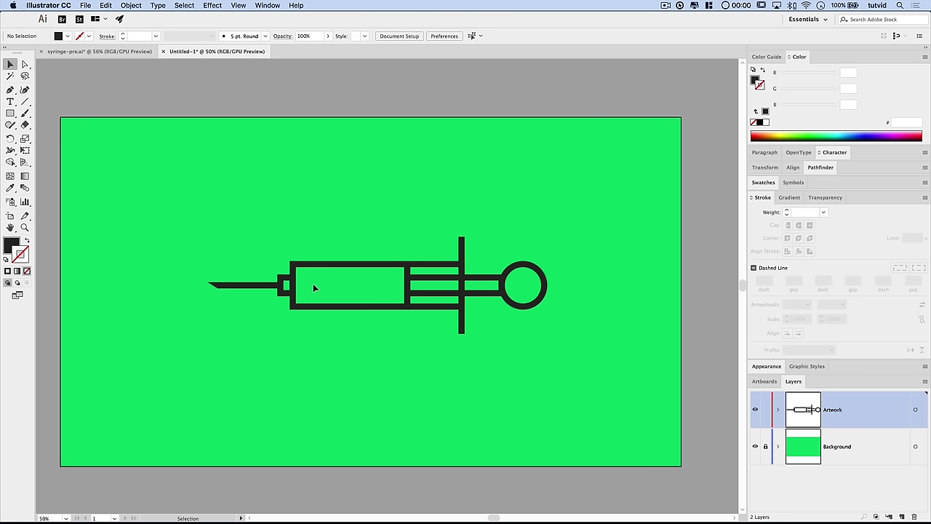
pyautogui.click(11, 112)
pyautogui.click(327, 189)
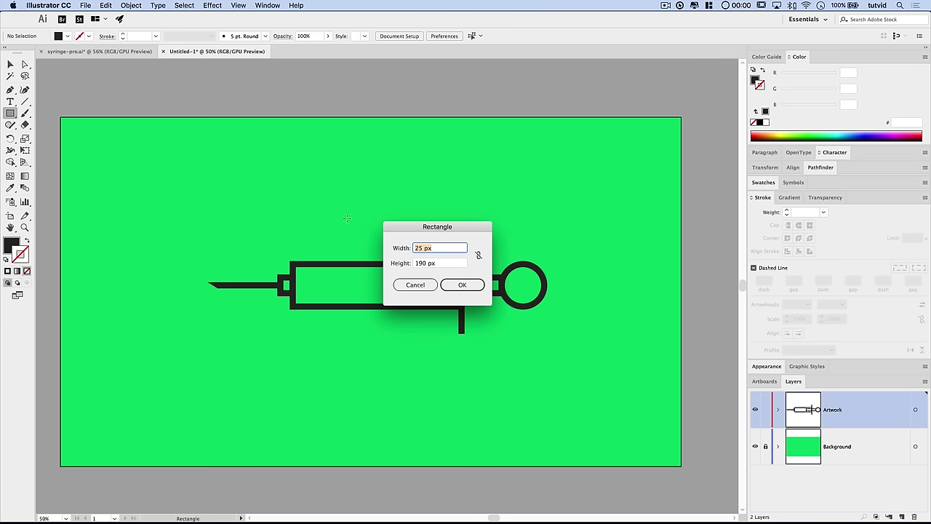
pyautogui.write('425')
pyautogui.press('Tab')
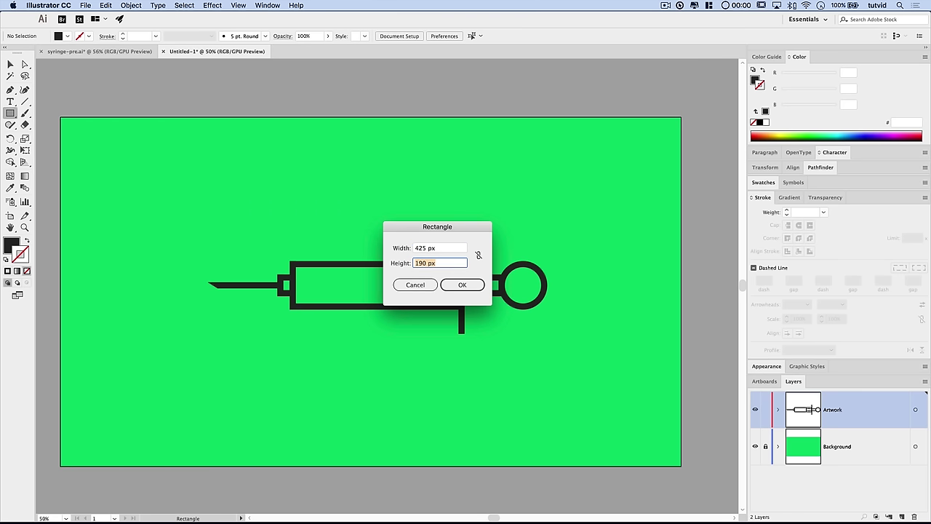
pyautogui.write('175')
pyautogui.press('Tab')
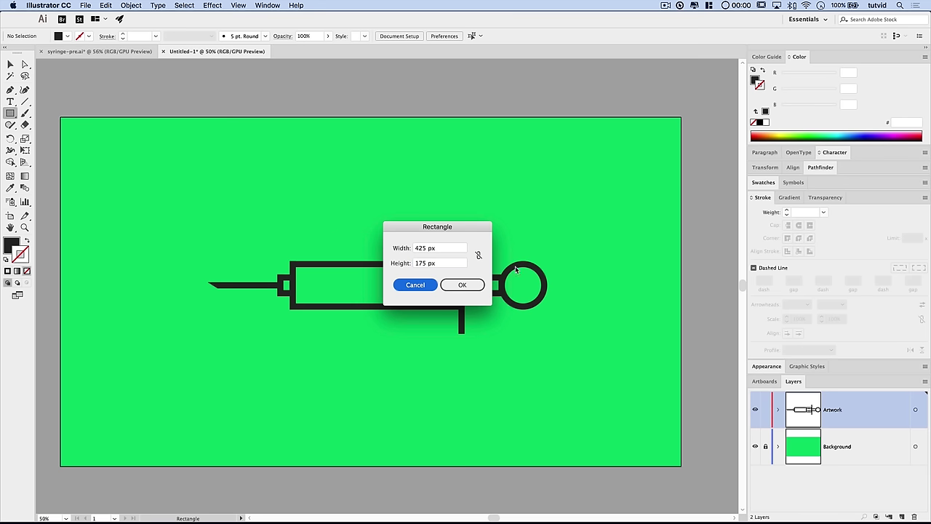
pyautogui.click(462, 284)
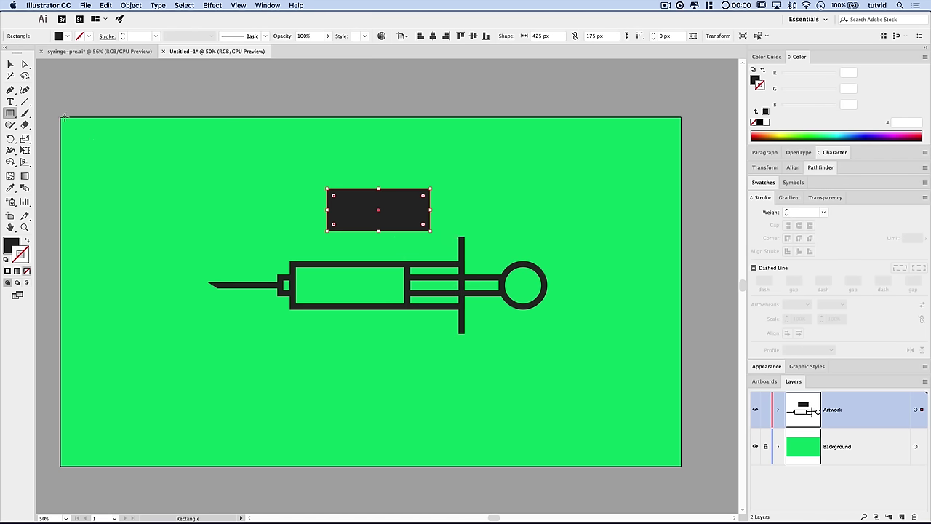
# Fit the new rectangle over the barrel's chamber up to the plunger bar, about 476 px wide, and fill it with red ff002b
pyautogui.click(10, 64)
pyautogui.moveTo(403, 213); pyautogui.dragTo(408, 284)
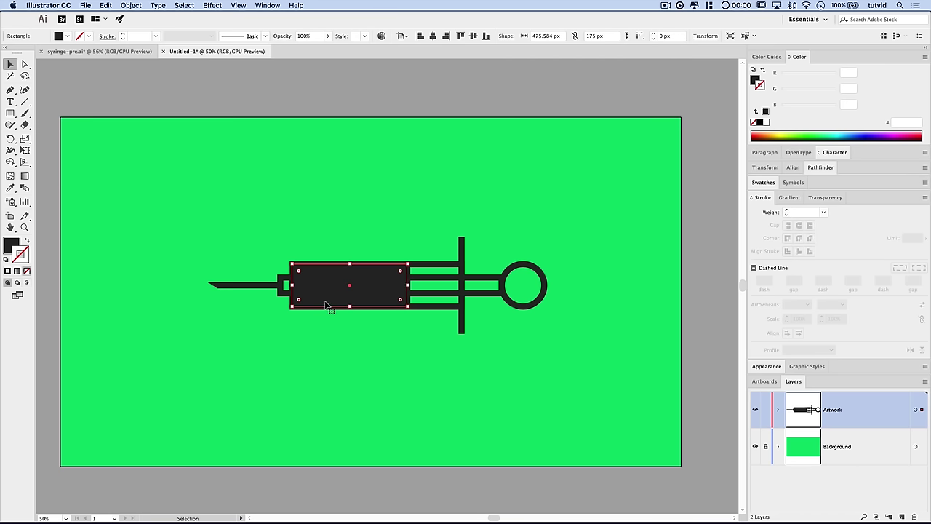
pyautogui.click(9, 245)
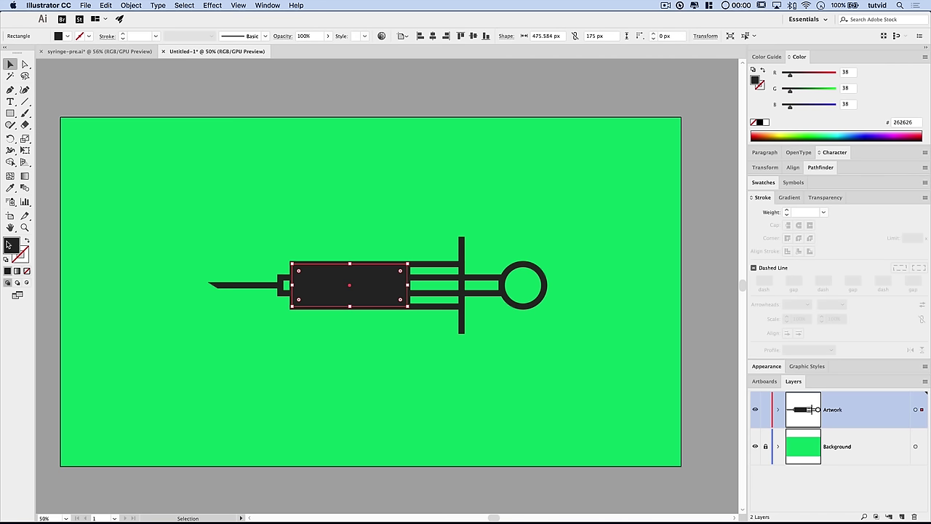
pyautogui.doubleClick(12, 245)
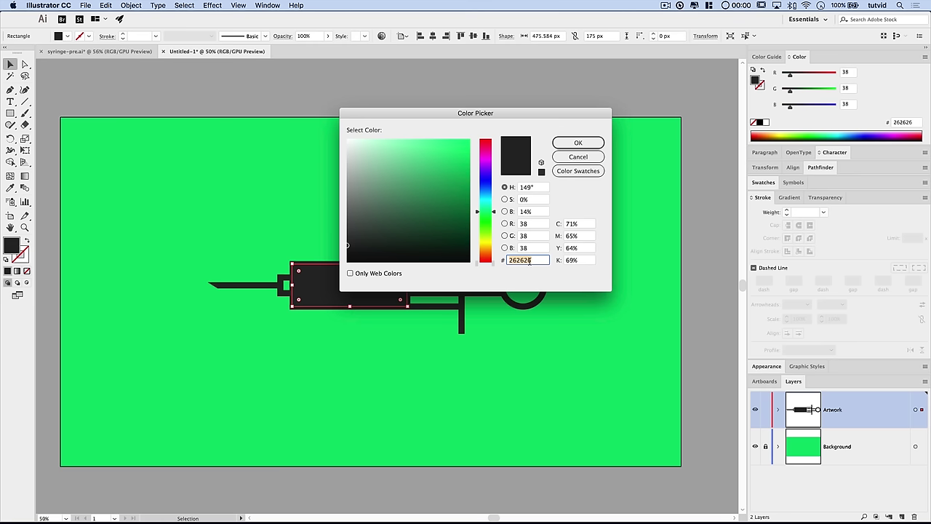
pyautogui.write('ff002b')
pyautogui.press('Tab')
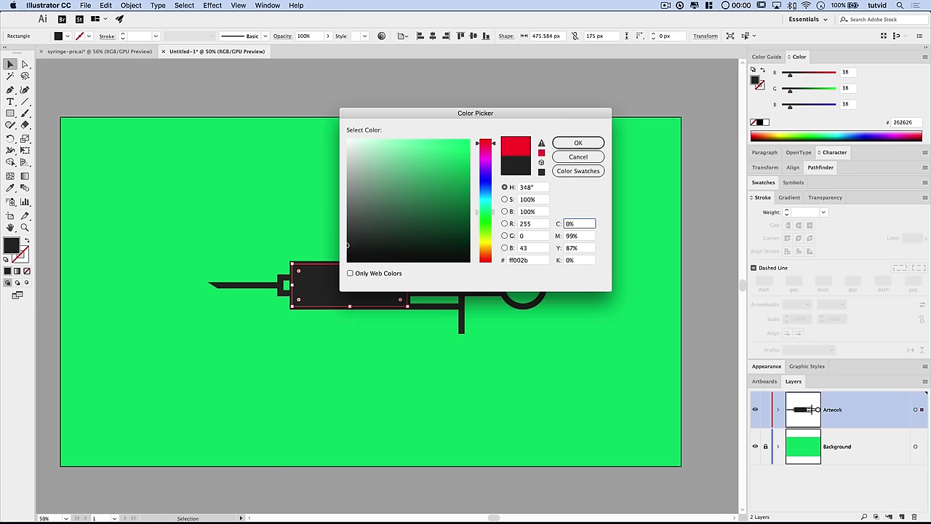
pyautogui.click(577, 143)
pyautogui.click(367, 359)
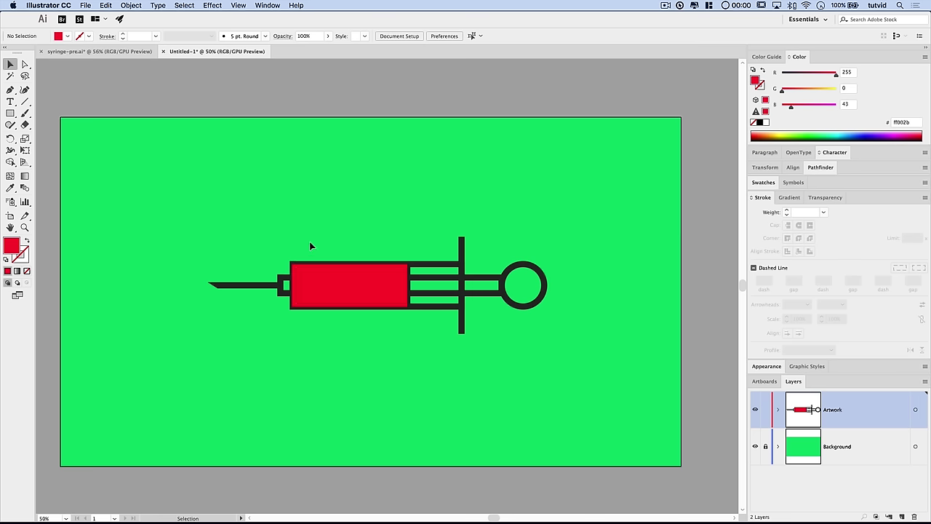
# Send the red fluid rectangle backward until it sits behind the barrel outline and plunger bar
pyautogui.click(387, 276)
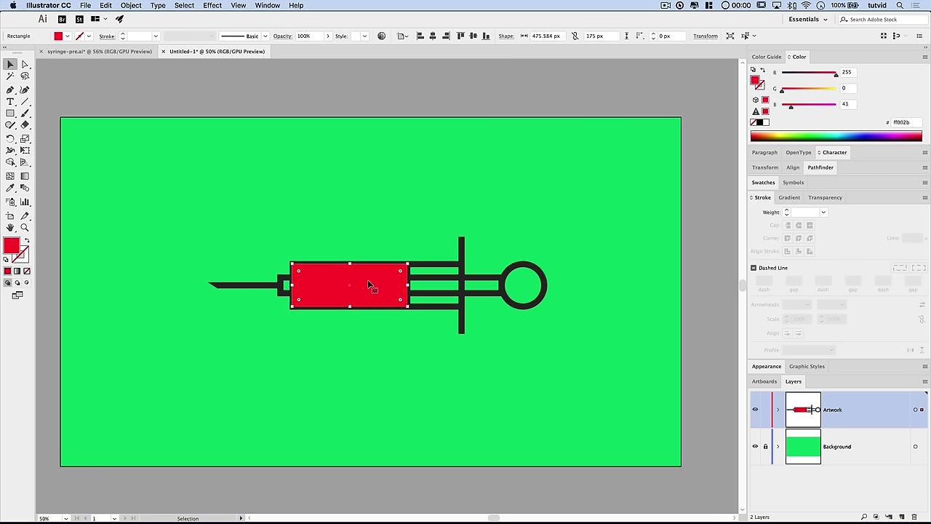
pyautogui.click(135, 5)
pyautogui.moveTo(175, 26)
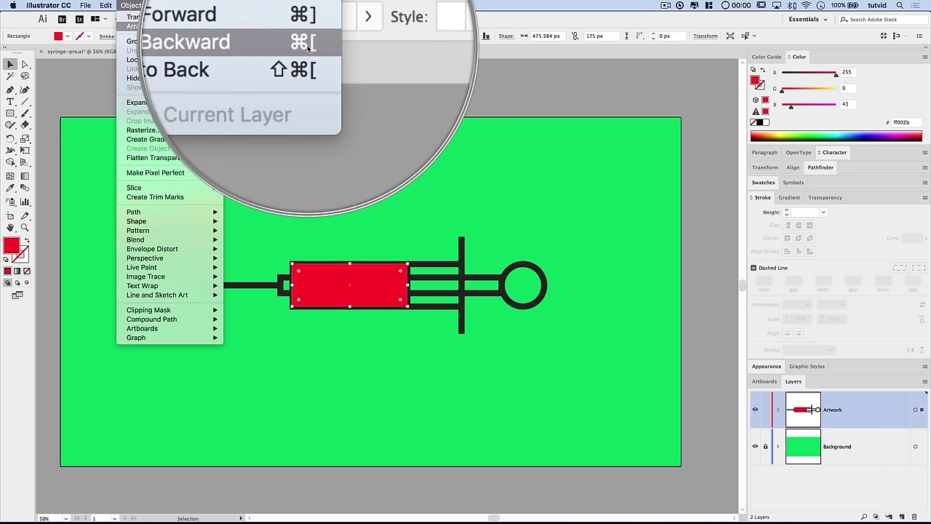
pyautogui.click(307, 45)
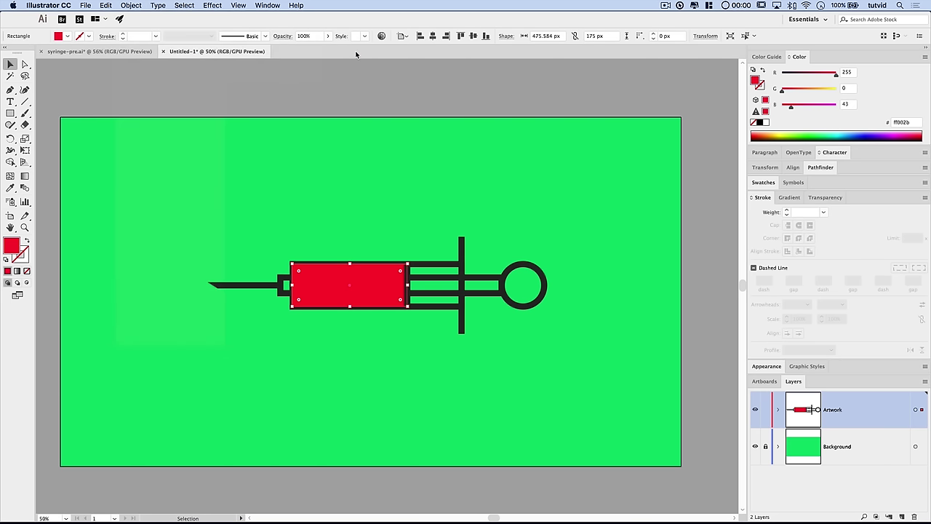
pyautogui.press('a')
pyautogui.press('v')
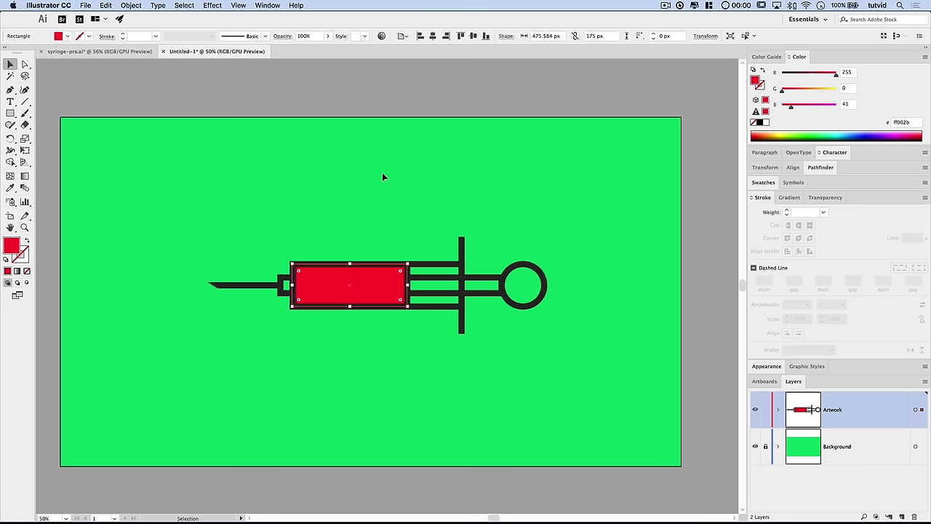
pyautogui.click(381, 173)
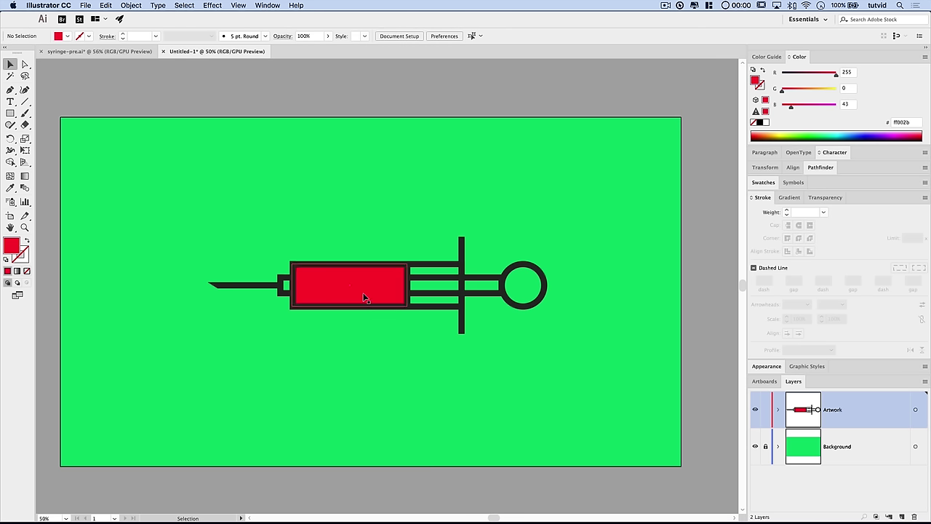
# Create a small rectangle 25 px wide and 75 px high above the barrel
pyautogui.click(10, 113)
pyautogui.click(301, 189)
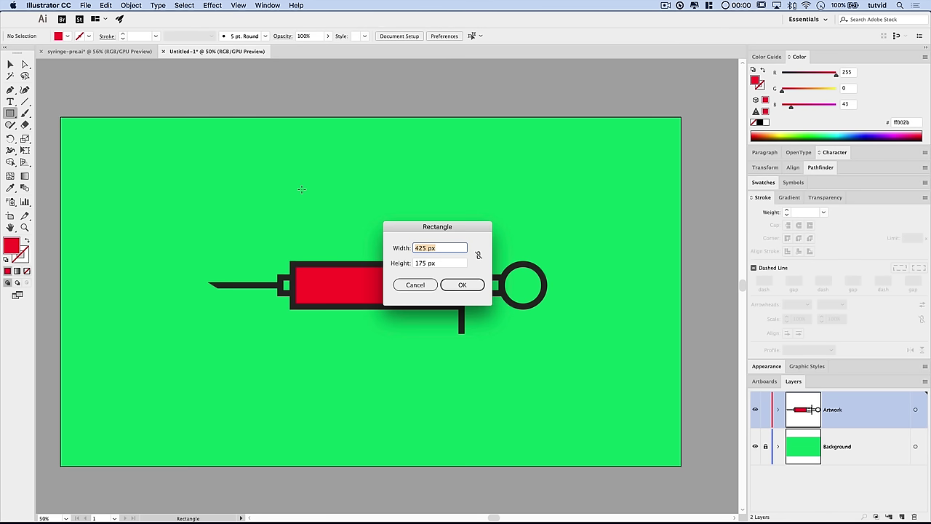
pyautogui.write('25')
pyautogui.press('Tab')
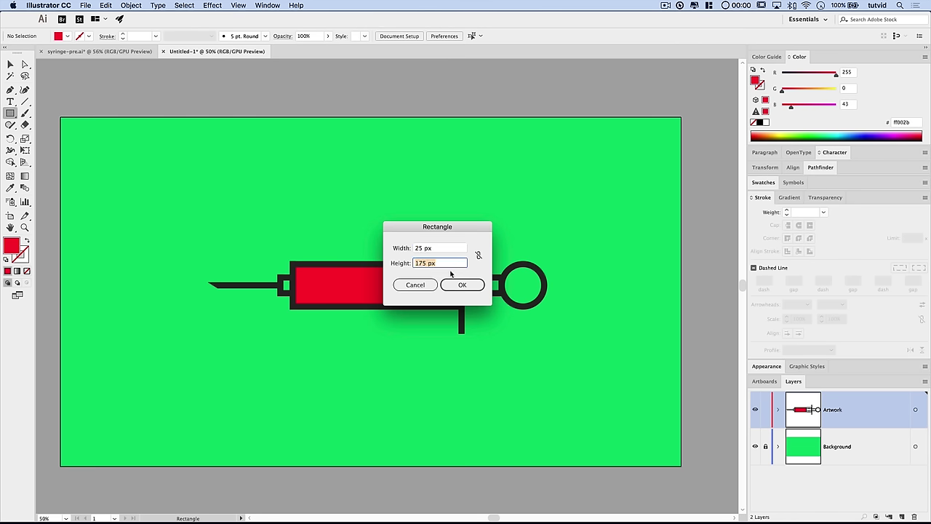
pyautogui.write('75')
pyautogui.click(462, 284)
# Change the small rectangle's fill to dark grey 262626
pyautogui.press('z')
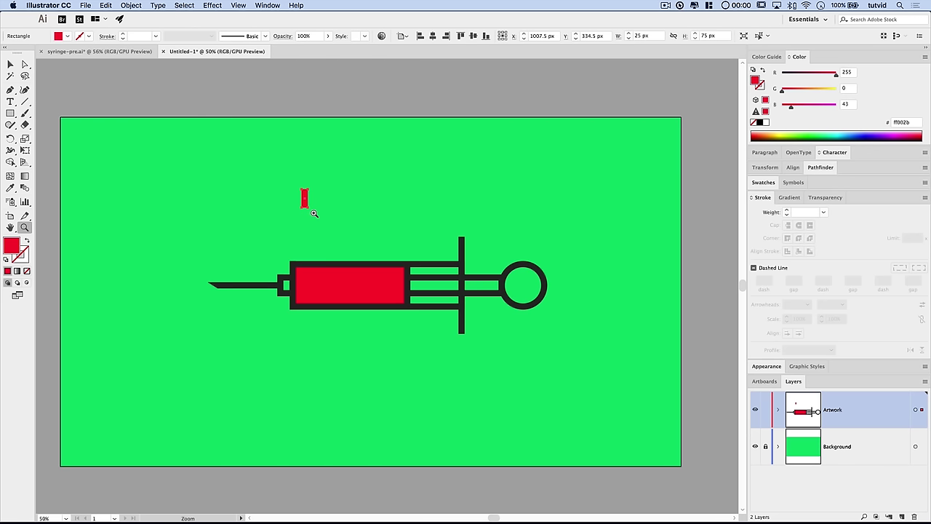
pyautogui.click(308, 202)
pyautogui.click(367, 264)
pyautogui.click(414, 312)
pyautogui.moveTo(403, 272); pyautogui.dragTo(376, 268)
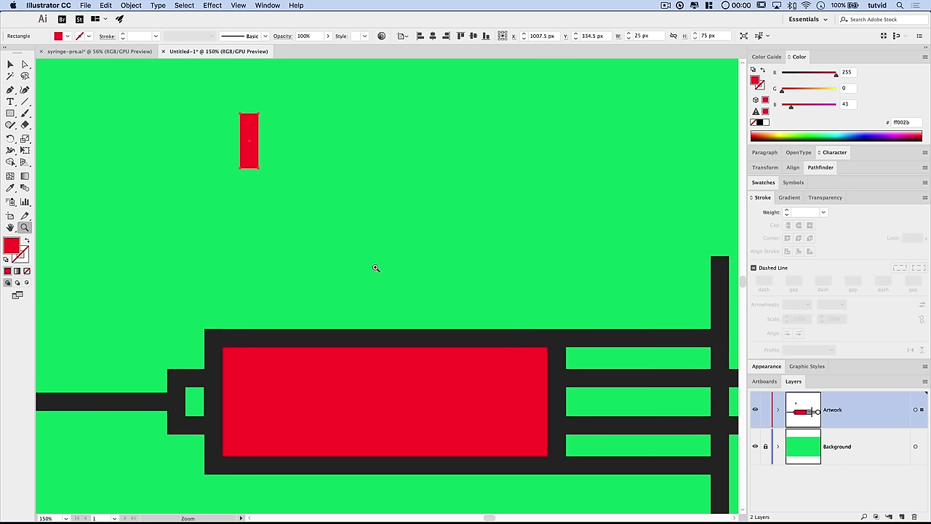
pyautogui.doubleClick(12, 245)
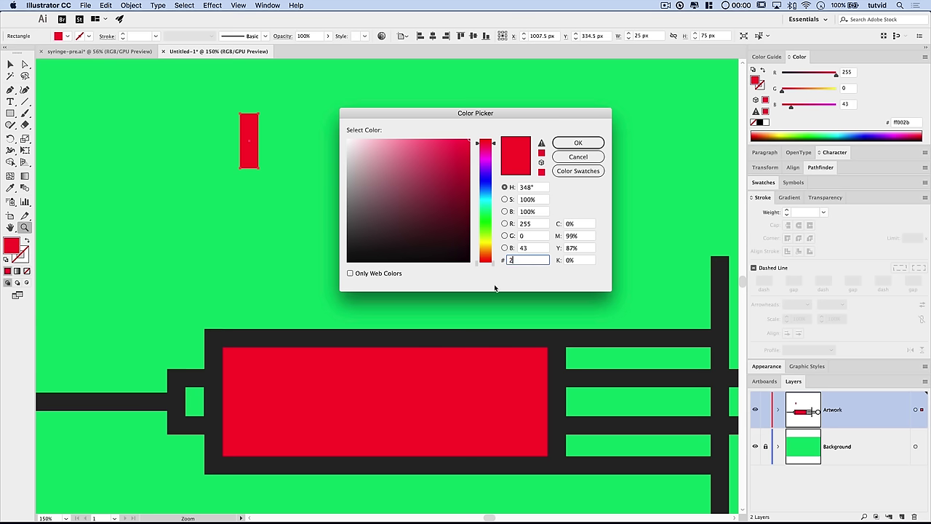
pyautogui.press('Tab')
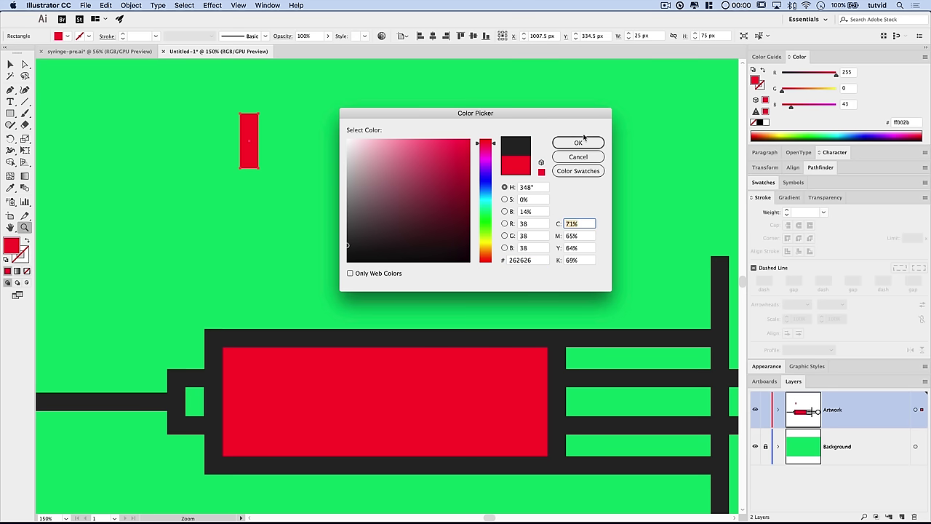
pyautogui.click(582, 141)
# Move the small bar onto the barrel's lower wall and duplicate it along the red fluid to make seven graduation marks
pyautogui.click(9, 66)
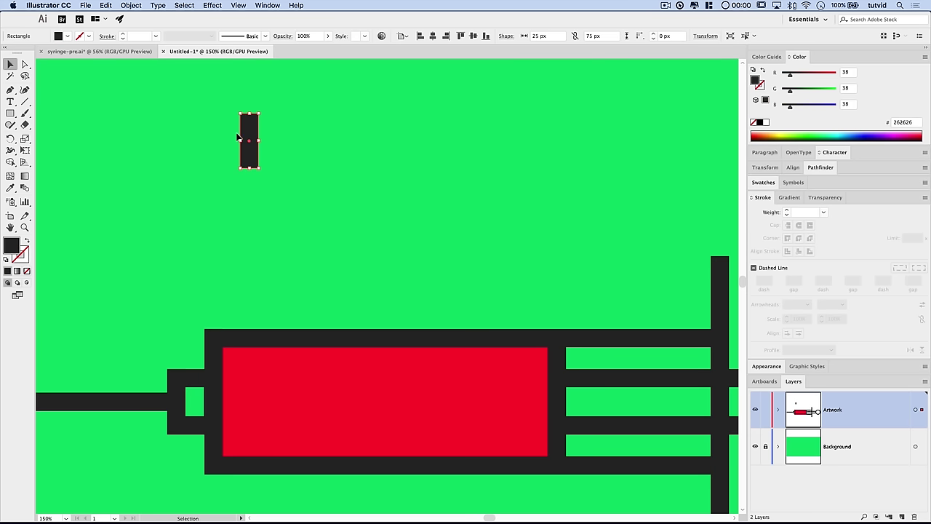
pyautogui.moveTo(251, 135); pyautogui.dragTo(288, 425)
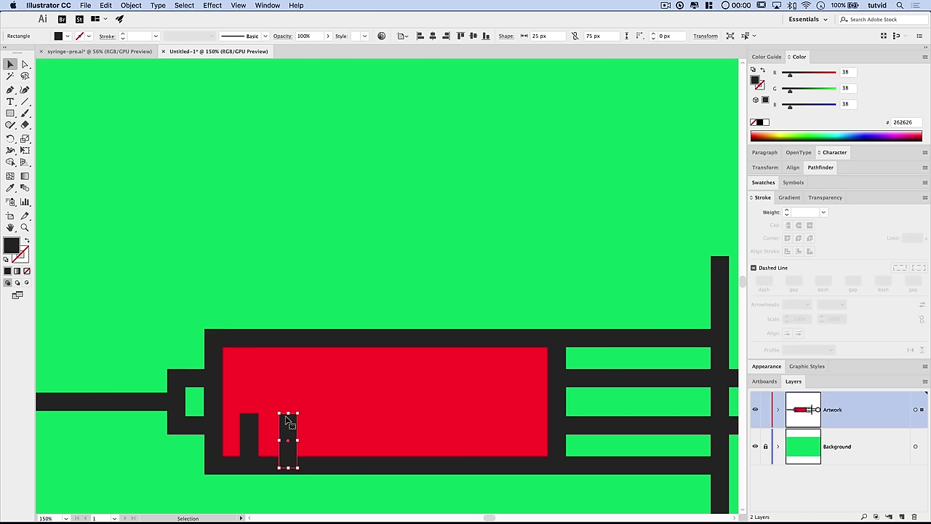
pyautogui.moveTo(290, 428); pyautogui.dragTo(504, 428)
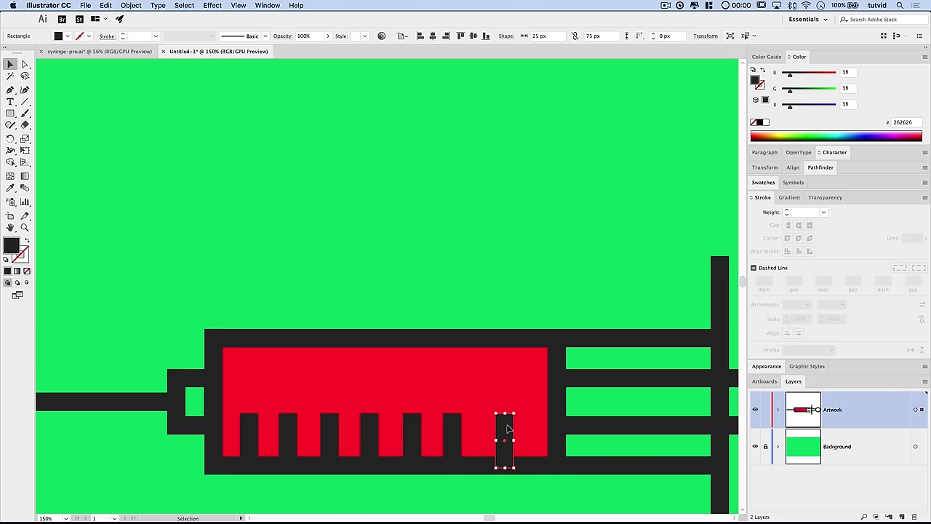
# Shorten the second, fourth and sixth graduation marks to 45 px high, keeping their bases on the barrel's lower wall
pyautogui.click(285, 436)
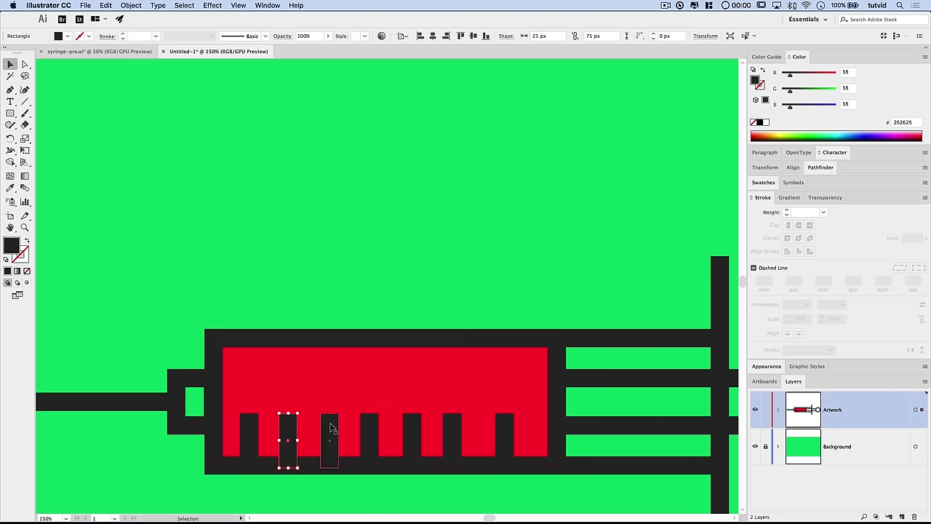
pyautogui.keyDown('shift'); pyautogui.click(373, 435); pyautogui.keyUp('shift')
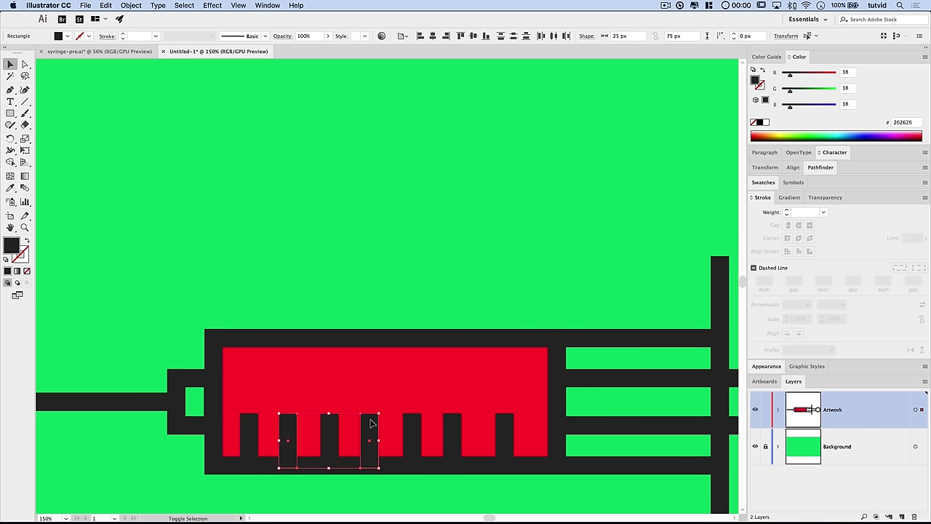
pyautogui.keyDown('shift'); pyautogui.click(450, 433); pyautogui.keyUp('shift')
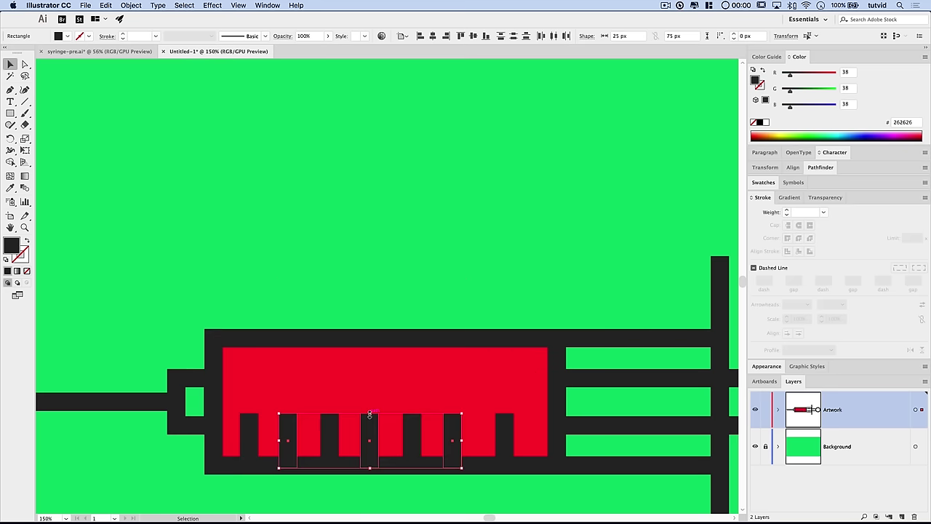
pyautogui.moveTo(370, 413); pyautogui.dragTo(370, 434)
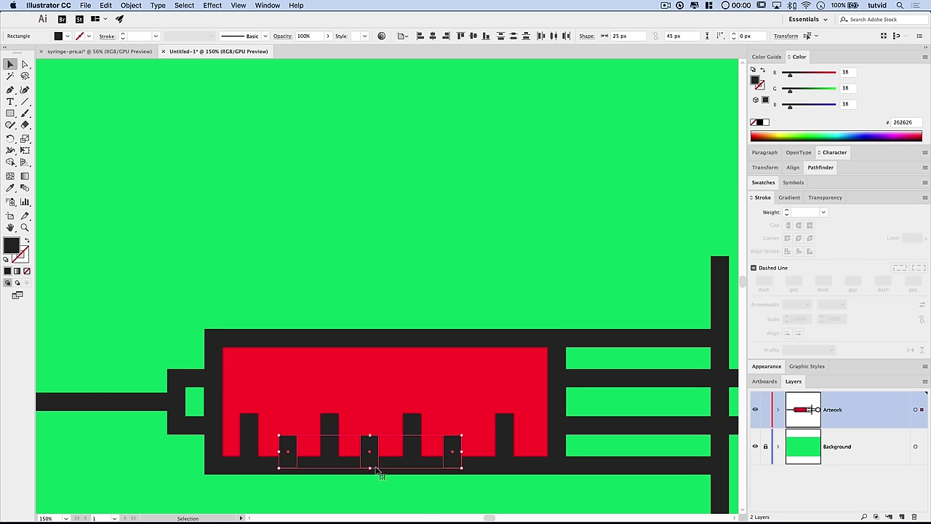
pyautogui.click(350, 501)
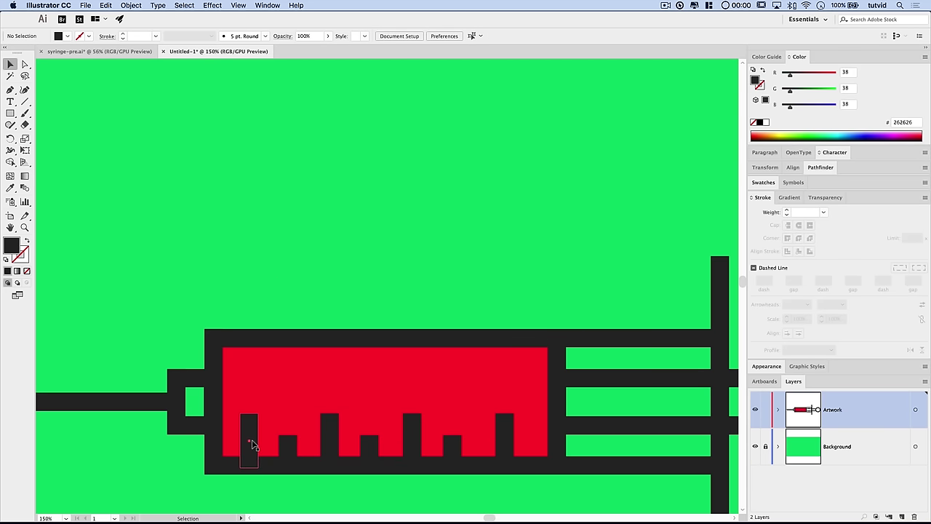
# Distribute all seven graduation marks evenly in the horizontal direction, aligned to the selection instead of the artboard
pyautogui.click(251, 440)
pyautogui.keyDown('shift'); pyautogui.click(289, 447); pyautogui.keyUp('shift')
pyautogui.keyDown('shift'); pyautogui.click(329, 441); pyautogui.keyUp('shift')
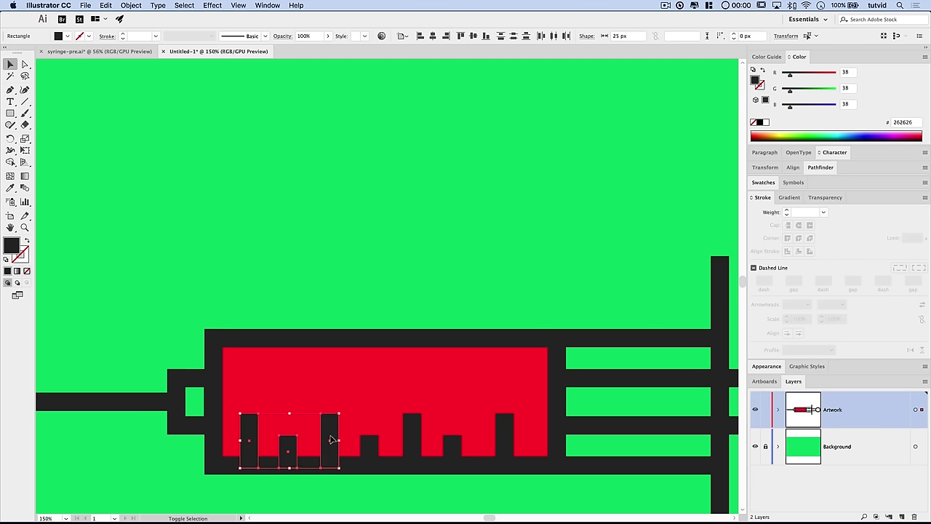
pyautogui.keyDown('shift'); pyautogui.click(371, 451); pyautogui.keyUp('shift')
pyautogui.keyDown('shift'); pyautogui.click(412, 437); pyautogui.keyUp('shift')
pyautogui.keyDown('shift'); pyautogui.click(452, 446); pyautogui.keyUp('shift')
pyautogui.keyDown('shift'); pyautogui.click(504, 438); pyautogui.keyUp('shift')
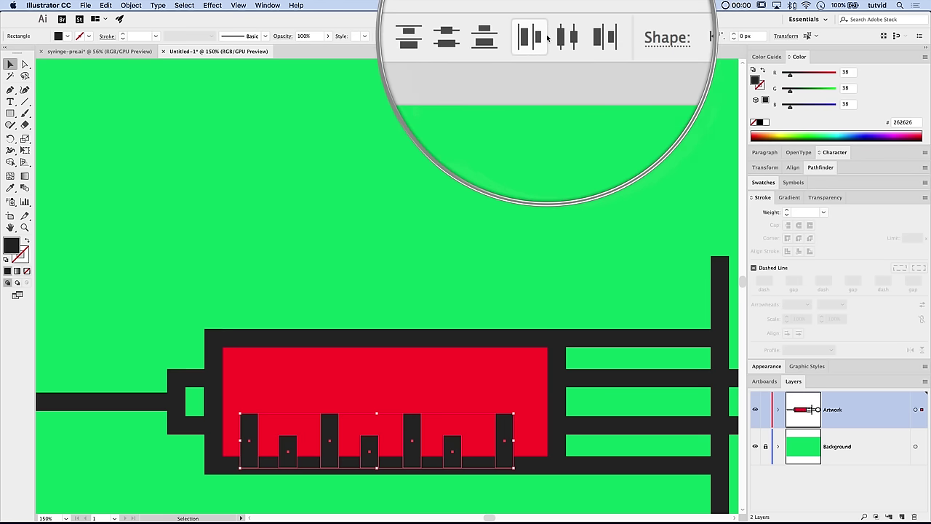
pyautogui.click(401, 36)
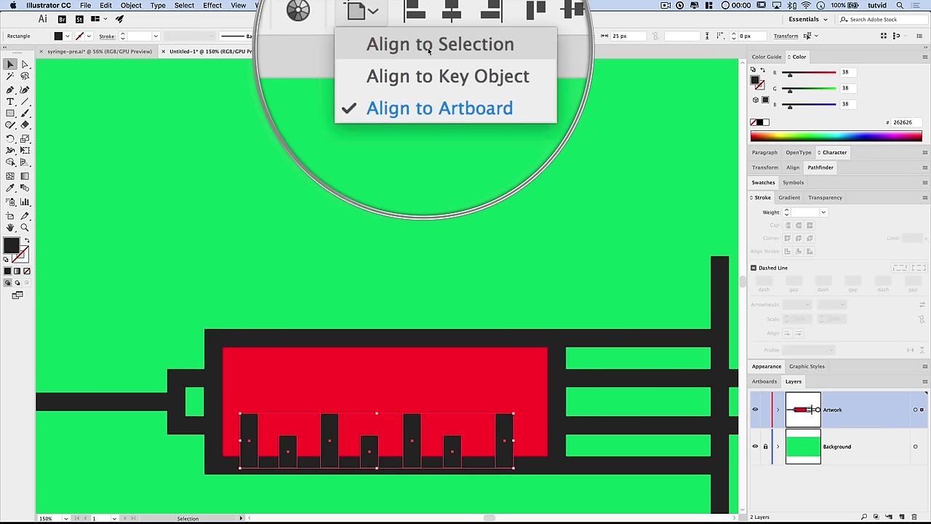
pyautogui.click(418, 47)
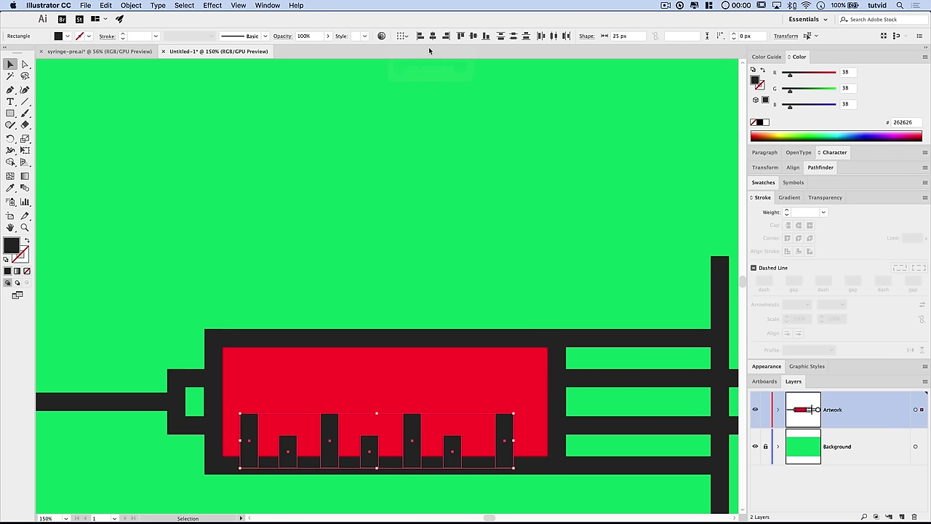
pyautogui.click(555, 38)
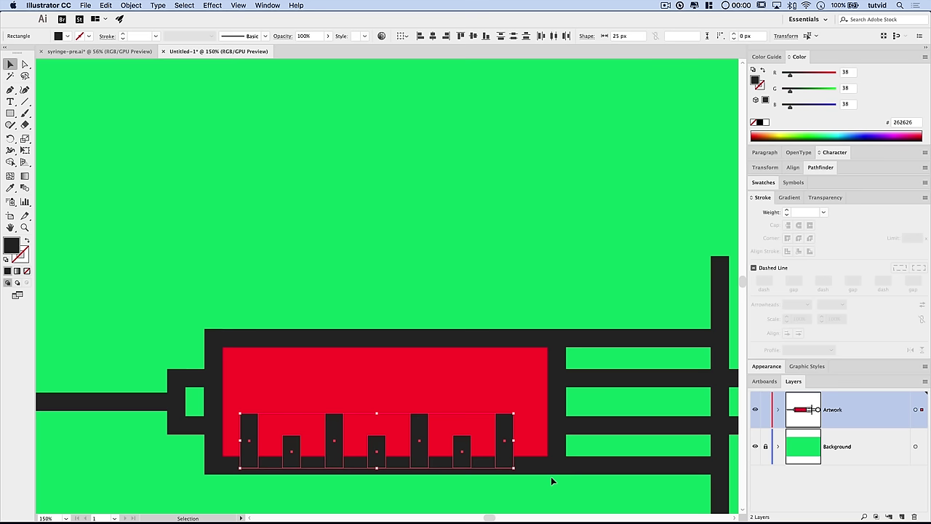
# Stretch all seven graduation marks slightly taller and nudge them up a few steps
pyautogui.moveTo(375, 413); pyautogui.dragTo(376, 400)
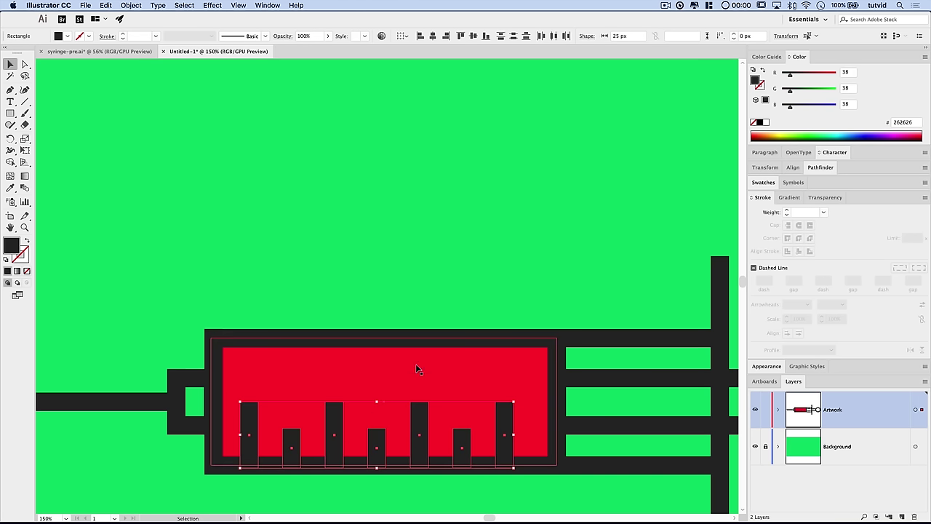
pyautogui.press('Up')
pyautogui.press('Up')
pyautogui.press('Up')
pyautogui.press('Up')
pyautogui.press('Up')
pyautogui.click(405, 262)
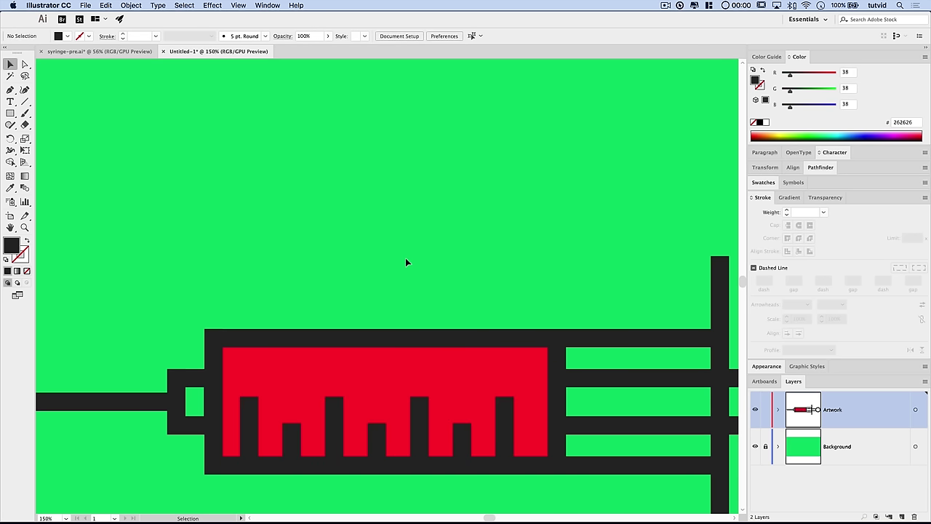
# Create a rectangle 450 px wide and 25 px high above the barrel
pyautogui.scroll(-3, 433, 320)
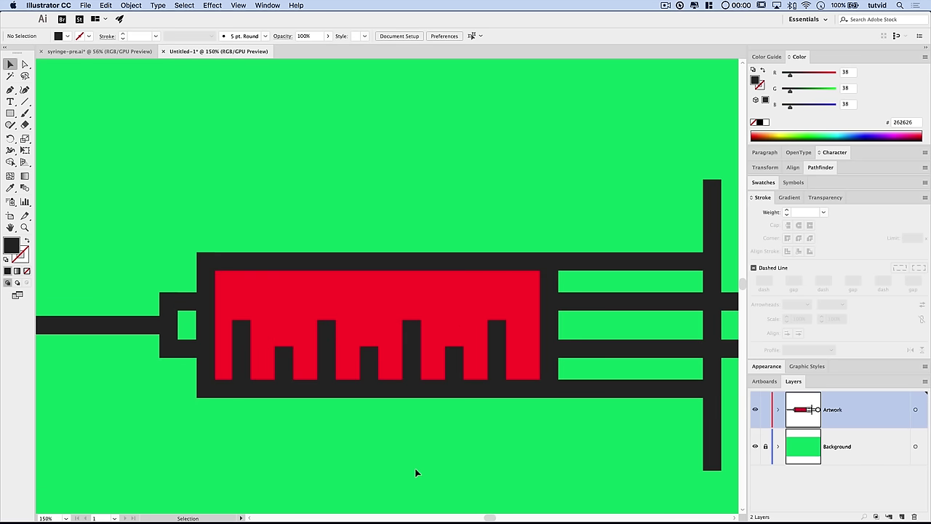
pyautogui.press('super+minus')
pyautogui.press('super+minus')
pyautogui.press('z')
pyautogui.click(396, 302)
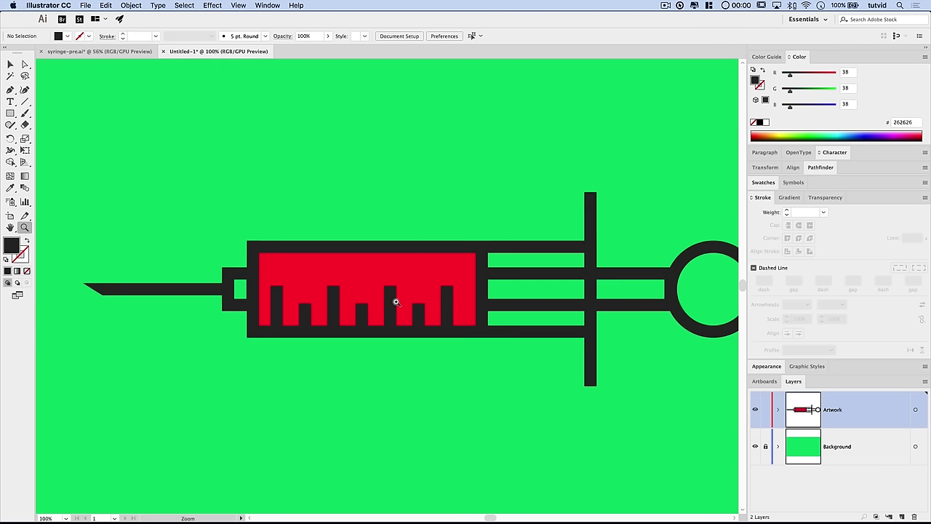
pyautogui.click(395, 301)
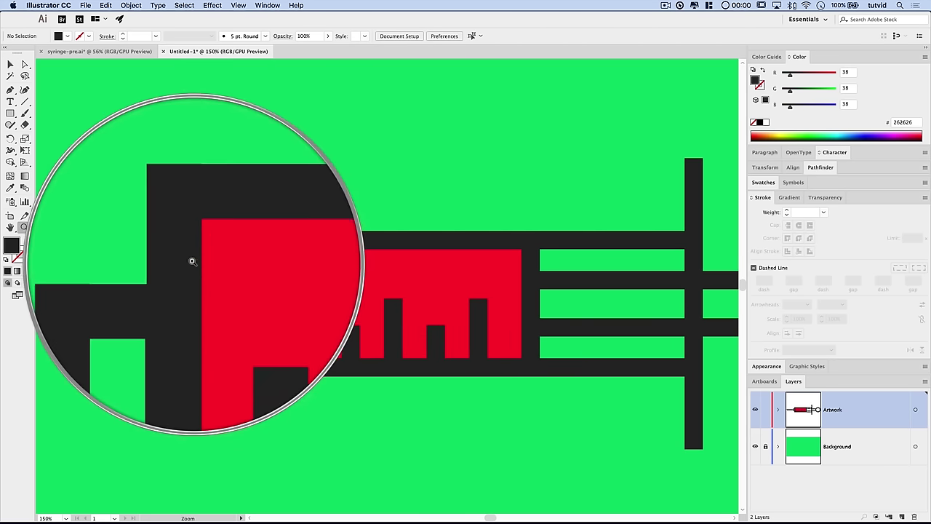
pyautogui.click(7, 113)
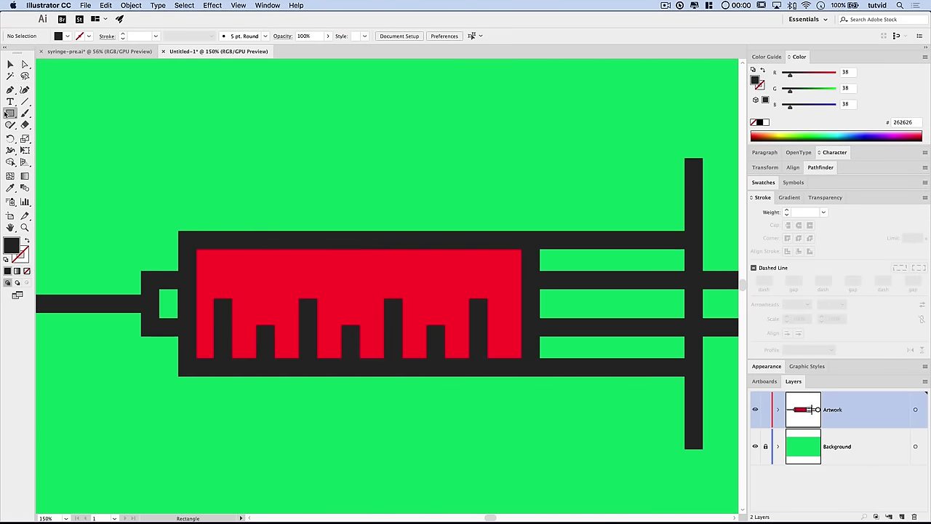
pyautogui.click(325, 139)
pyautogui.write('450')
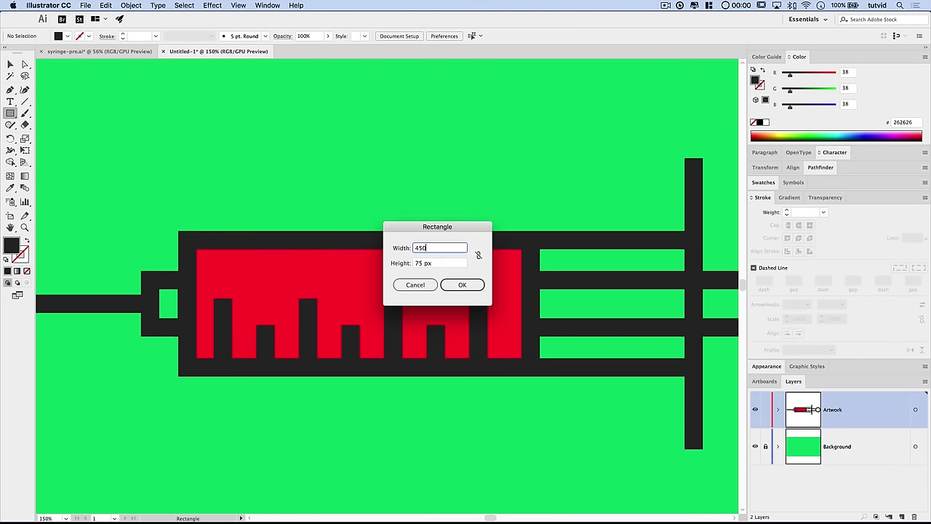
pyautogui.press('Tab')
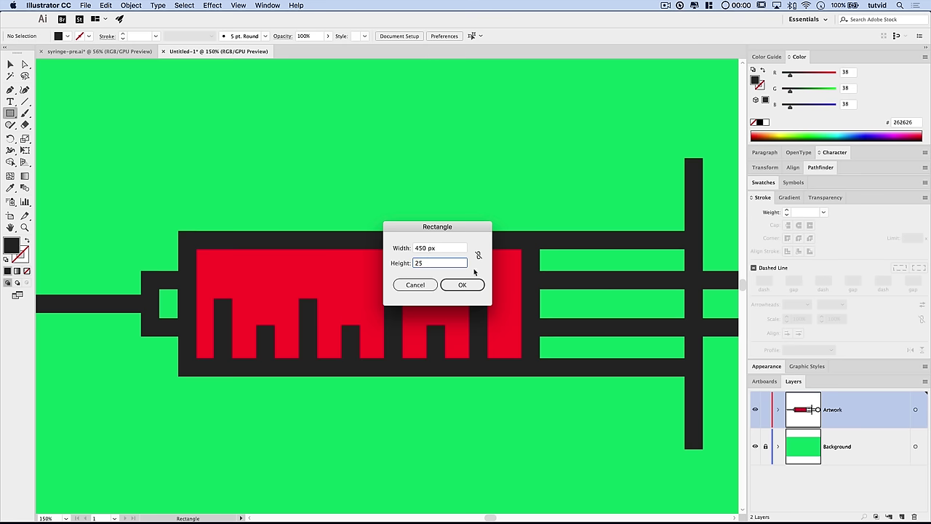
pyautogui.click(461, 284)
pyautogui.click(7, 65)
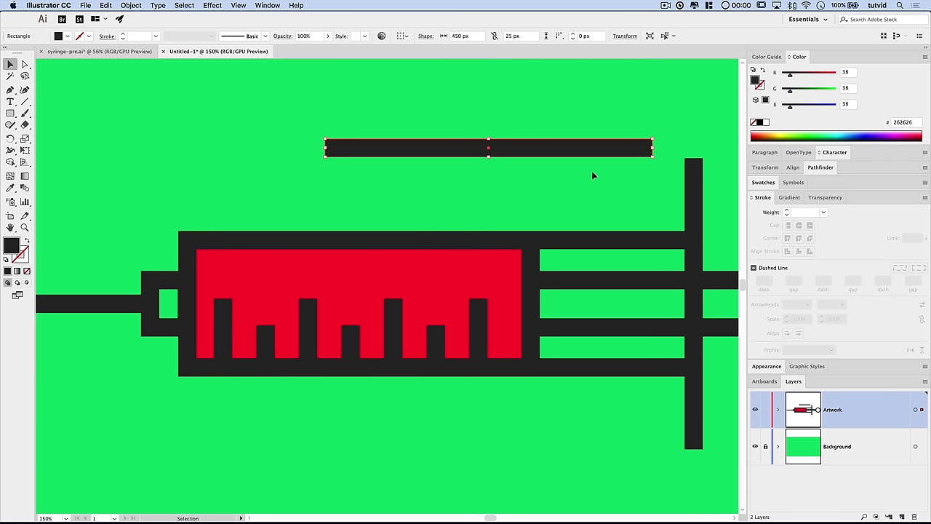
# Move the new bar across the upper part of the red fluid and widen it to about 476 px
pyautogui.moveTo(579, 148); pyautogui.dragTo(439, 266)
pyautogui.moveTo(512, 266); pyautogui.dragTo(531, 268)
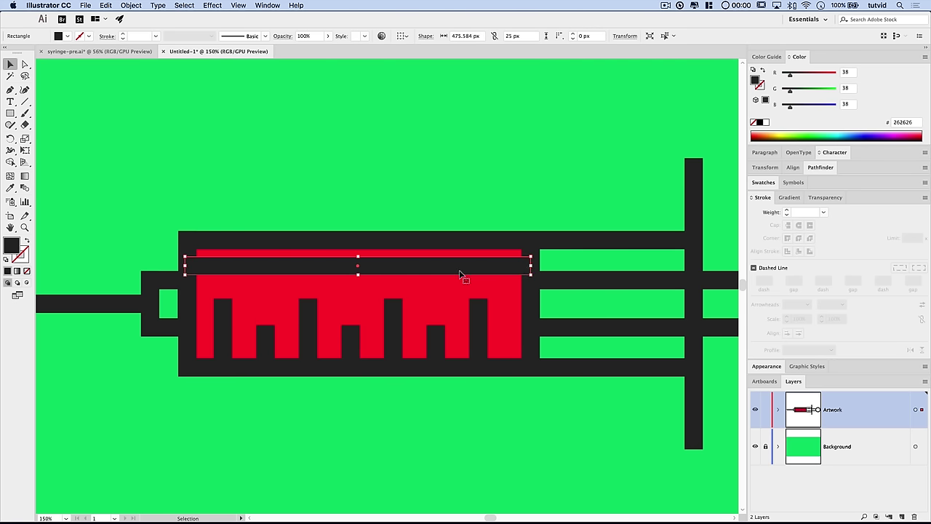
# Fill the bar with white ffffff as a highlight and send it behind the barrel outline and plunger bar
pyautogui.doubleClick(11, 248)
pyautogui.moveTo(346, 138); pyautogui.dragTo(335, 131)
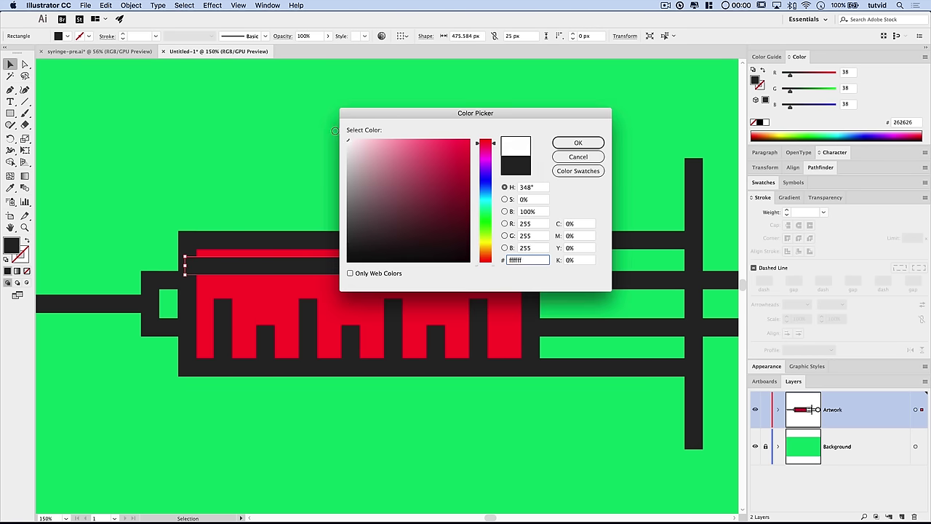
pyautogui.click(578, 143)
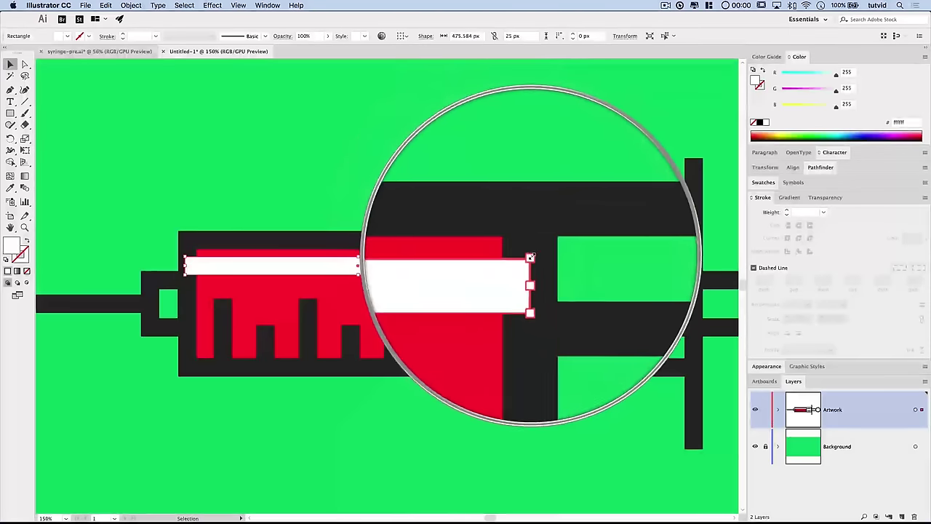
pyautogui.press('a')
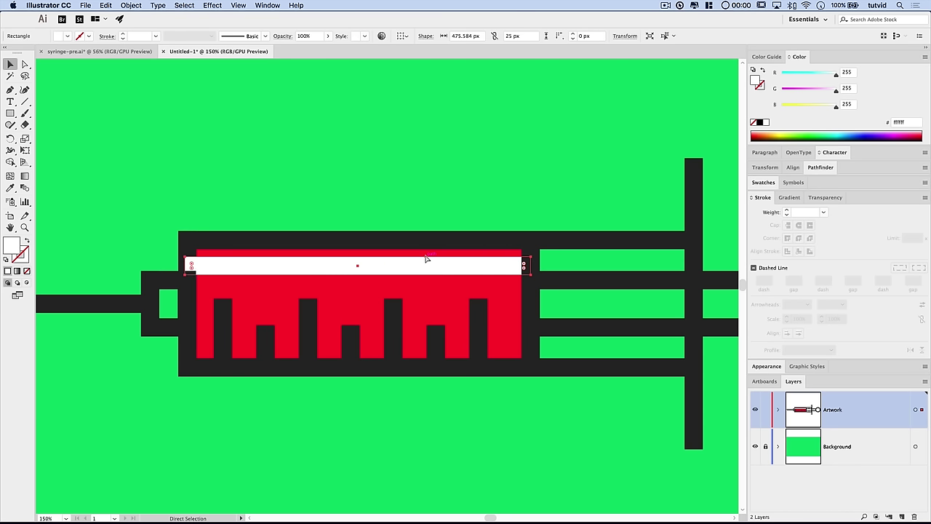
pyautogui.press('v')
pyautogui.click(428, 139)
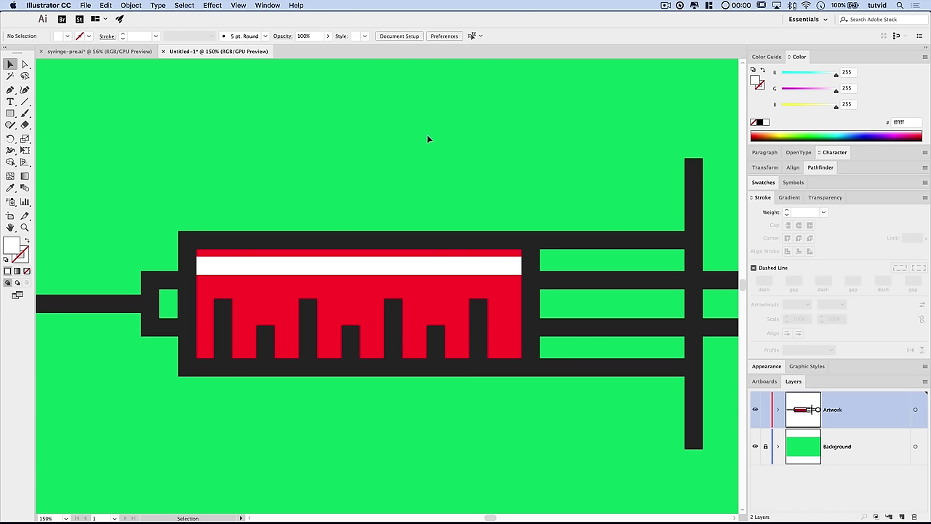
# Add an opacity mask to the plunger rod rectangle and turn off the mask's Clip option
pyautogui.press('super+0')
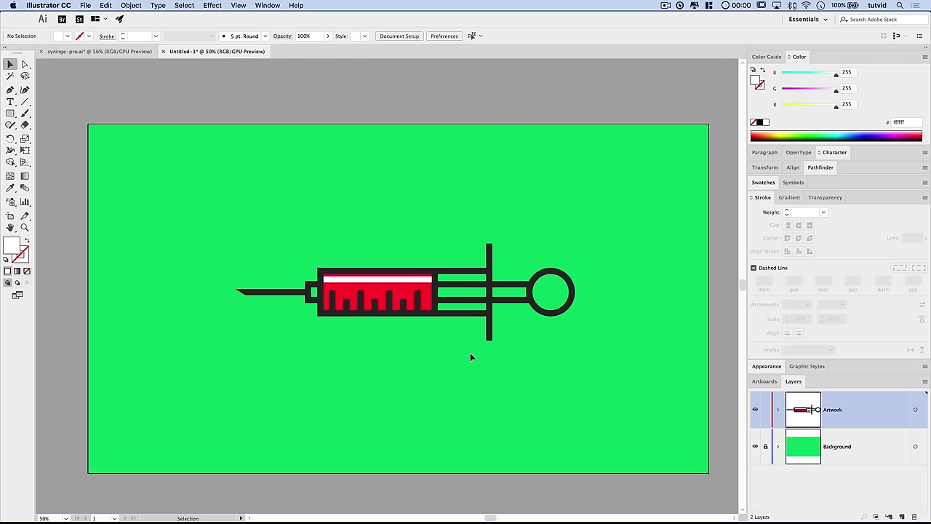
pyautogui.press('z')
pyautogui.click(451, 308)
pyautogui.moveTo(260, 266); pyautogui.dragTo(457, 318)
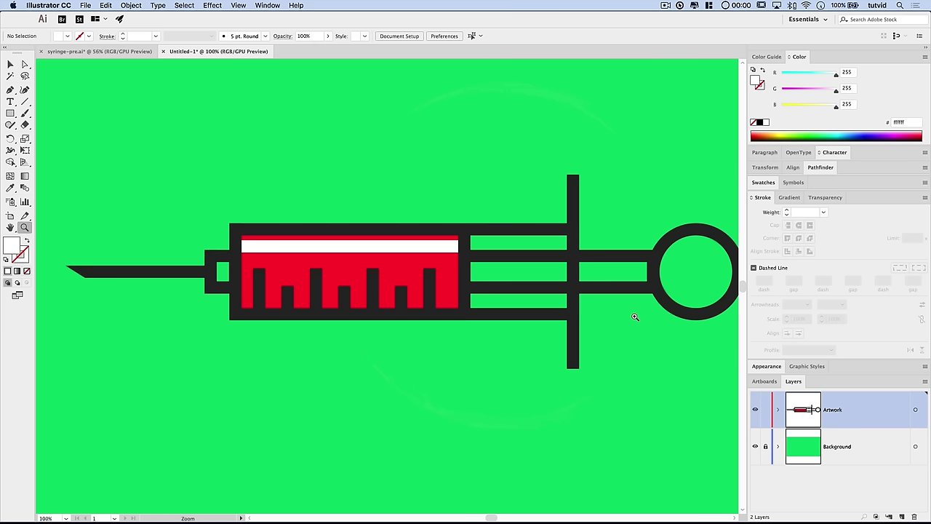
pyautogui.press('v')
pyautogui.click(606, 260)
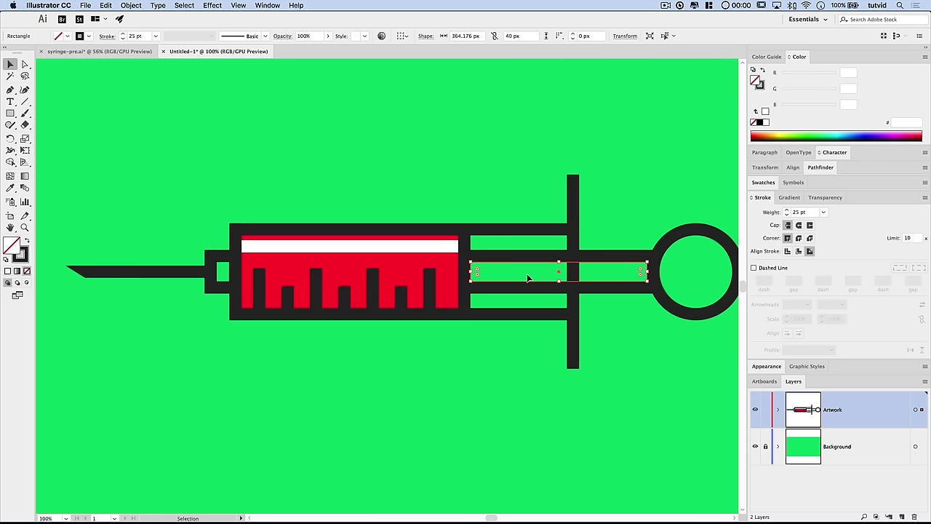
pyautogui.click(827, 198)
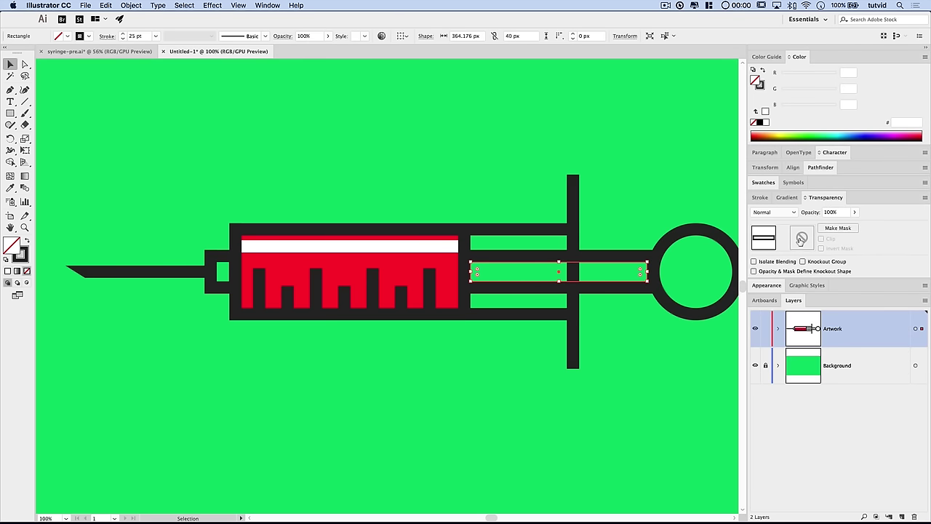
pyautogui.doubleClick(800, 240)
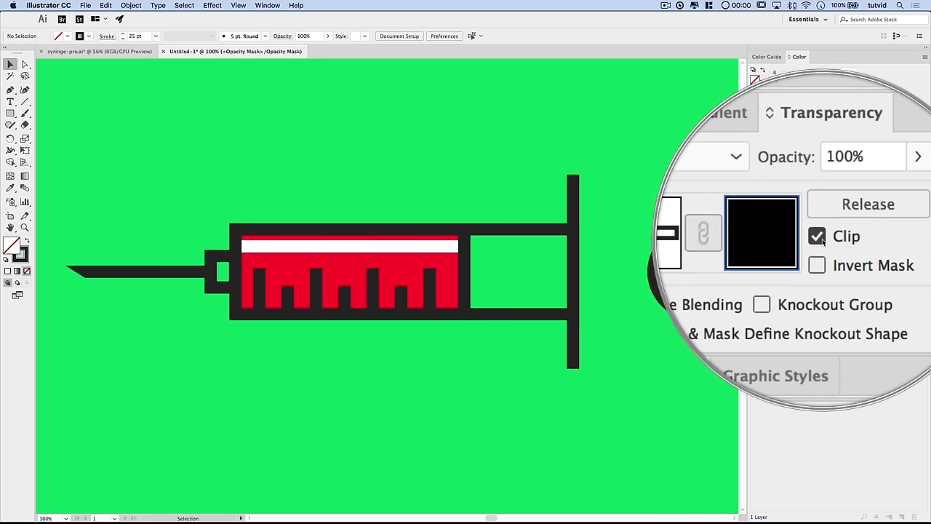
pyautogui.click(822, 240)
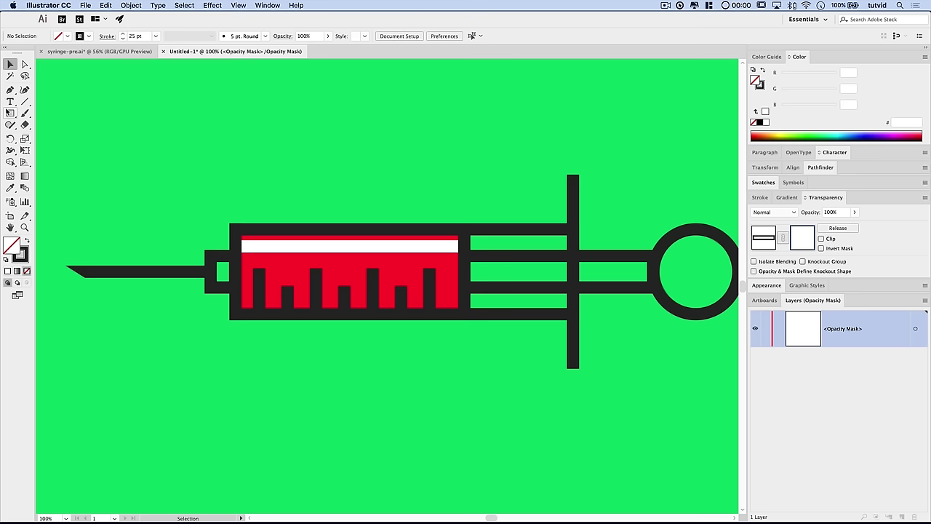
# Draw a black 000000 rectangle without stroke, about 176 px square, in the opacity mask over the rod section inside the barrel
pyautogui.click(10, 113)
pyautogui.click(27, 242)
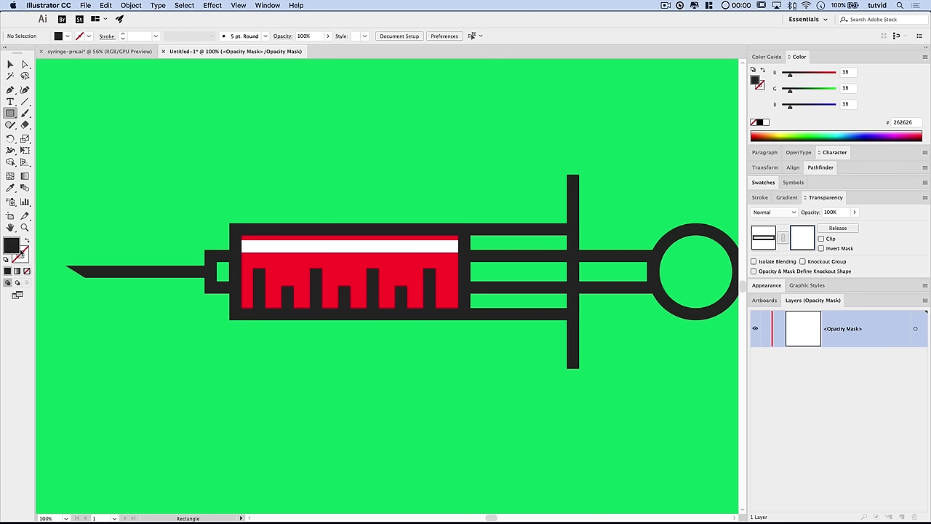
pyautogui.doubleClick(13, 247)
pyautogui.click(342, 263)
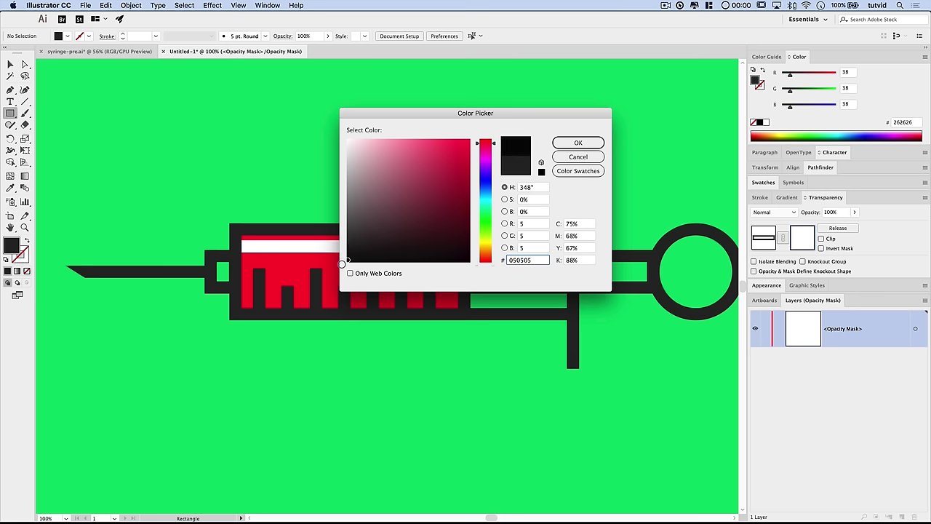
pyautogui.click(347, 263)
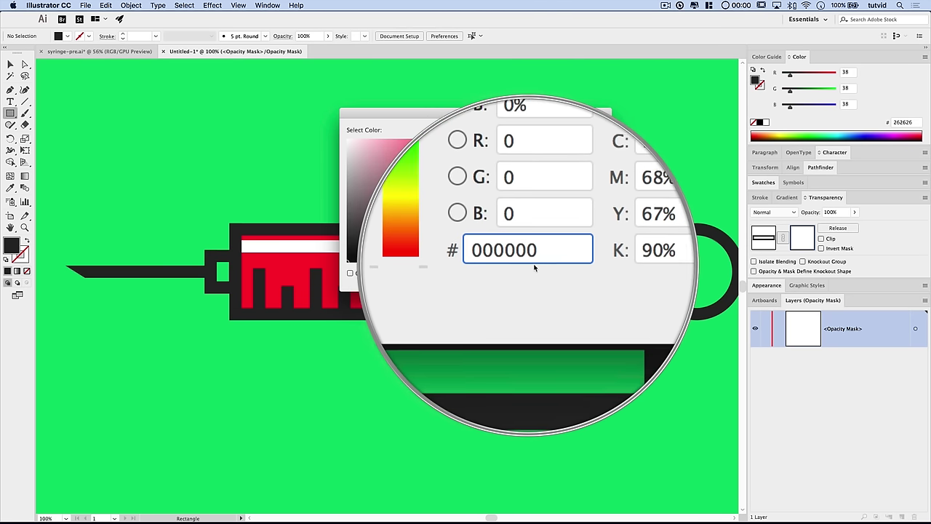
pyautogui.click(578, 142)
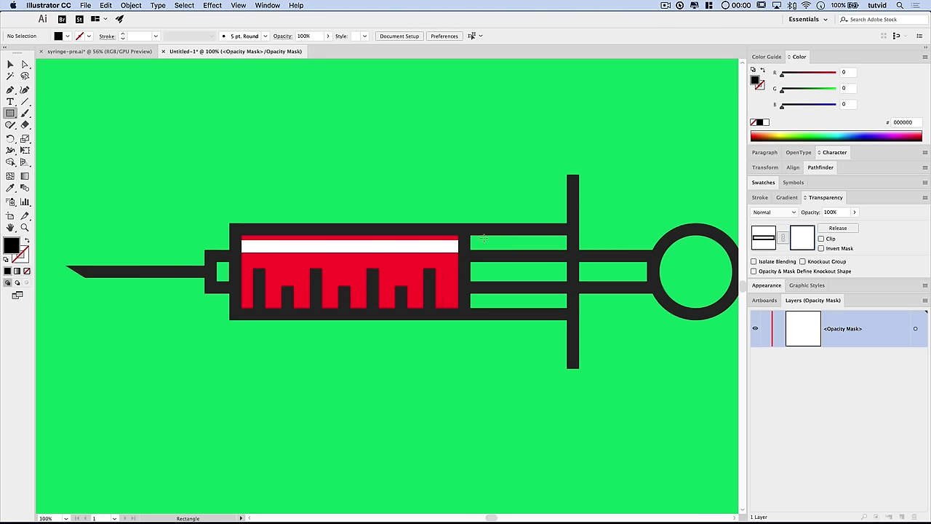
pyautogui.moveTo(489, 231); pyautogui.dragTo(575, 311)
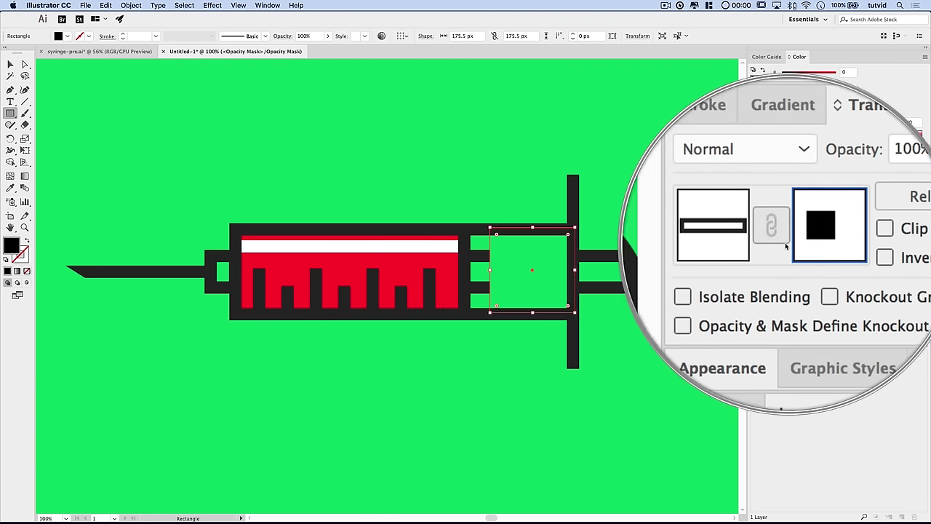
# Return from opacity mask editing to the artwork and leave everything deselected
pyautogui.click(763, 241)
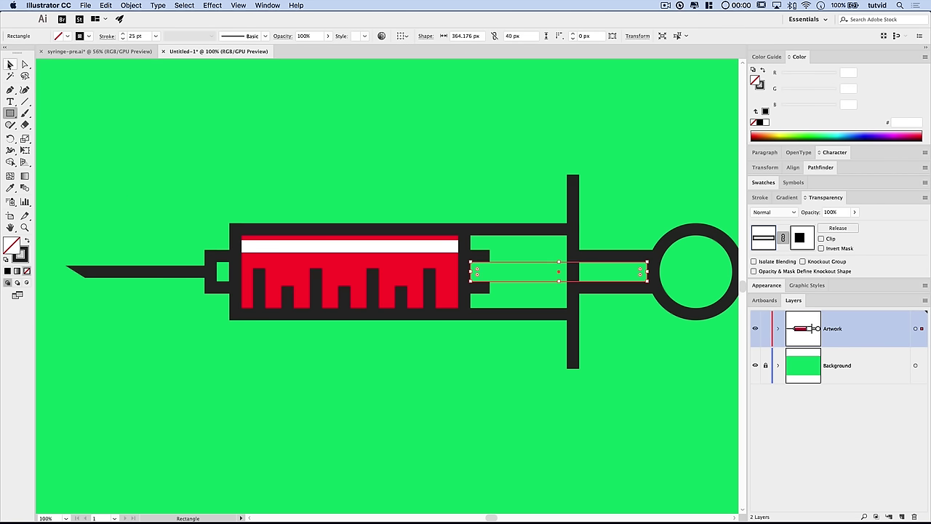
pyautogui.press('v')
pyautogui.click(470, 140)
pyautogui.press('super+0')
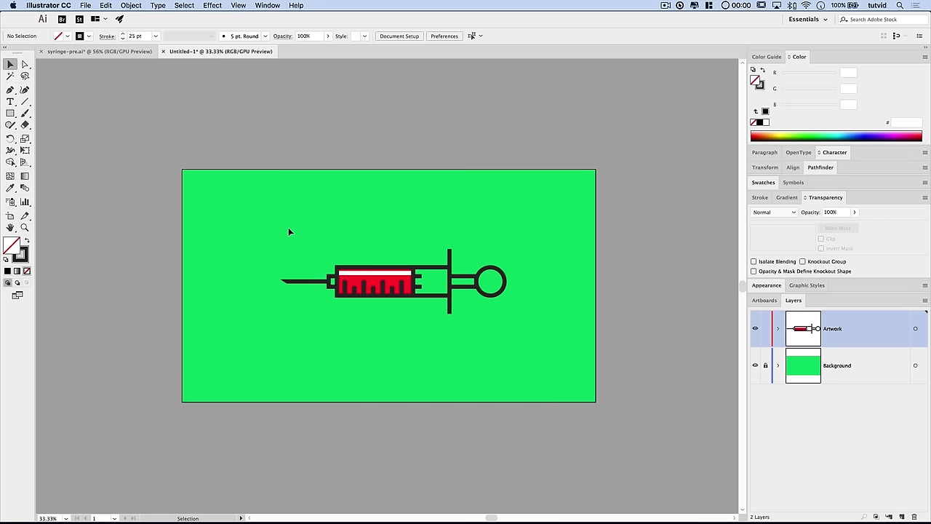
pyautogui.click(349, 269)
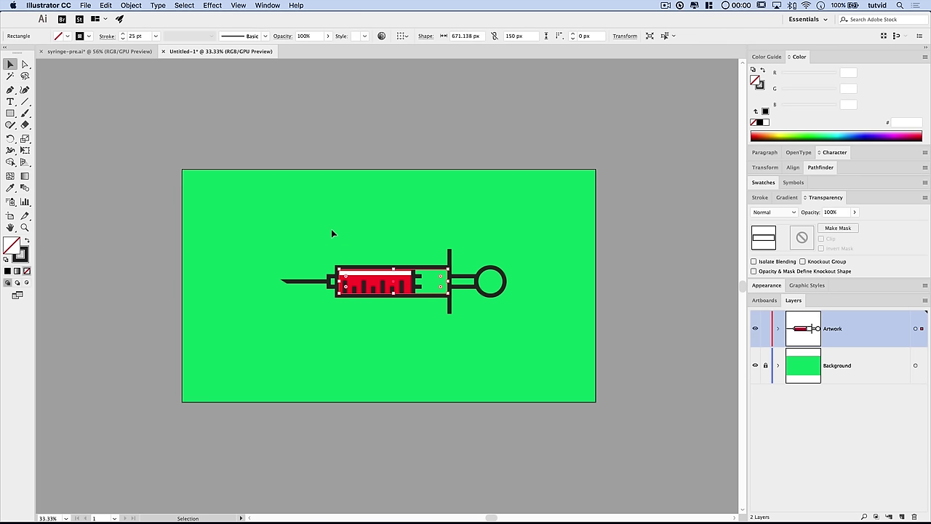
pyautogui.click(256, 232)
# Select all the syringe parts and group them, then compare with the syringe-pre.ai reference document
pyautogui.press('super+a')
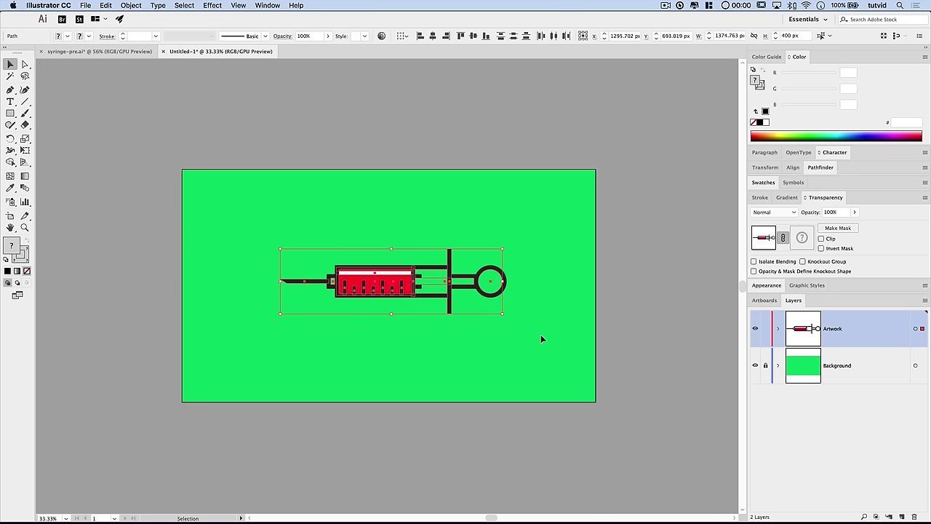
pyautogui.click(132, 5)
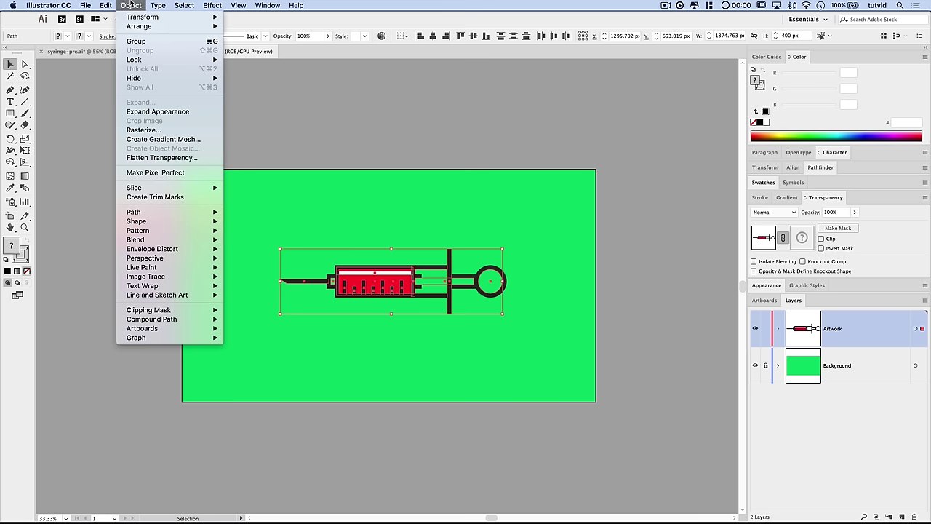
pyautogui.click(142, 40)
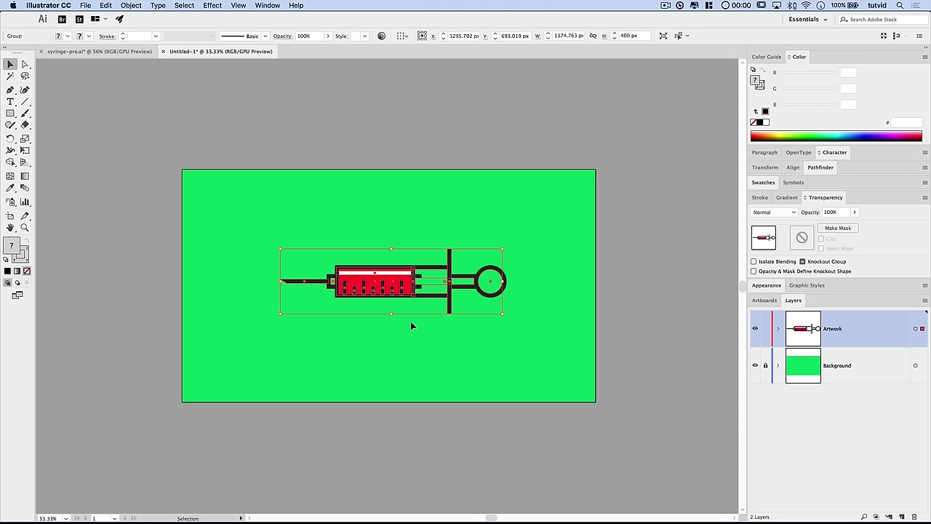
pyautogui.click(98, 51)
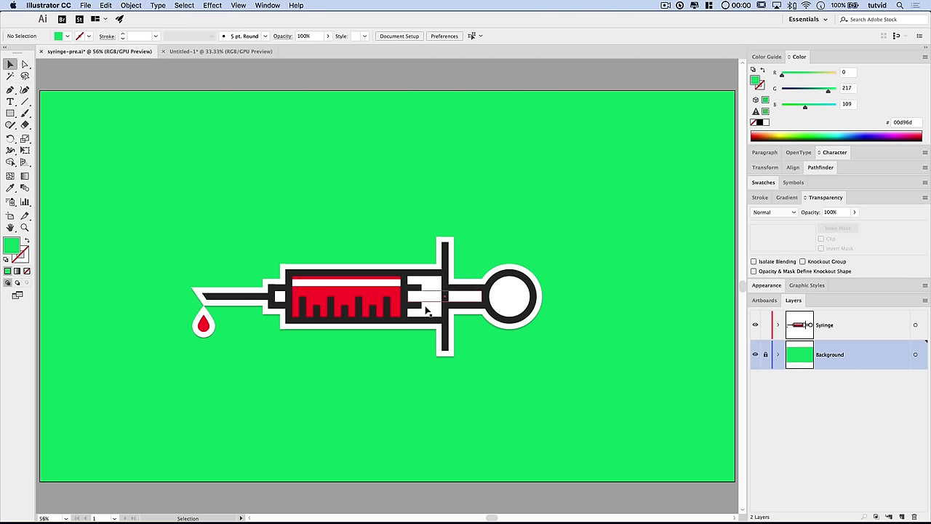
pyautogui.click(211, 51)
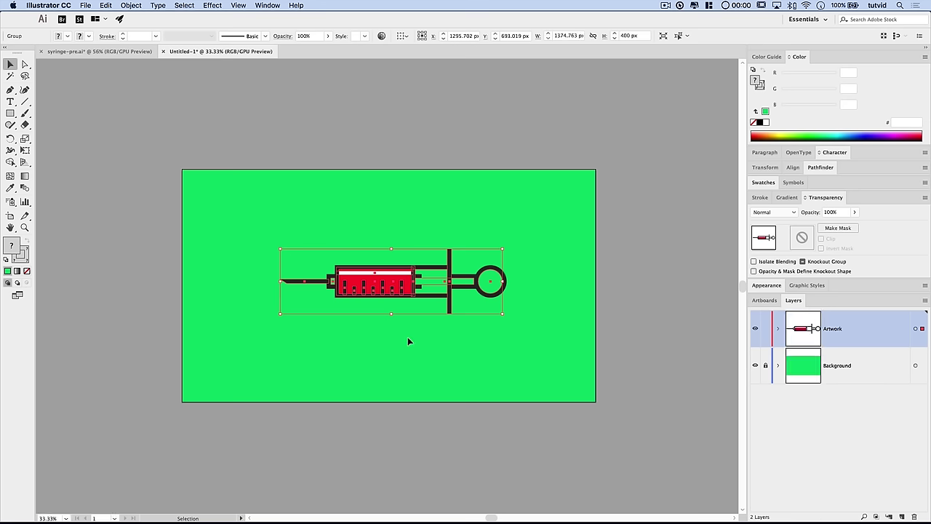
# Copy the syringe group and paste the duplicate in place directly behind the original in the Artwork layer
pyautogui.press('super+equal')
pyautogui.press('super+equal')
pyautogui.scroll(-2, 575, 238)
pyautogui.hscroll(-2, 576, 239)
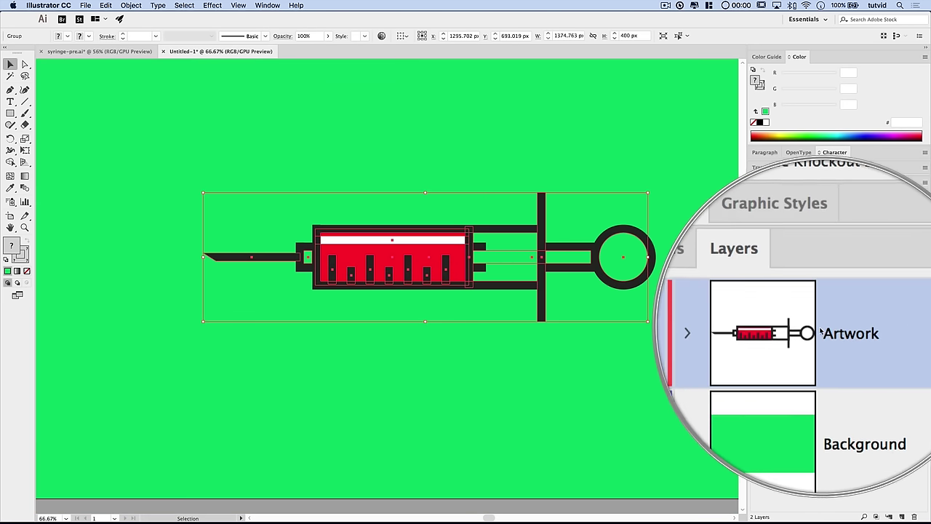
pyautogui.click(779, 330)
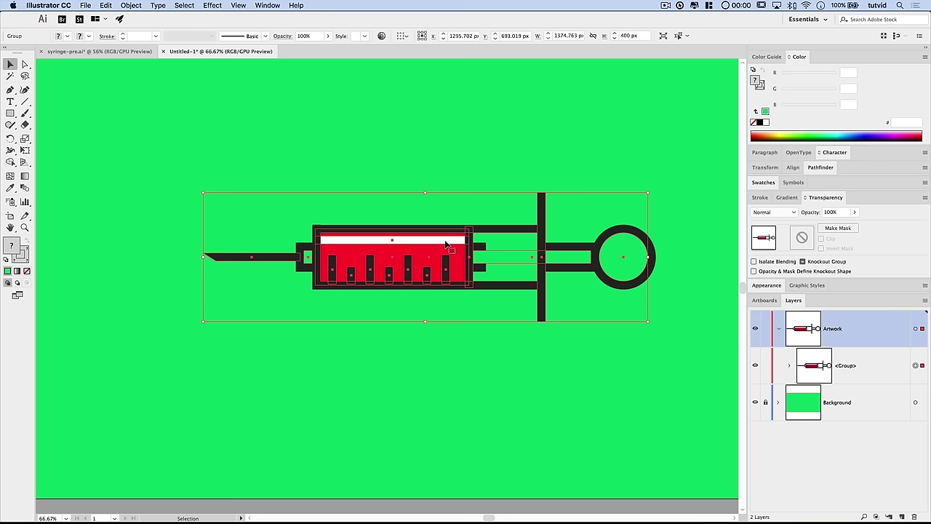
pyautogui.click(122, 5)
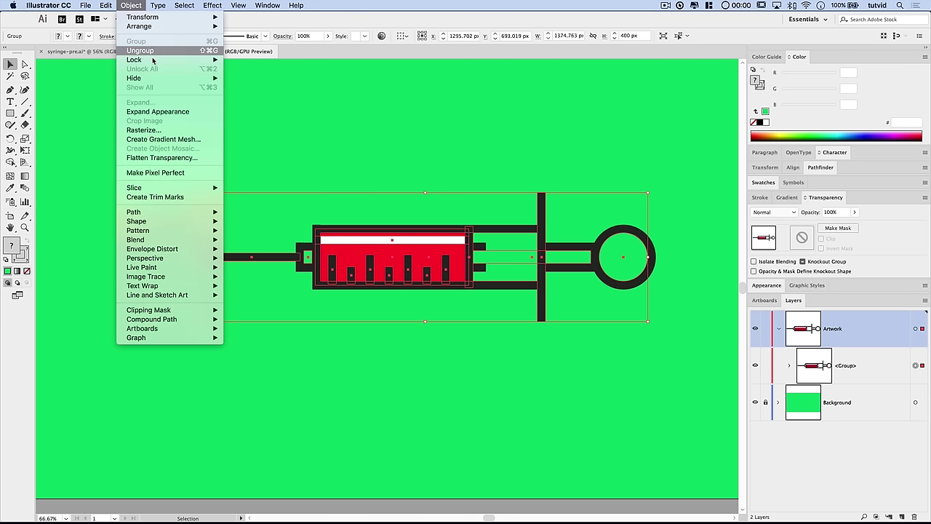
pyautogui.moveTo(104, 6)
pyautogui.click(124, 51)
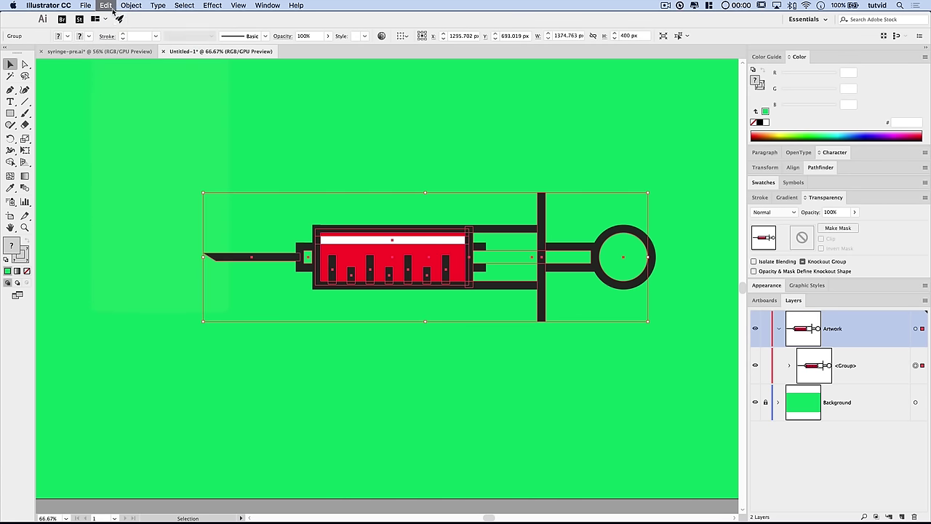
pyautogui.click(110, 6)
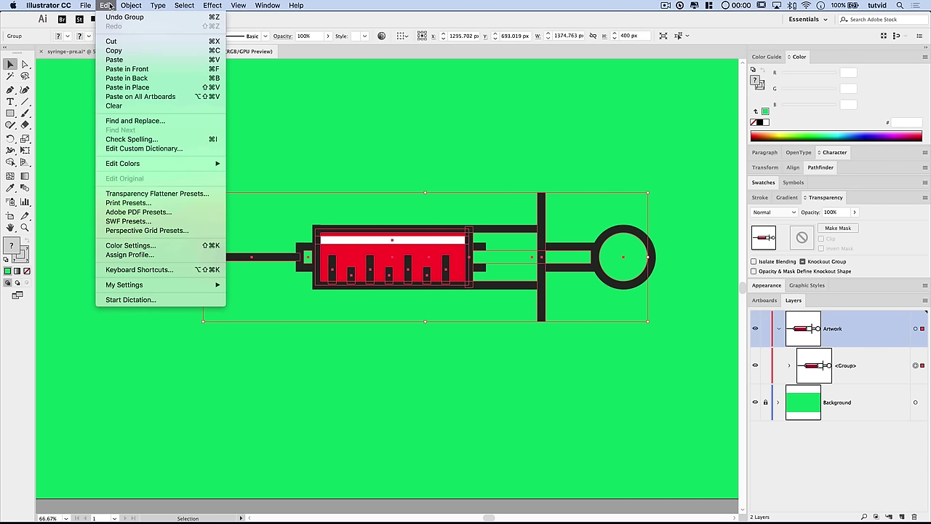
pyautogui.click(145, 79)
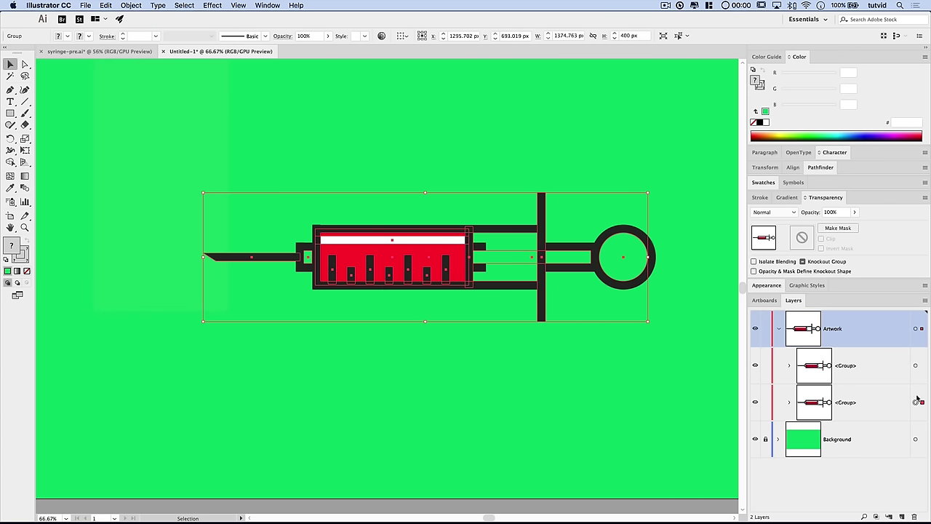
# Rename the rear syringe group as stroke and hide the original group above it
pyautogui.doubleClick(845, 402)
pyautogui.write('stroke')
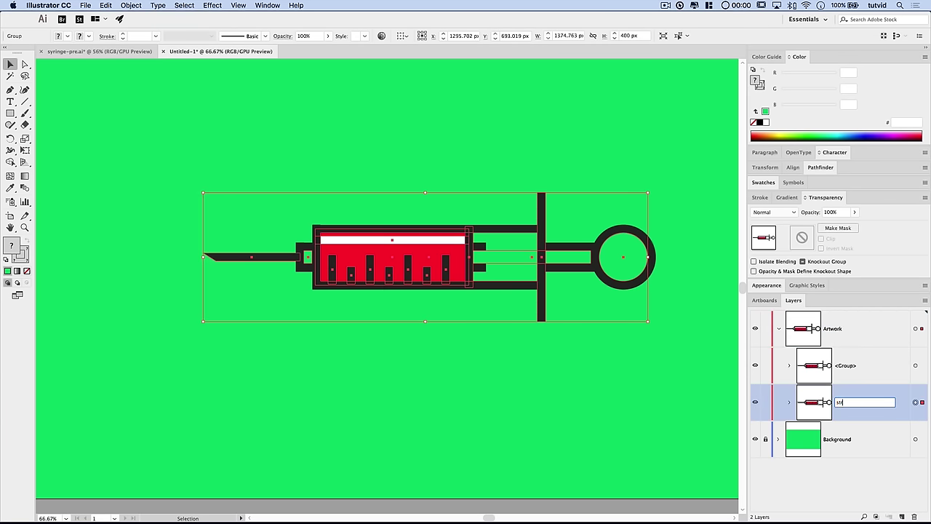
pyautogui.press('Return')
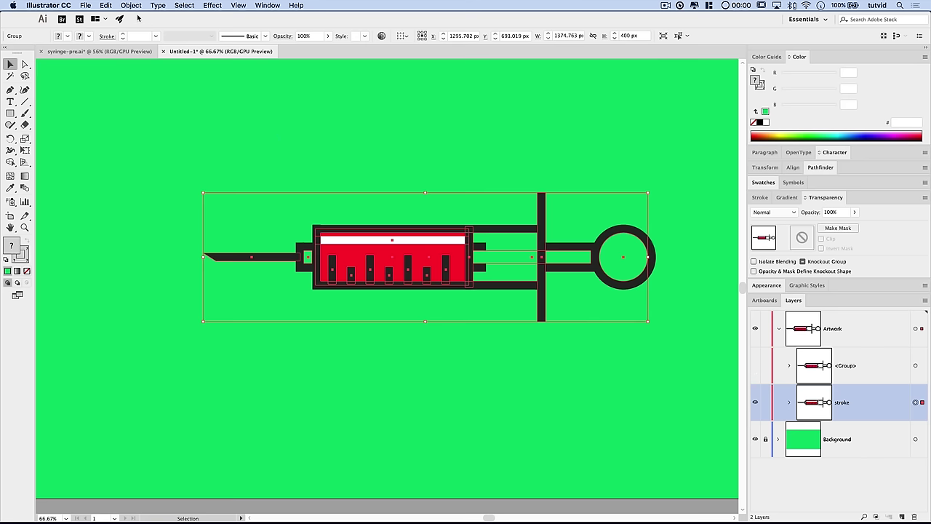
# Expand the appearance of the stroke group and combine its shapes with the Pathfinder Merge operation
pyautogui.click(133, 6)
pyautogui.click(162, 111)
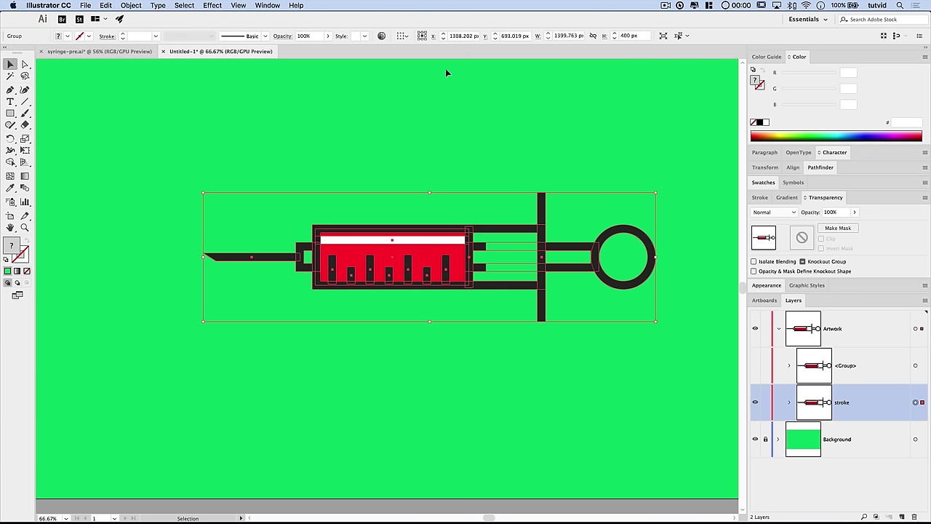
pyautogui.click(268, 5)
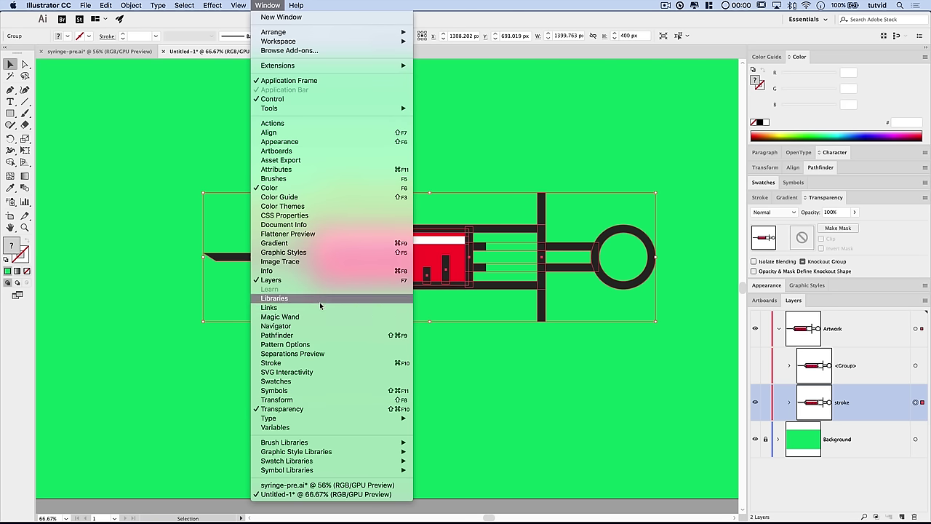
pyautogui.click(820, 168)
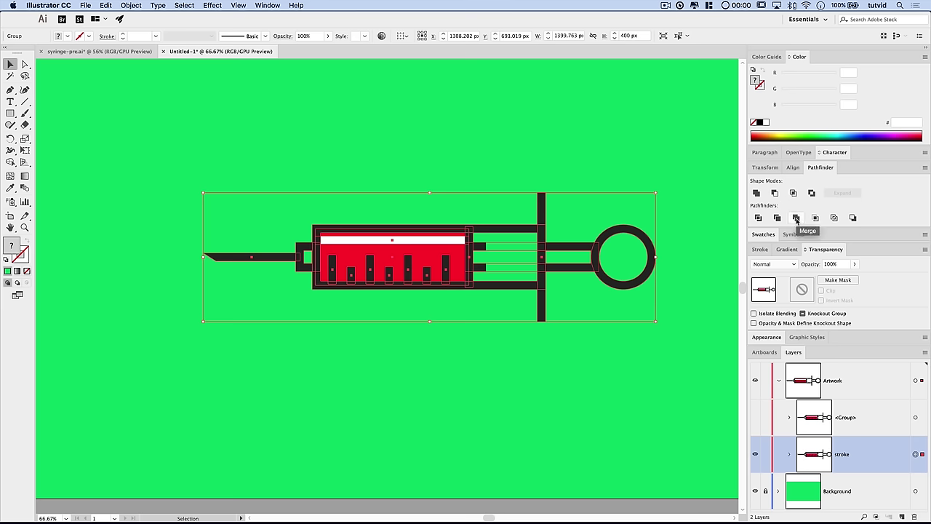
pyautogui.click(796, 220)
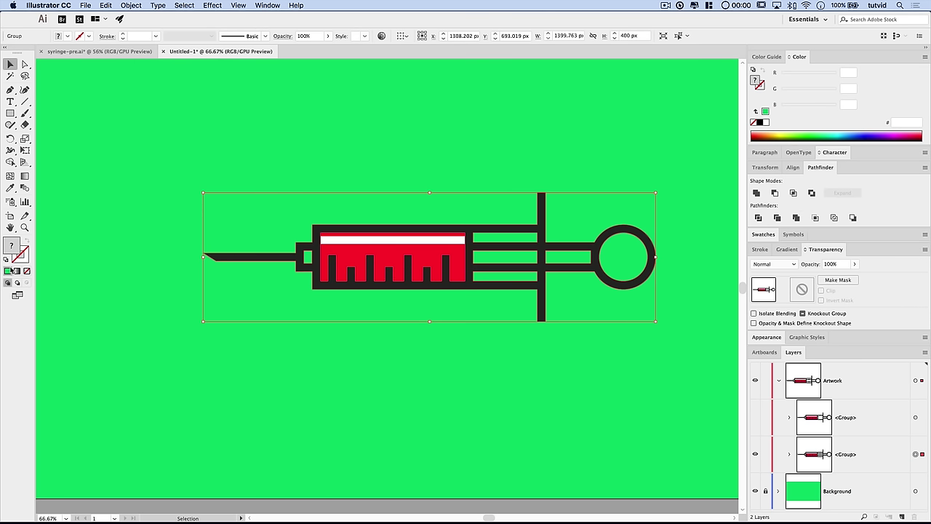
# Fill the merged syringe copy with white ffffff and merge it again into a single solid silhouette
pyautogui.doubleClick(11, 247)
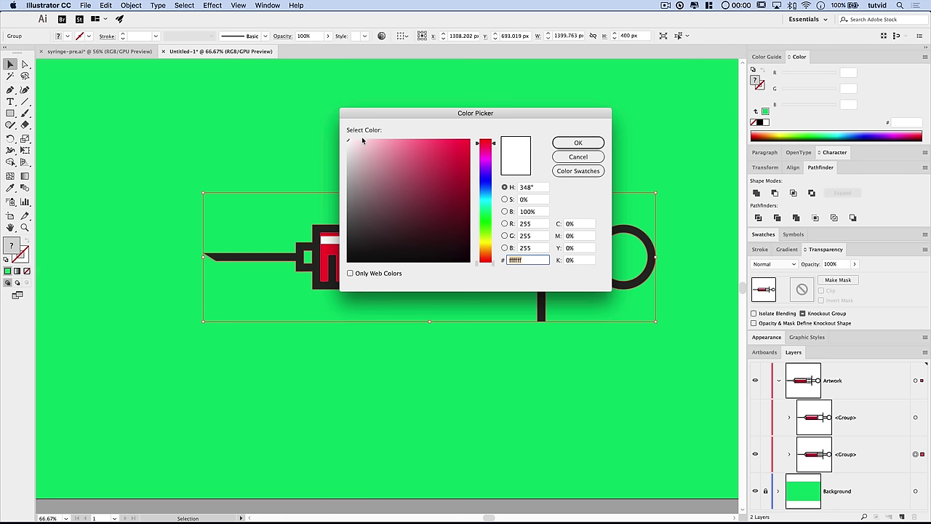
pyautogui.click(578, 142)
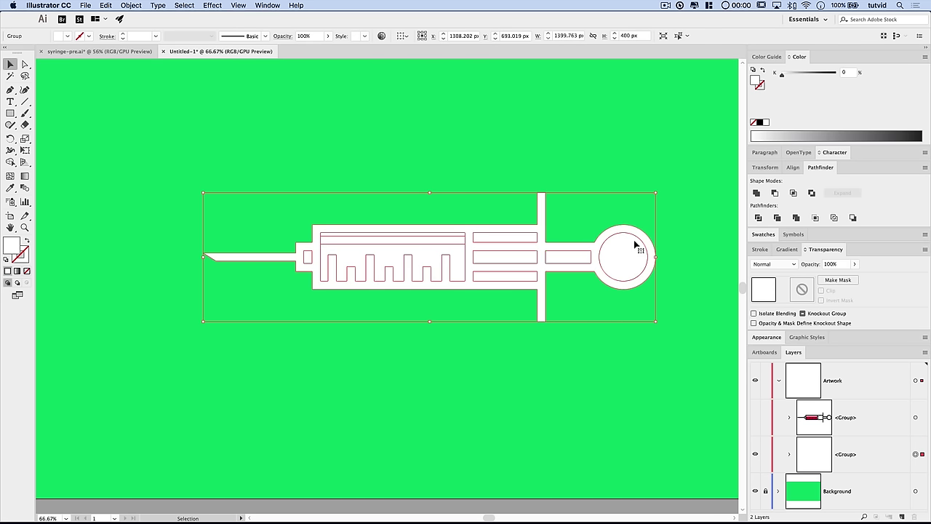
pyautogui.click(796, 217)
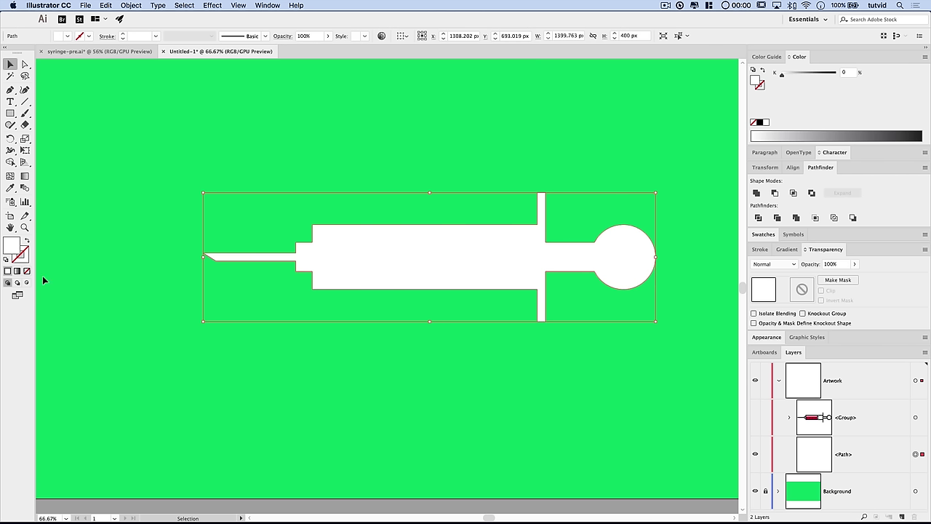
# Give the white silhouette a 20 pt stroke aligned to the outside of its path
pyautogui.click(25, 253)
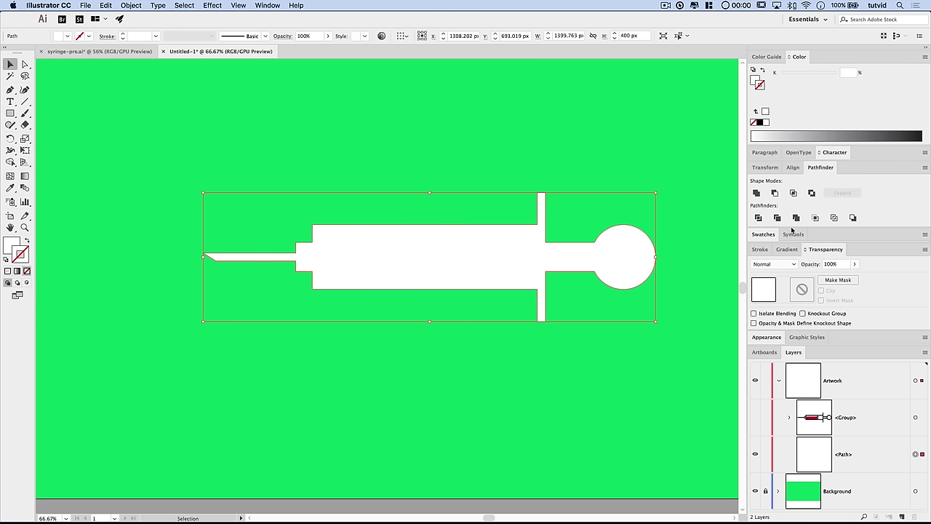
pyautogui.click(760, 250)
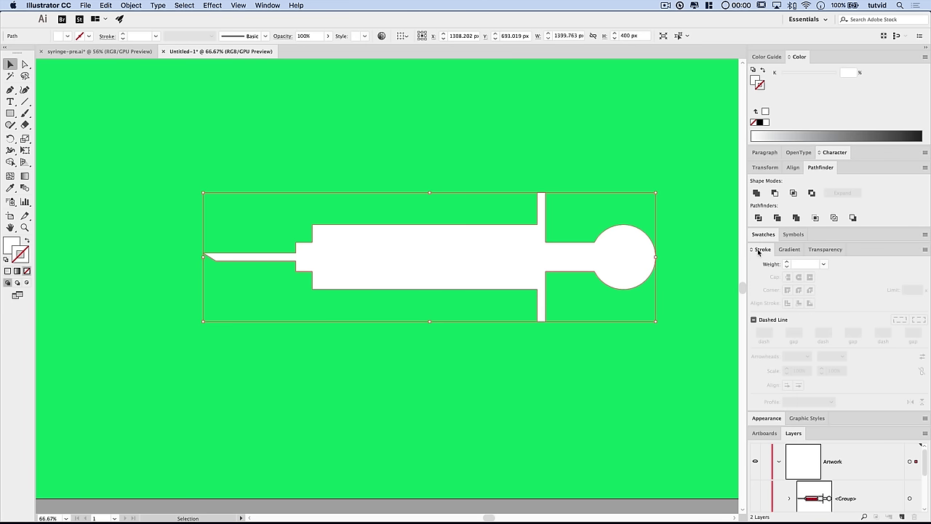
pyautogui.click(820, 168)
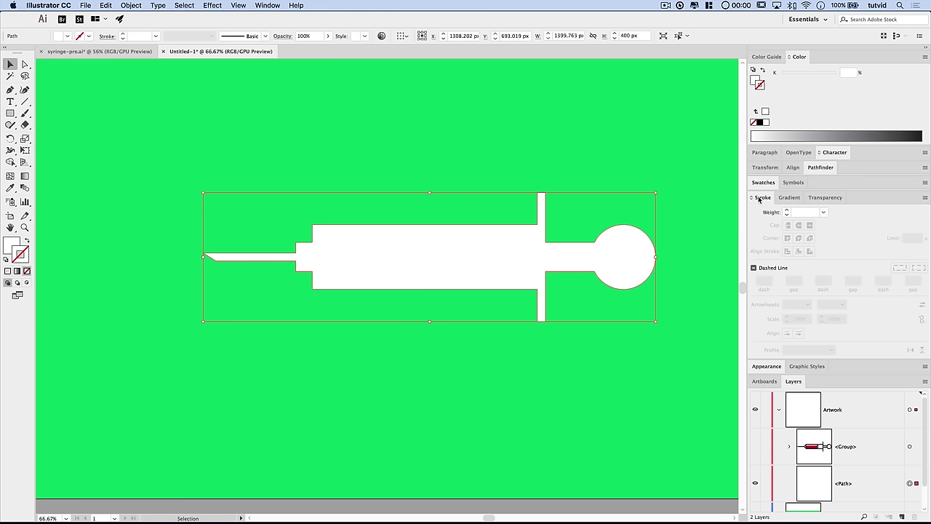
pyautogui.click(796, 213)
pyautogui.write('20')
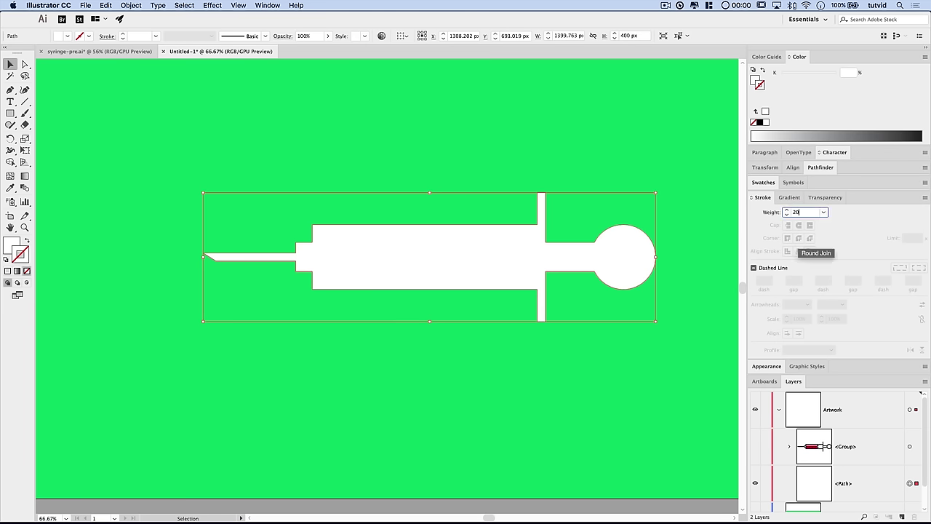
pyautogui.press('Return')
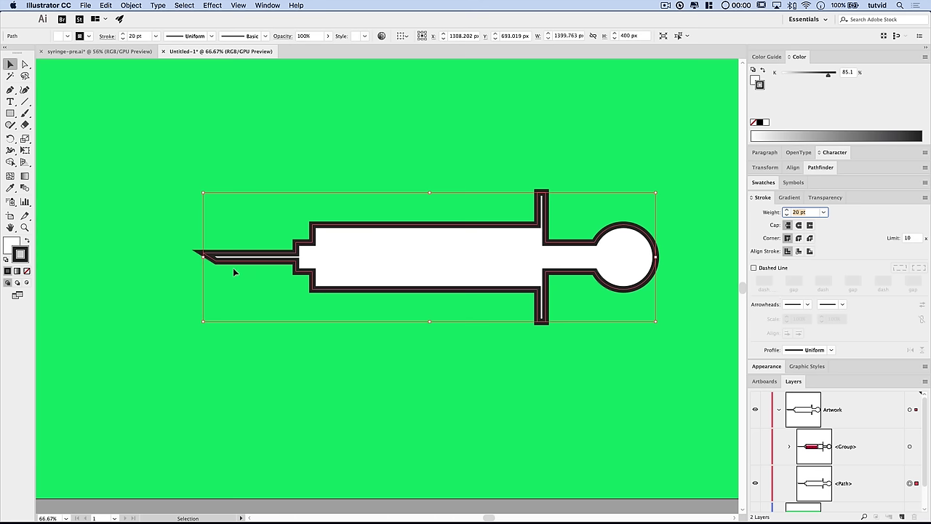
pyautogui.click(810, 251)
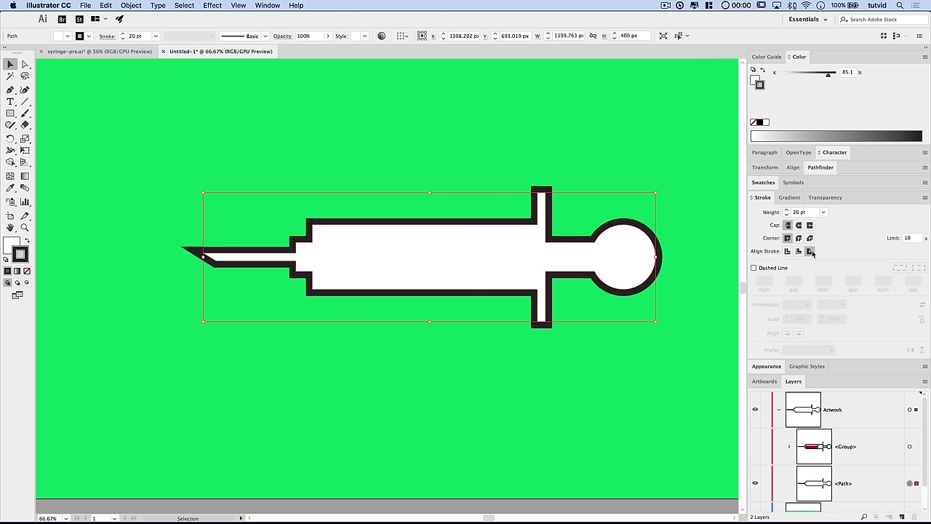
# Set the silhouette's stroke color to white ffffff
pyautogui.doubleClick(20, 255)
pyautogui.moveTo(365, 139); pyautogui.dragTo(339, 132)
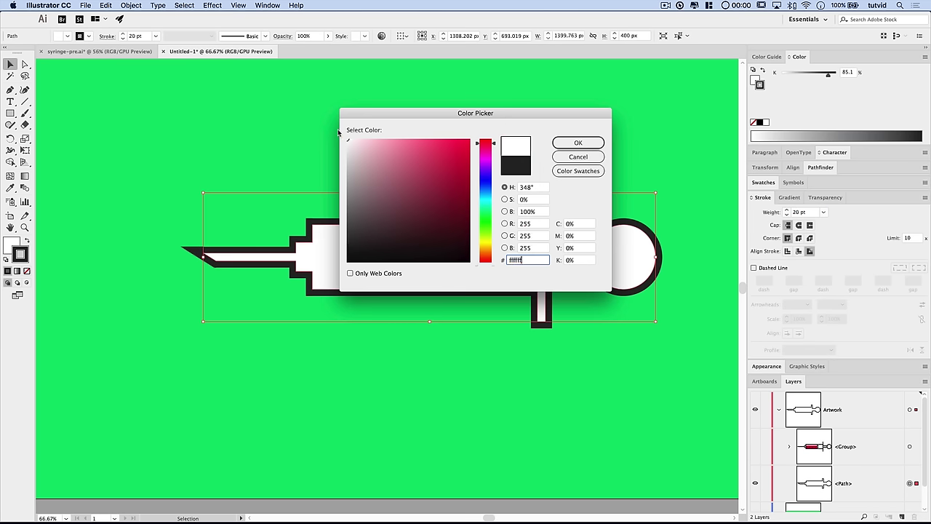
pyautogui.click(592, 145)
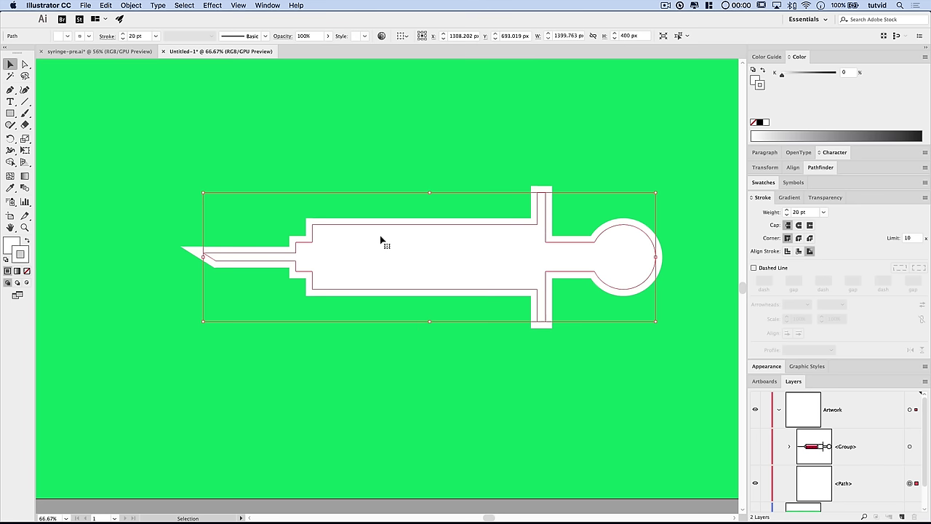
# Start a Drop Shadow effect on the white silhouette with Normal blending mode and 20% opacity
pyautogui.click(212, 5)
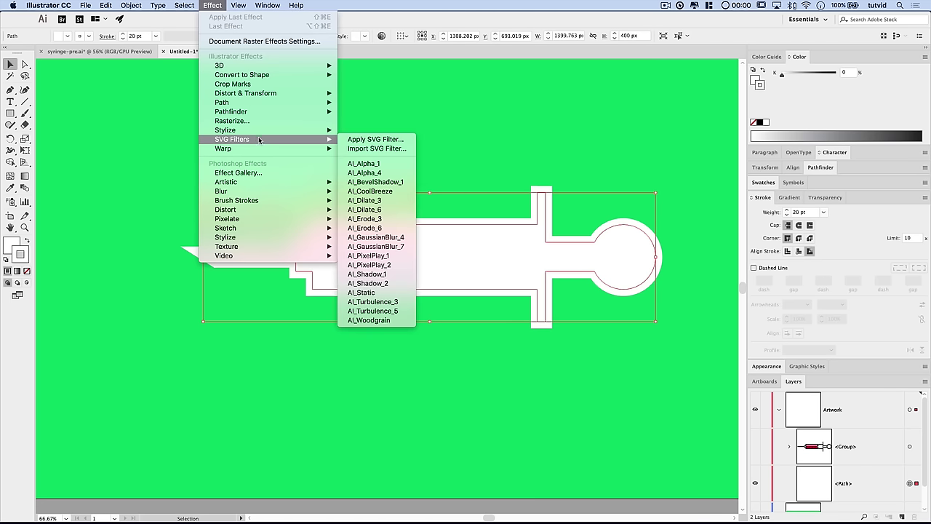
pyautogui.moveTo(327, 130)
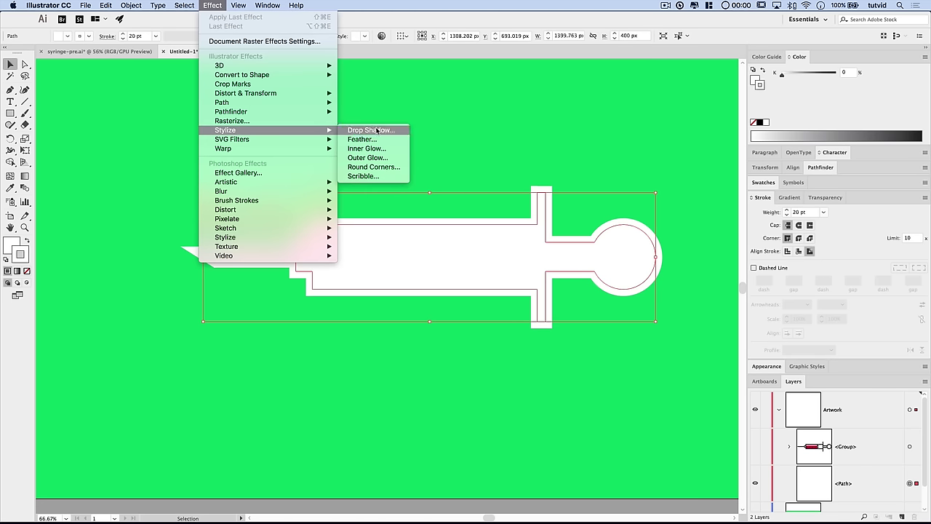
pyautogui.click(373, 129)
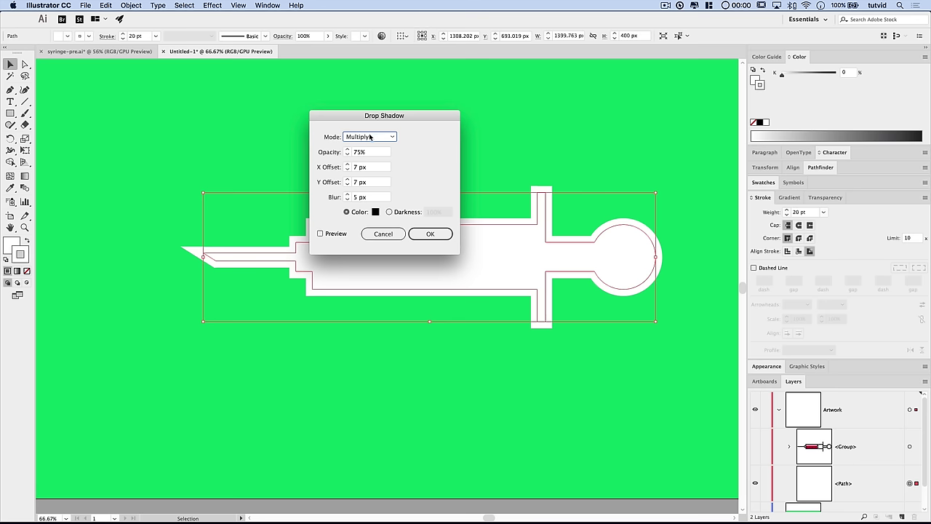
pyautogui.click(371, 137)
pyautogui.click(369, 148)
pyautogui.click(365, 151)
pyautogui.write('20')
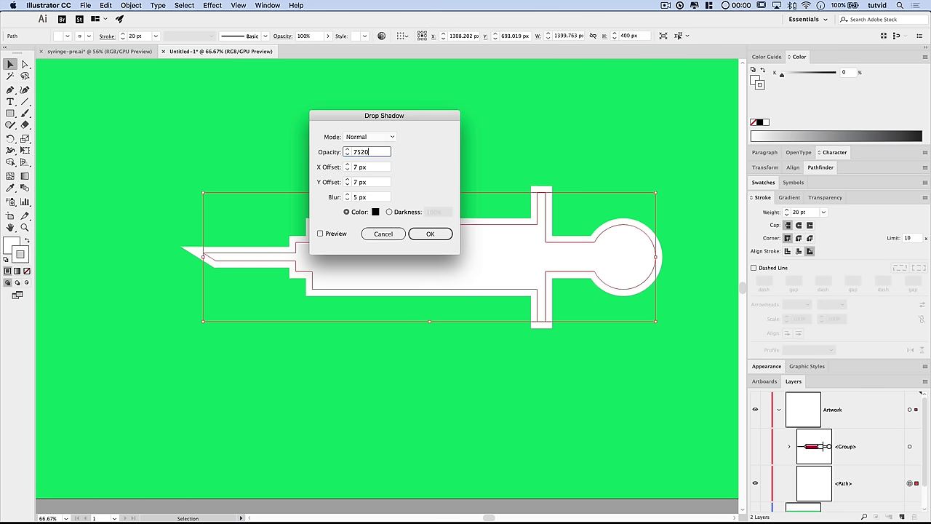
pyautogui.press('BackSpace')
pyautogui.press('BackSpace')
pyautogui.press('BackSpace')
pyautogui.press('BackSpace')
pyautogui.write('230')
pyautogui.write('0')
pyautogui.press('Tab')
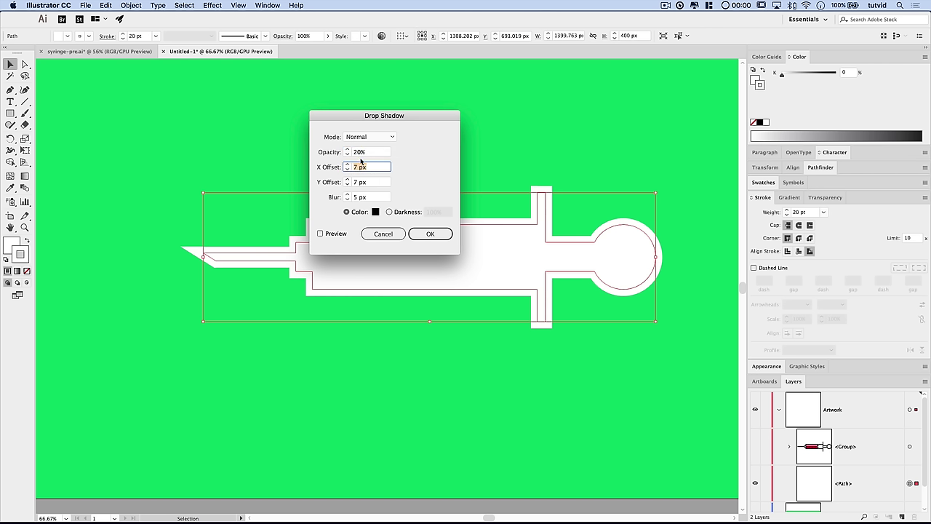
# Set the drop shadow's X offset to 0 px and its blur to 2 px
pyautogui.write('0')
pyautogui.press('Tab')
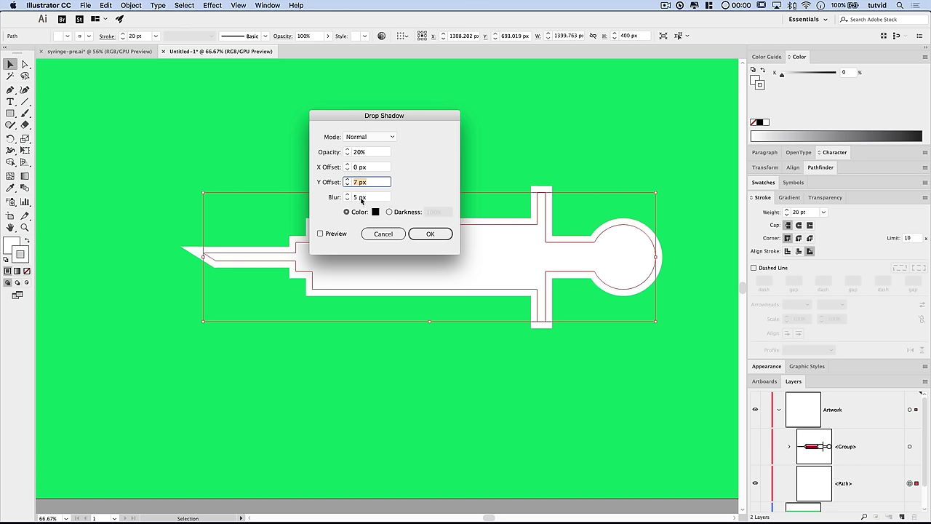
pyautogui.press('Tab')
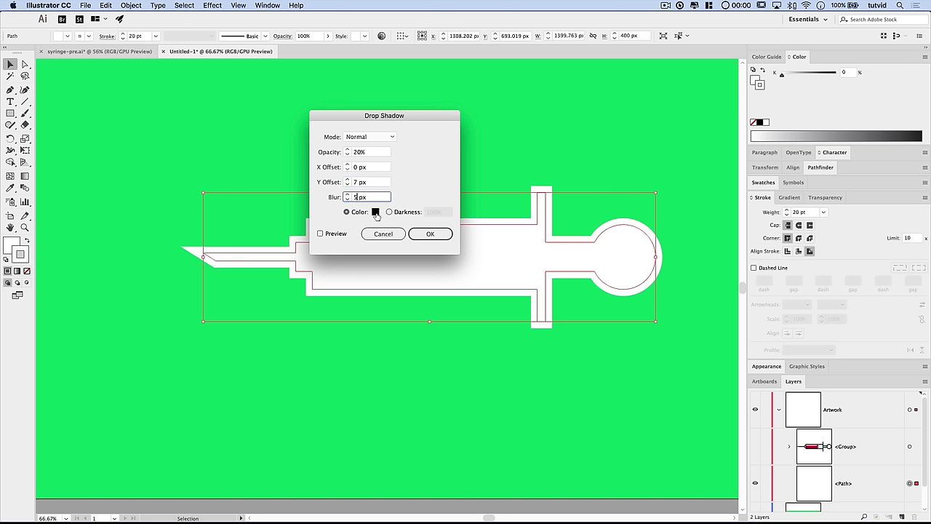
pyautogui.write('2')
pyautogui.click(360, 213)
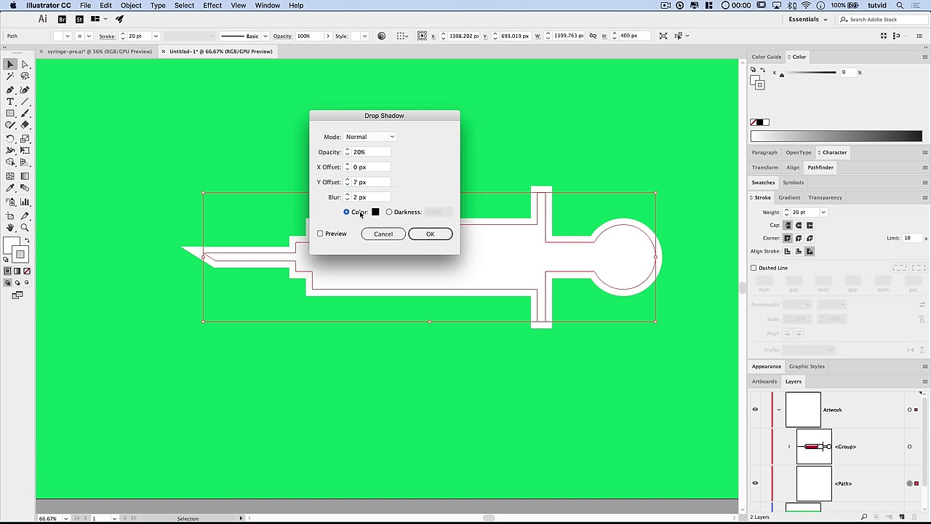
# Preview the shadow, refine it to a 4 px Y offset and 10% opacity, and apply it
pyautogui.click(320, 233)
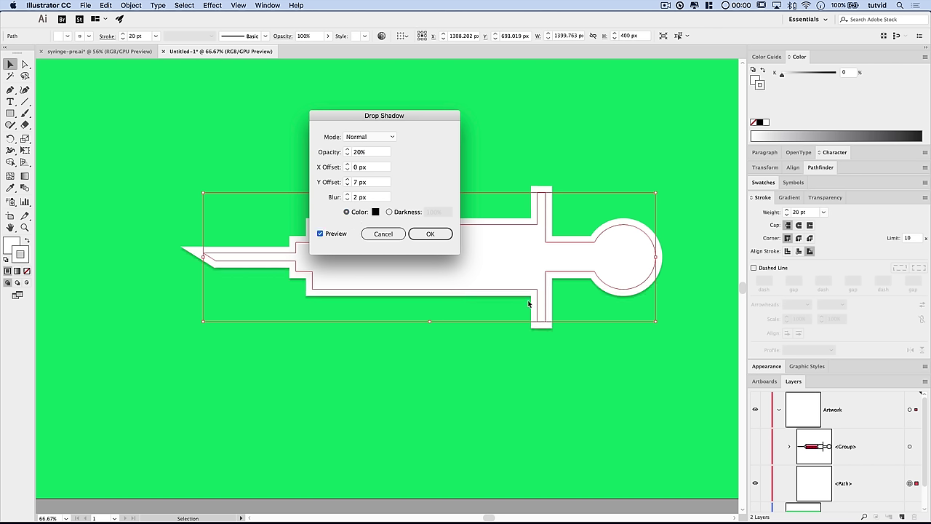
pyautogui.click(356, 182)
pyautogui.write('4')
pyautogui.press('Tab')
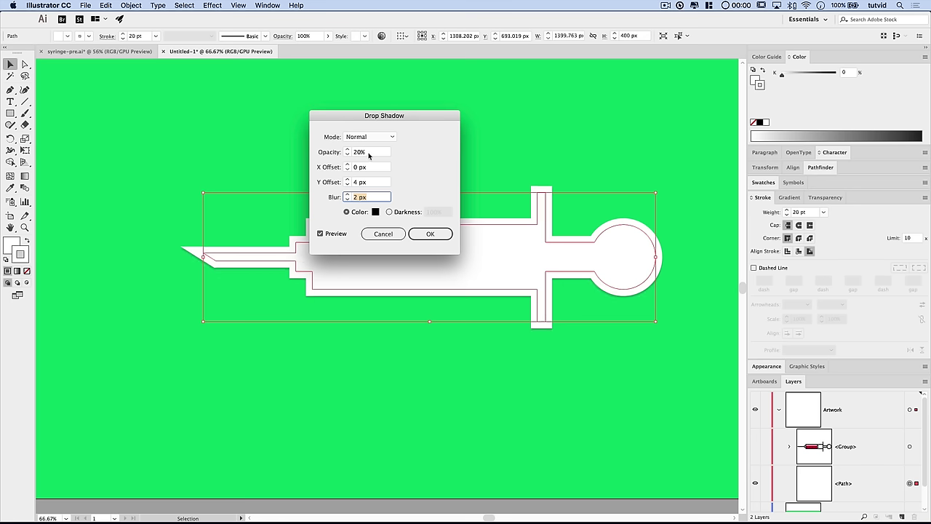
pyautogui.click(369, 153)
pyautogui.write('10')
pyautogui.press('Tab')
pyautogui.click(430, 233)
# Deselect the silhouette and make the hidden syringe group above it visible again
pyautogui.click(441, 395)
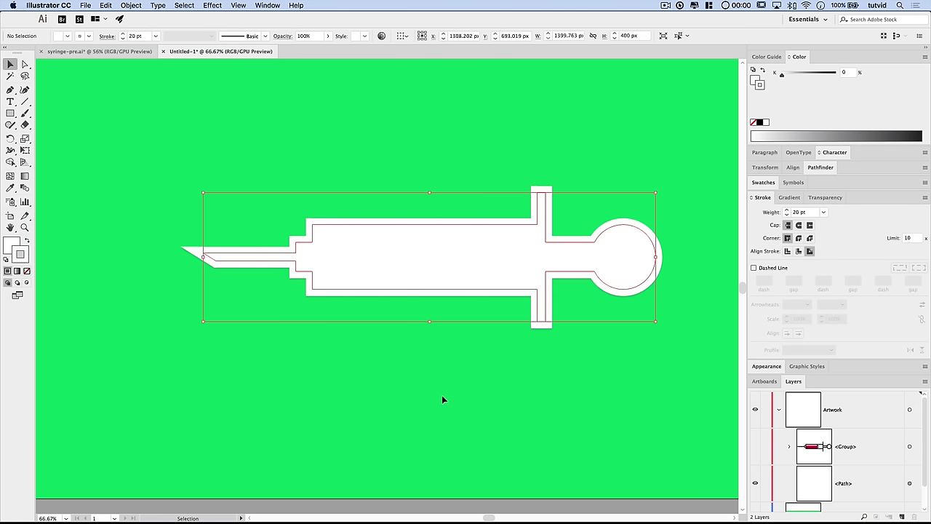
pyautogui.click(755, 447)
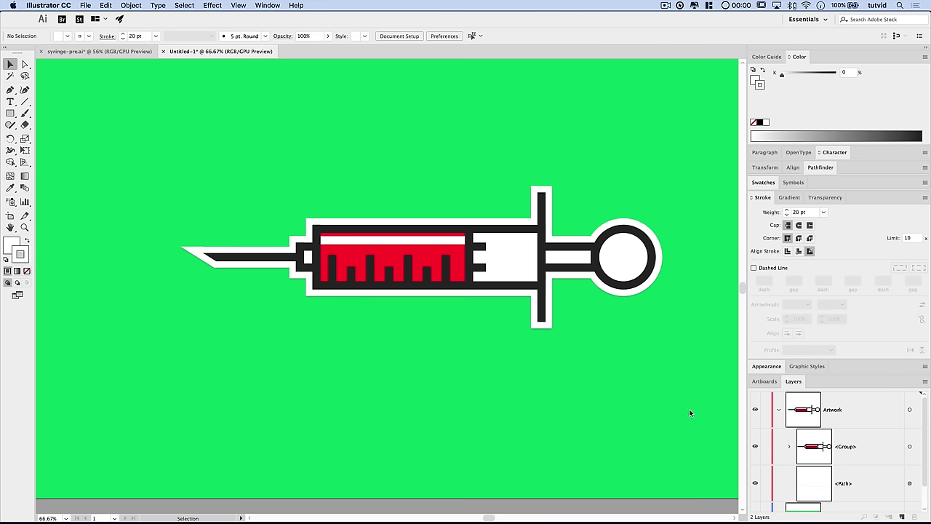
pyautogui.press('super+minus')
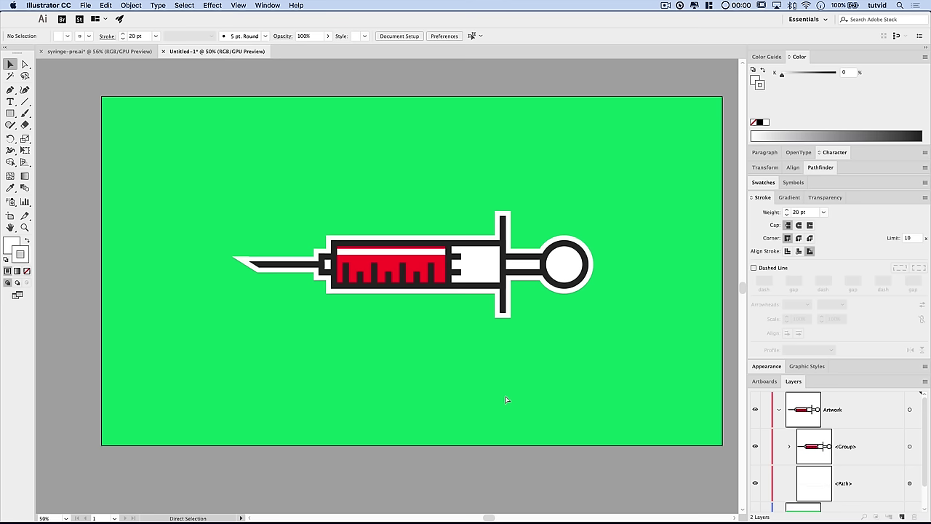
# Draw a 40 by 40 px circle with a white fill and no stroke just below the needle tip
pyautogui.keyDown('super'); pyautogui.click(266, 294); pyautogui.keyUp('super')
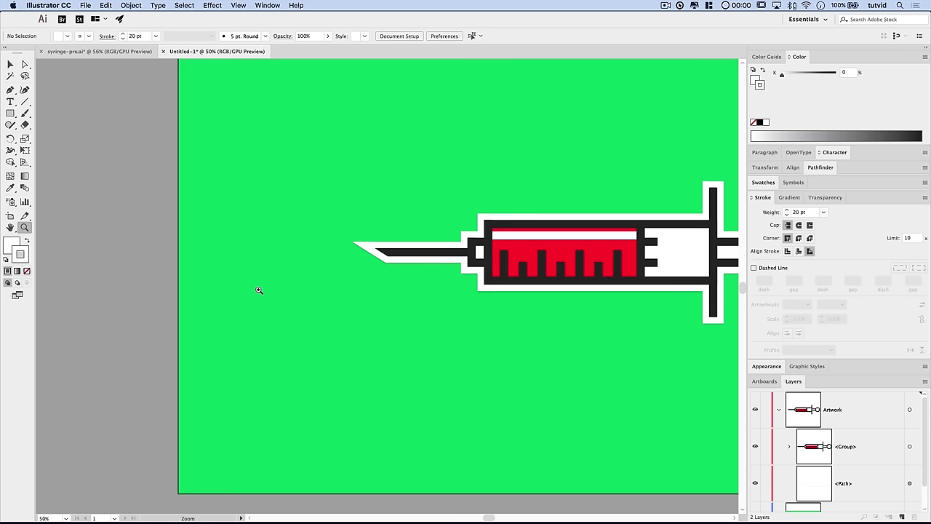
pyautogui.keyDown('super'); pyautogui.click(383, 269); pyautogui.keyUp('super')
pyautogui.keyDown('super'); pyautogui.click(396, 280); pyautogui.keyUp('super')
pyautogui.moveTo(396, 291); pyautogui.dragTo(396, 262)
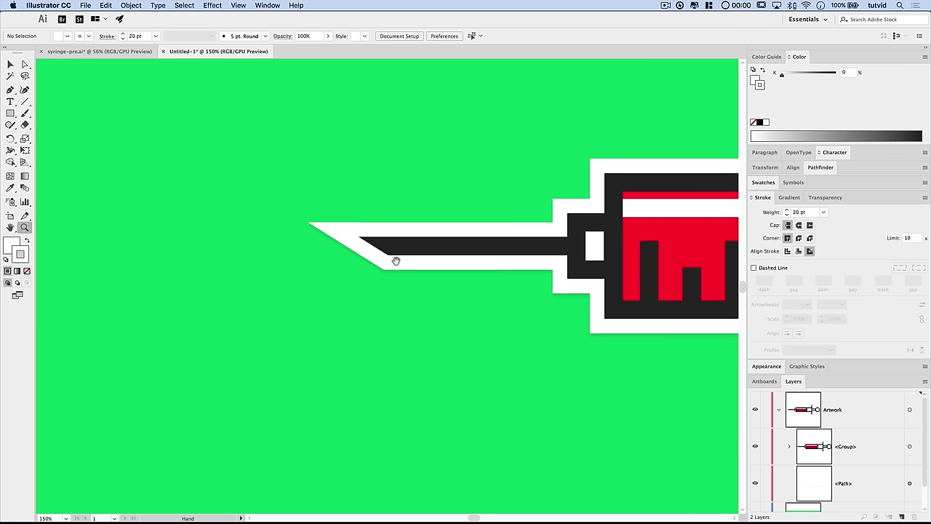
pyautogui.moveTo(8, 116); pyautogui.dragTo(51, 136)
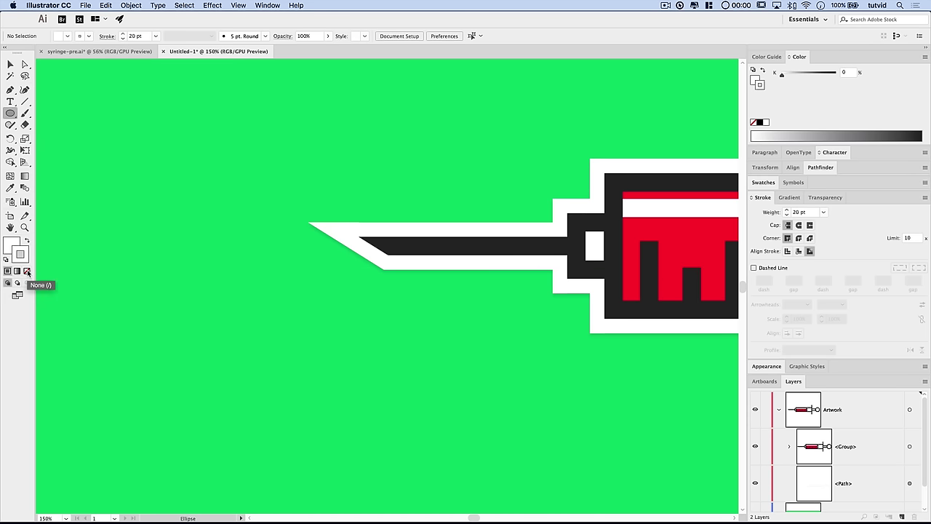
pyautogui.click(27, 271)
pyautogui.click(9, 246)
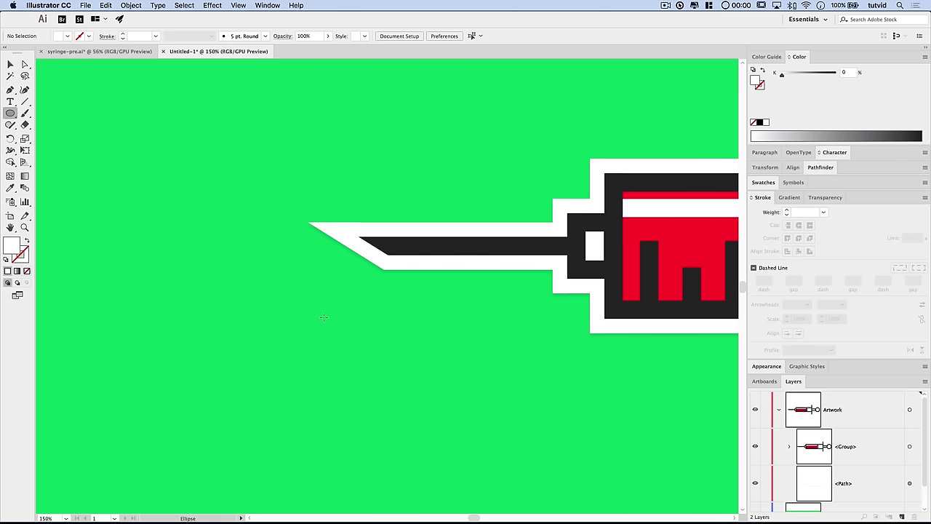
pyautogui.click(351, 331)
pyautogui.moveTo(671, 398); pyautogui.dragTo(457, 352)
pyautogui.write('40')
pyautogui.press('Tab')
pyautogui.write('40')
pyautogui.press('Tab')
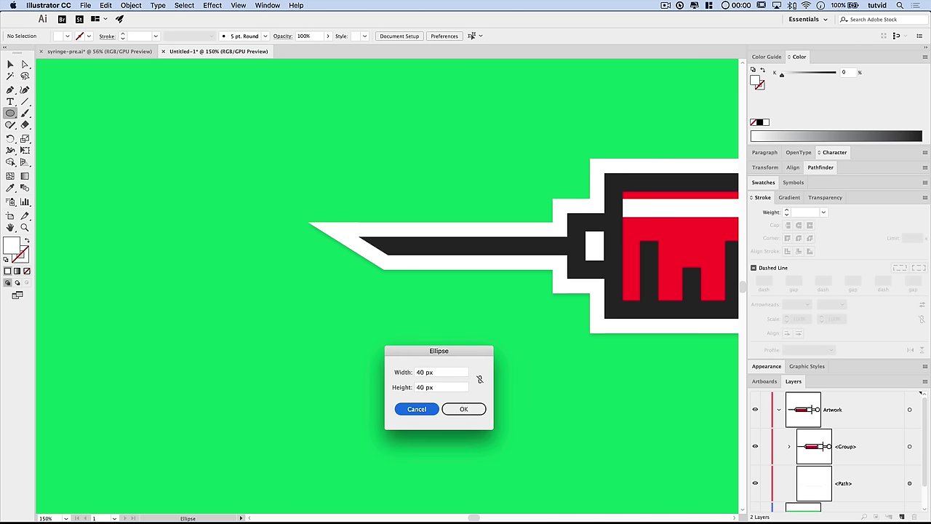
pyautogui.click(463, 406)
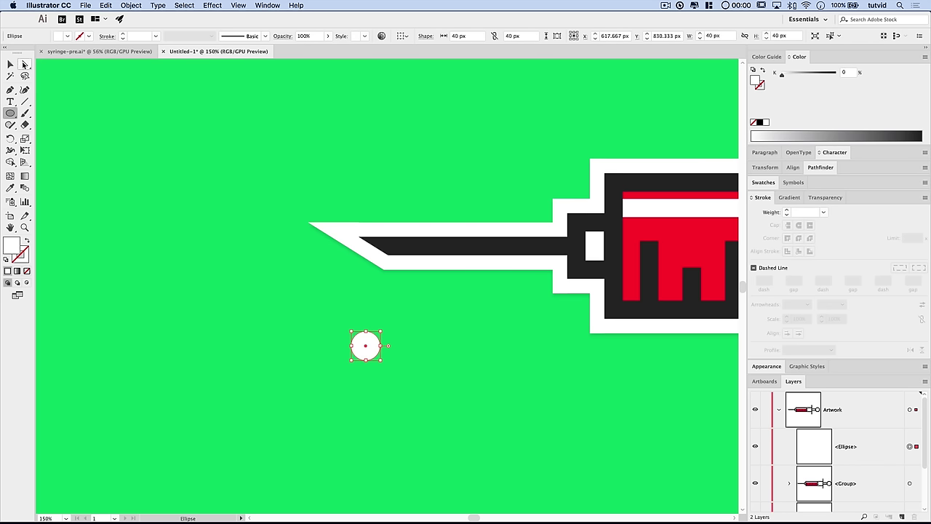
# Move only the circle's top anchor point up 30 px to stretch it toward a drop shape
pyautogui.click(25, 64)
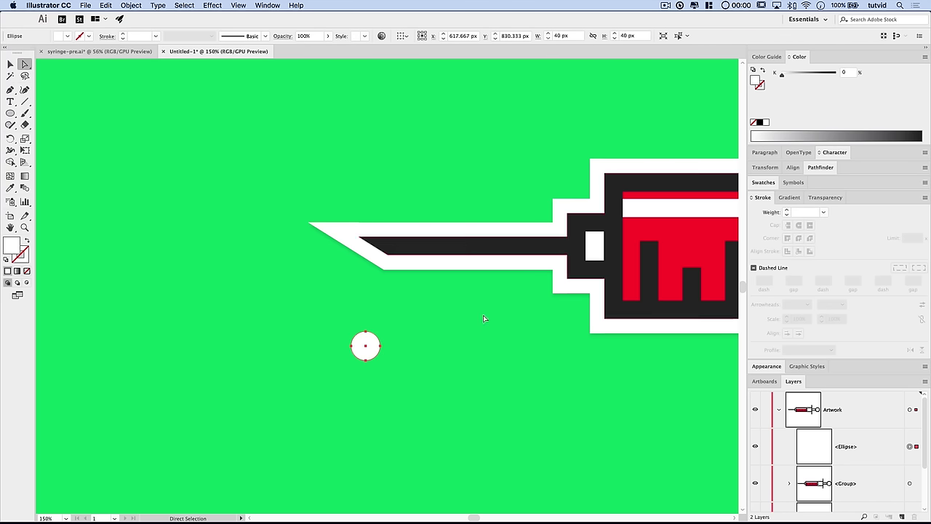
pyautogui.click(365, 332)
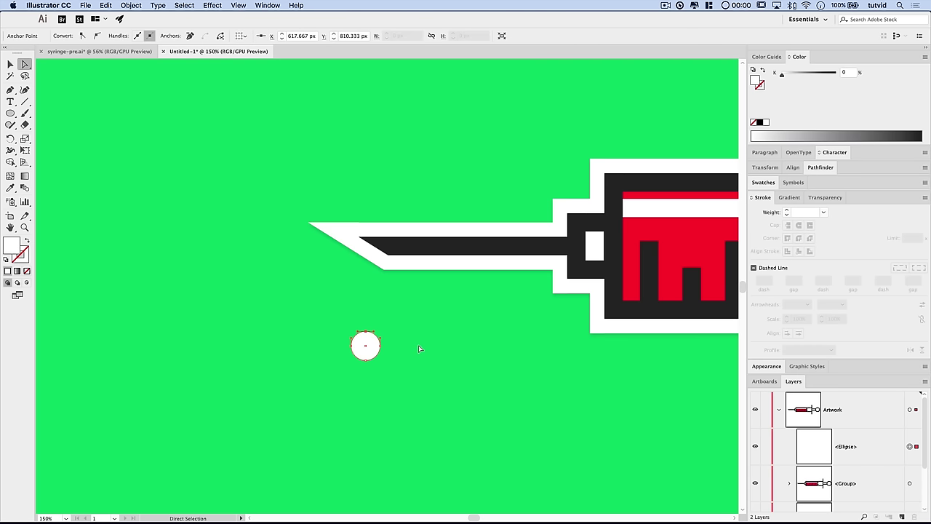
pyautogui.hotkey('shift', 'Up')
pyautogui.hotkey('shift', 'Up')
pyautogui.hotkey('shift', 'Up')
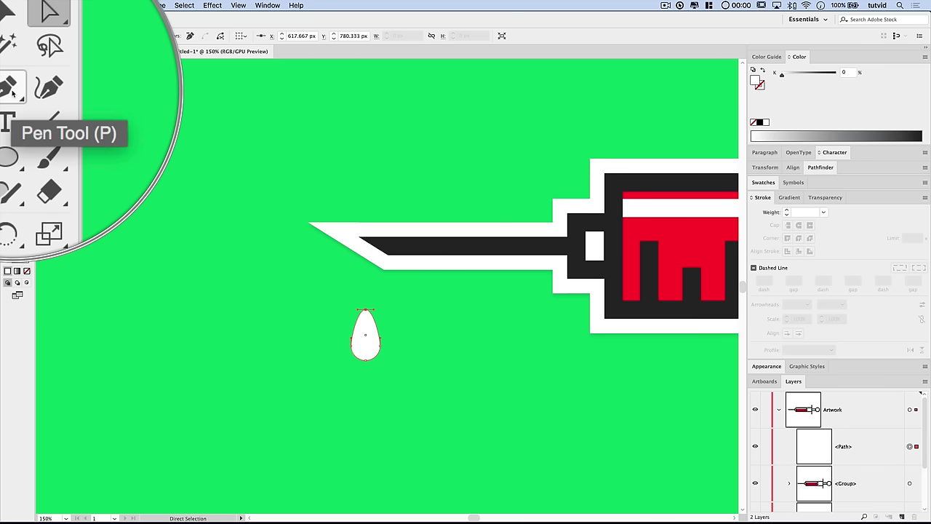
# Convert the stretched shape's top anchor from smooth to a sharp corner point to form a teardrop
pyautogui.moveTo(10, 89); pyautogui.dragTo(58, 130)
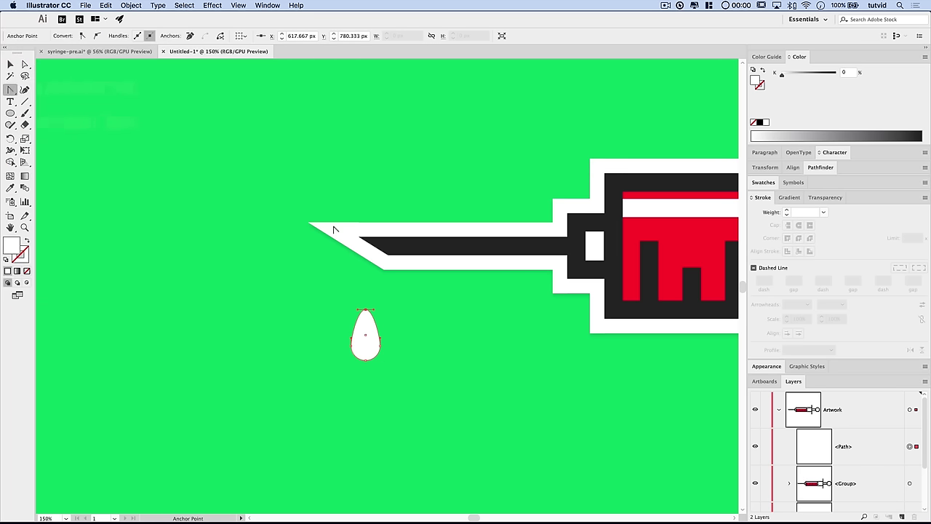
pyautogui.click(366, 310)
pyautogui.press('v')
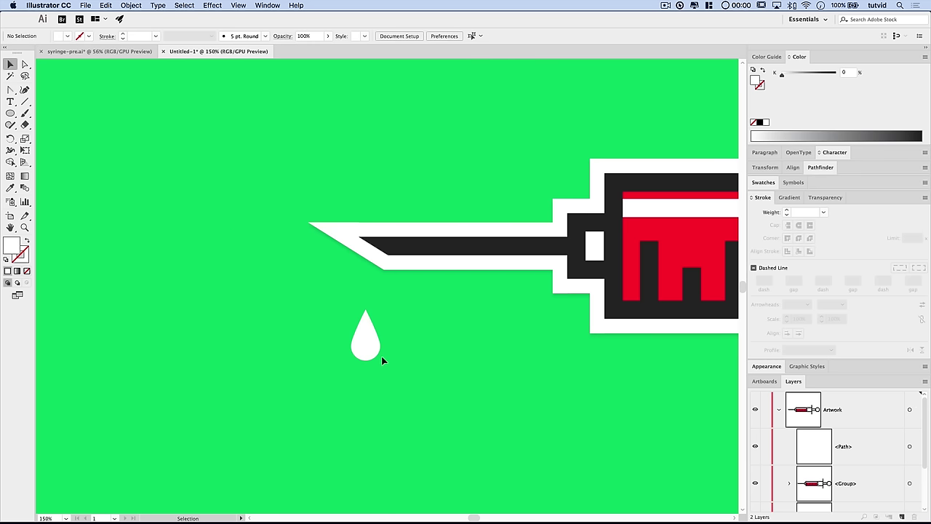
# Fill the teardrop with the syringe liquid's red ff002b using the Eyedropper
pyautogui.click(369, 334)
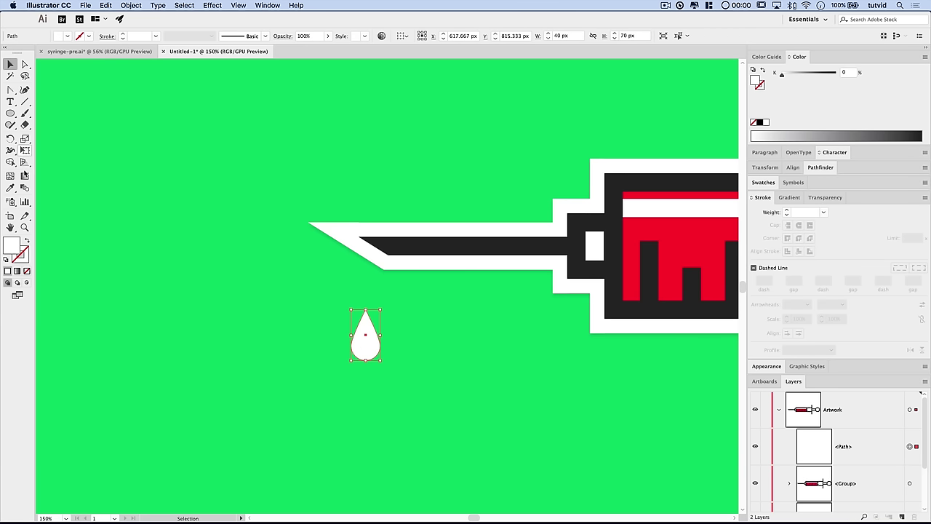
pyautogui.click(11, 187)
pyautogui.click(692, 234)
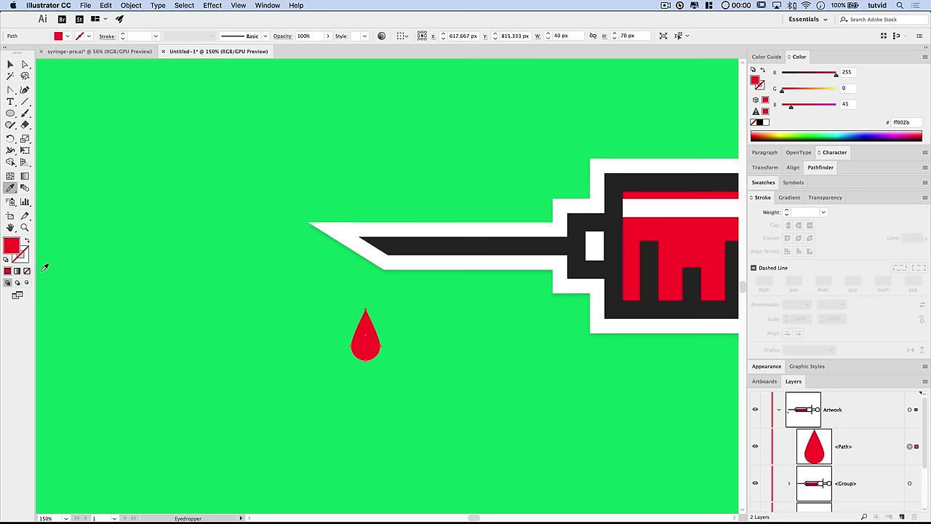
# Give the teardrop a white ffffff 20 pt stroke aligned to the outside of its path
pyautogui.click(22, 258)
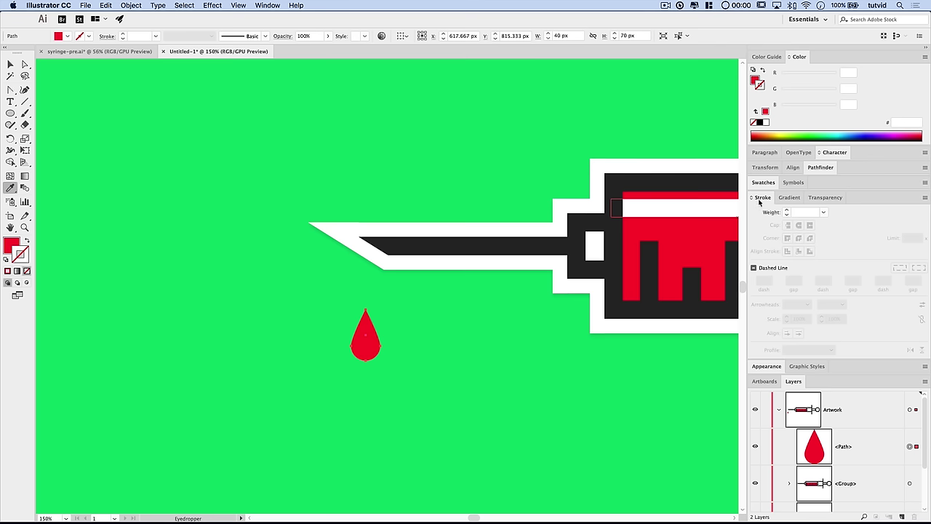
pyautogui.click(799, 211)
pyautogui.press('Return')
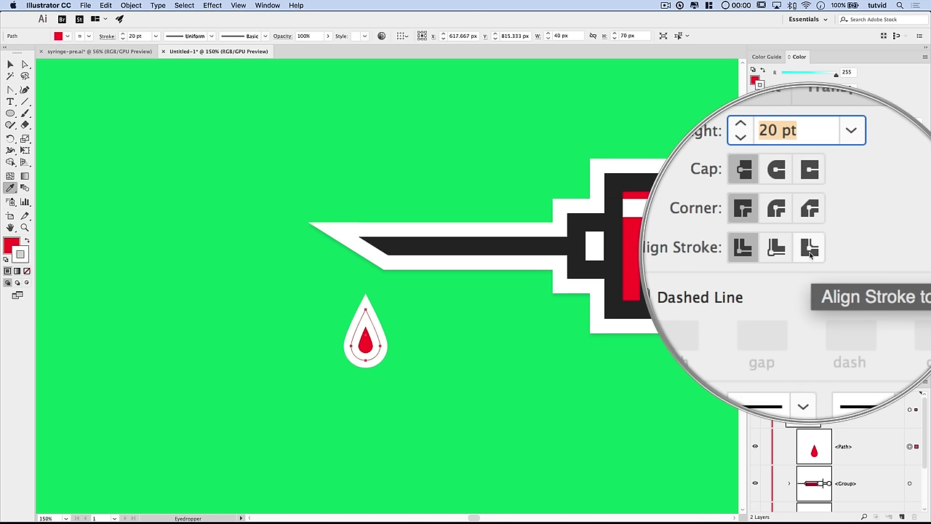
pyautogui.click(810, 251)
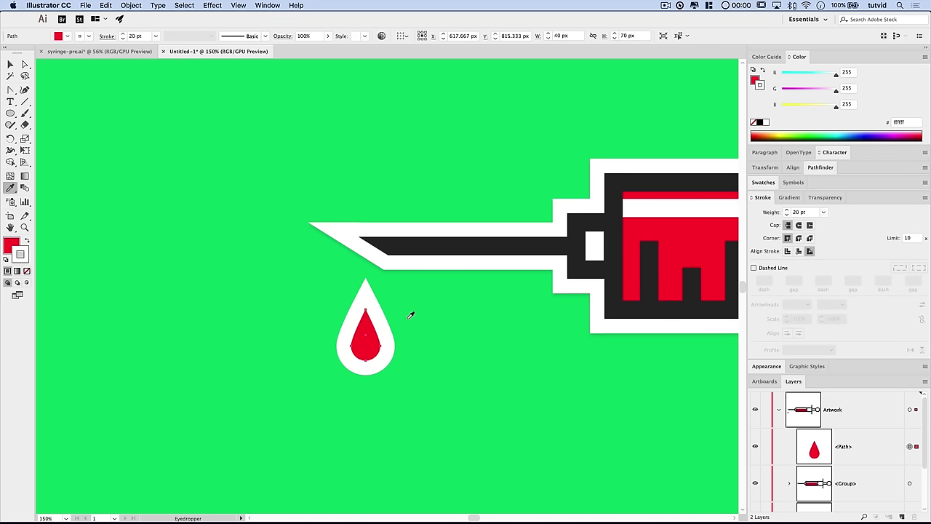
# Apply a Drop Shadow to the teardrop with Normal mode, 10% opacity, 0 px X offset, 4 px Y offset and 2 px blur
pyautogui.click(212, 5)
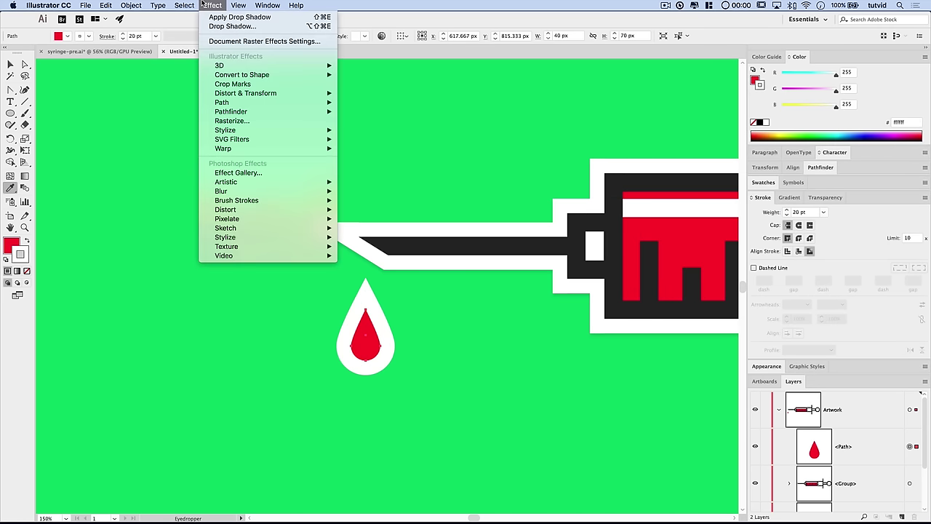
pyautogui.click(231, 26)
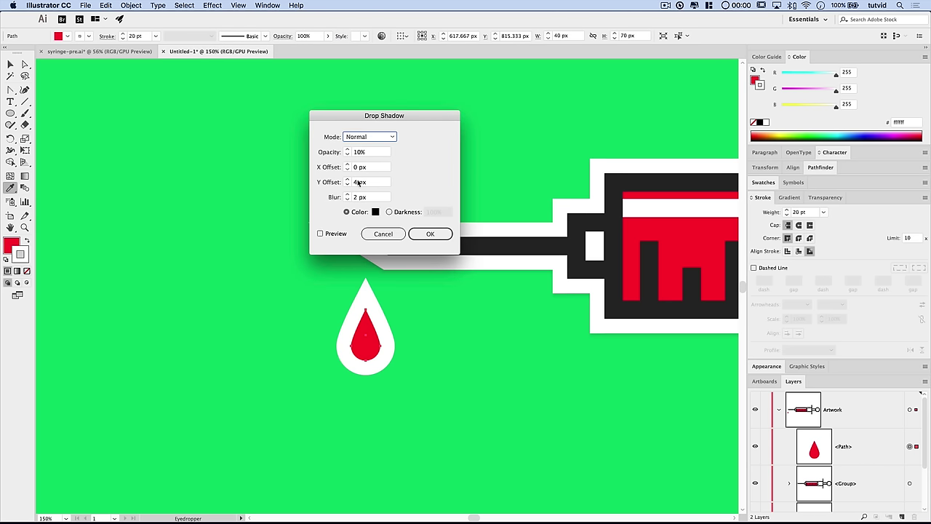
pyautogui.click(334, 234)
pyautogui.click(430, 234)
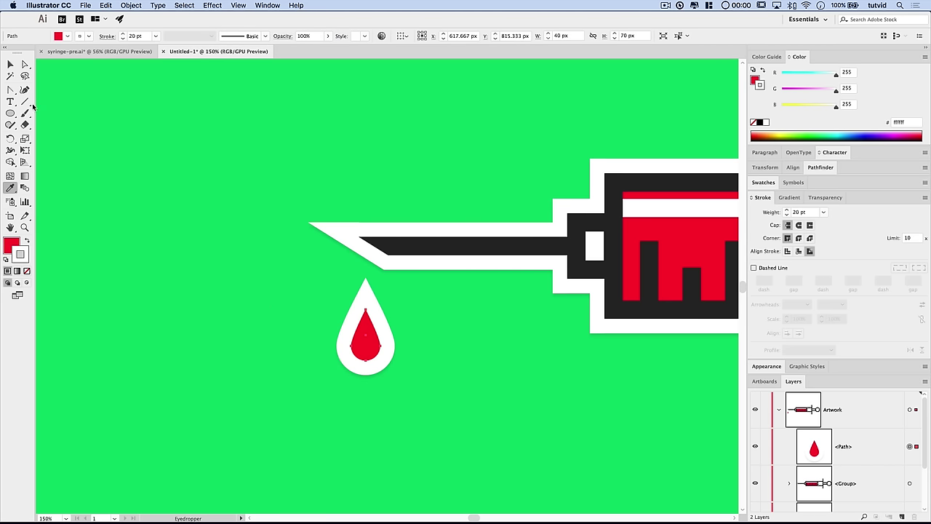
# Move the teardrop so its outlined tip meets the lower point of the needle's white outline, and deselect it
pyautogui.click(10, 65)
pyautogui.moveTo(364, 343); pyautogui.dragTo(377, 338)
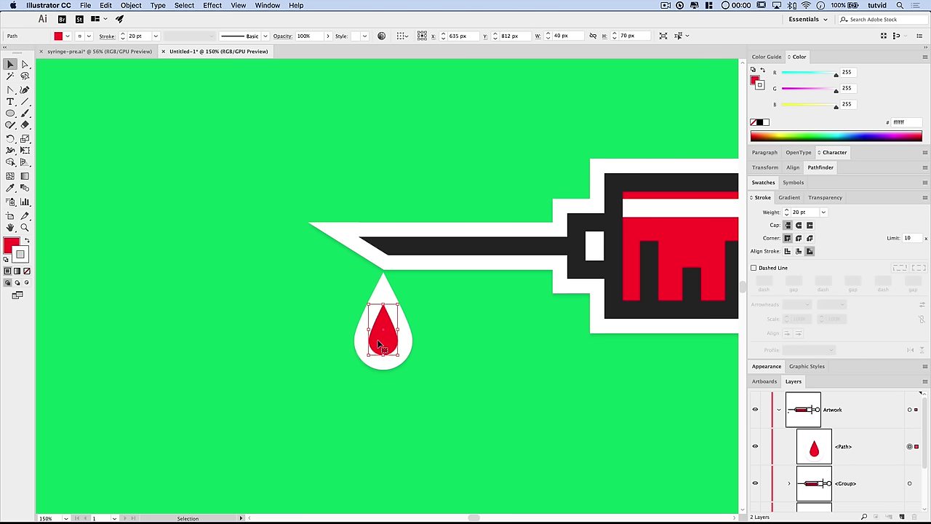
pyautogui.moveTo(377, 339); pyautogui.dragTo(376, 339)
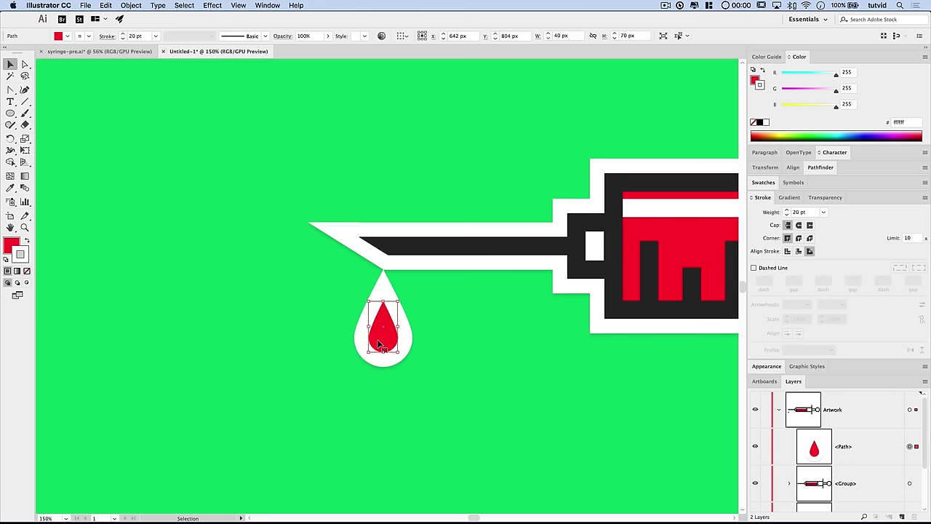
pyautogui.click(489, 376)
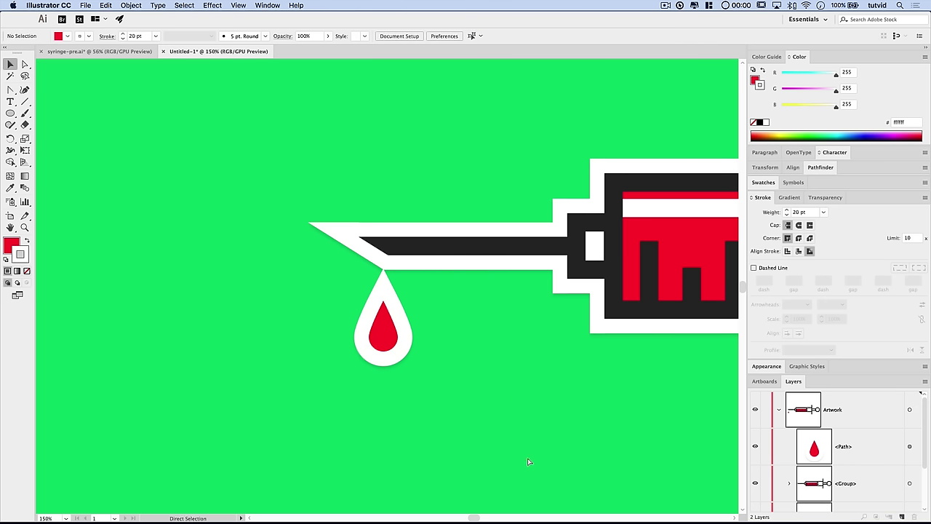
# Examine the whole finished syringe artwork, first on the full artboard and up close with the panels hidden
pyautogui.press('super+minus')
pyautogui.press('super+minus')
pyautogui.press('super+minus')
pyautogui.press('super+minus')
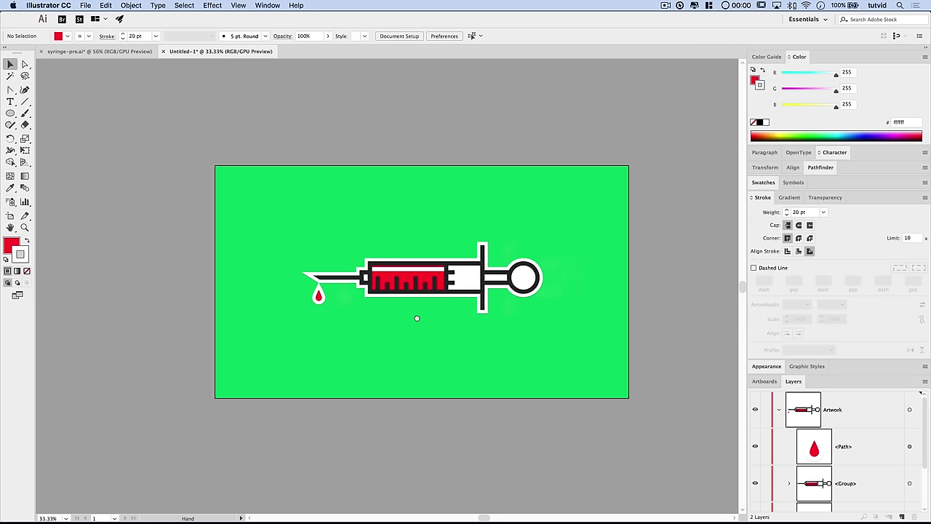
pyautogui.moveTo(417, 318); pyautogui.dragTo(409, 313)
pyautogui.press('super+equal')
pyautogui.press('super+equal')
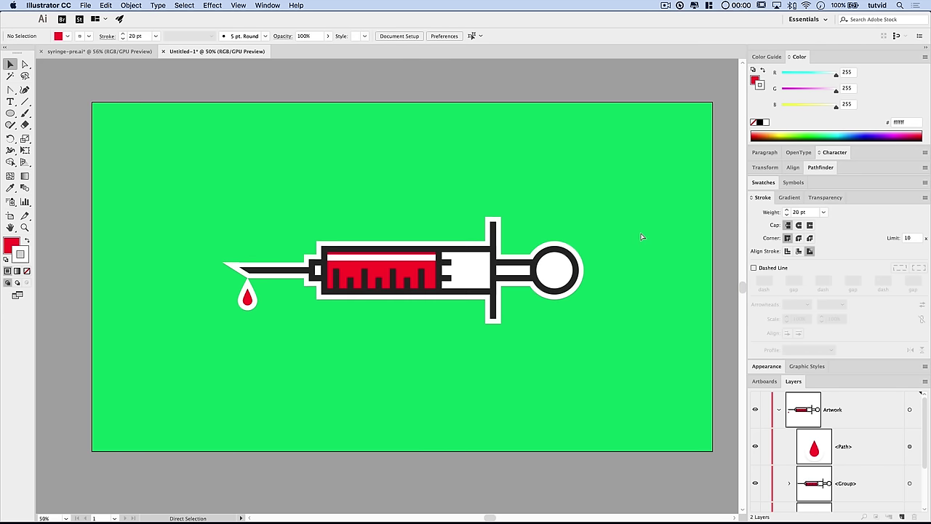
pyautogui.press('Tab')
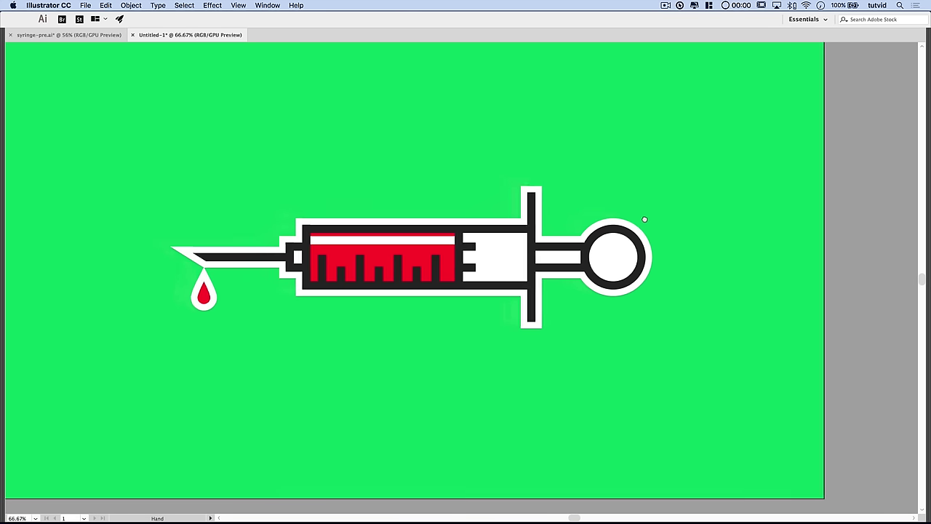